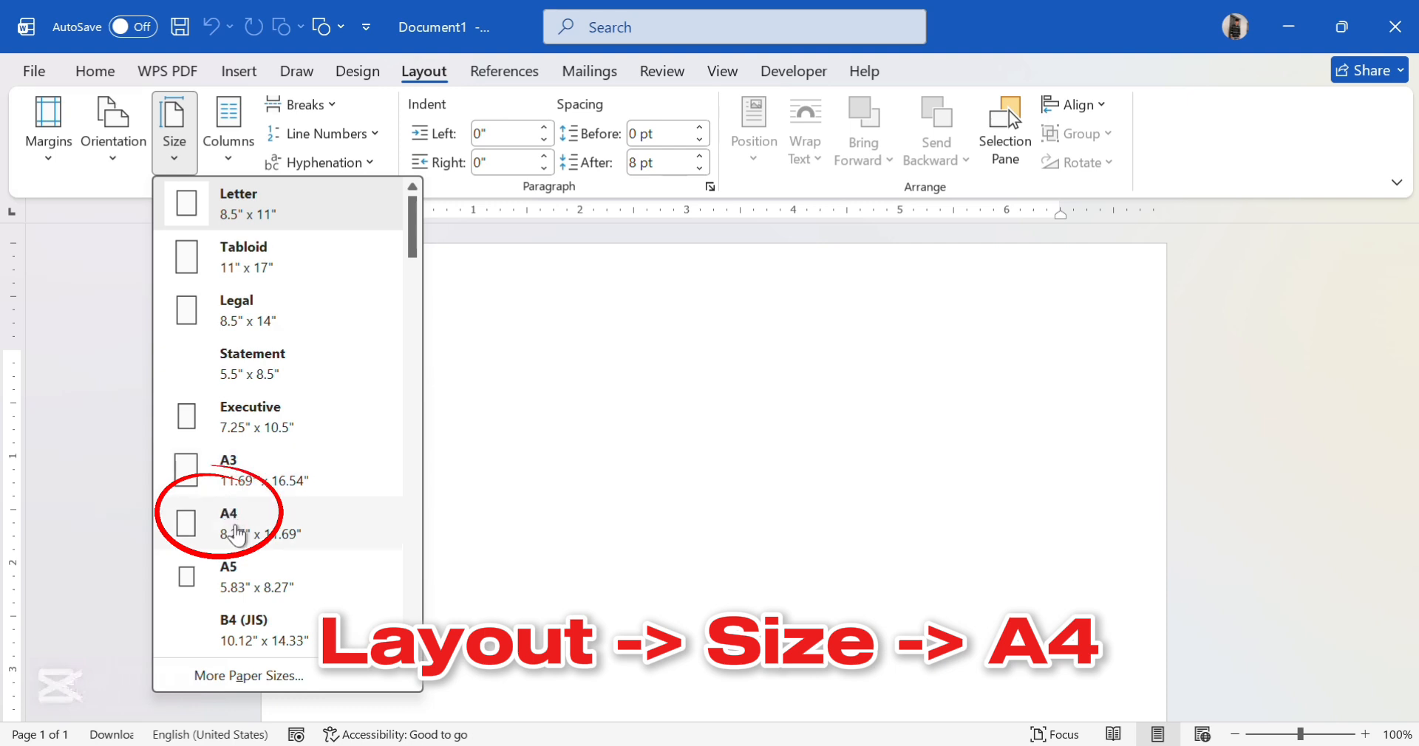
Step: Set the document's paper size to A4 and narrow the page margins
{"action": "left_click", "coordinate": [230, 534]}
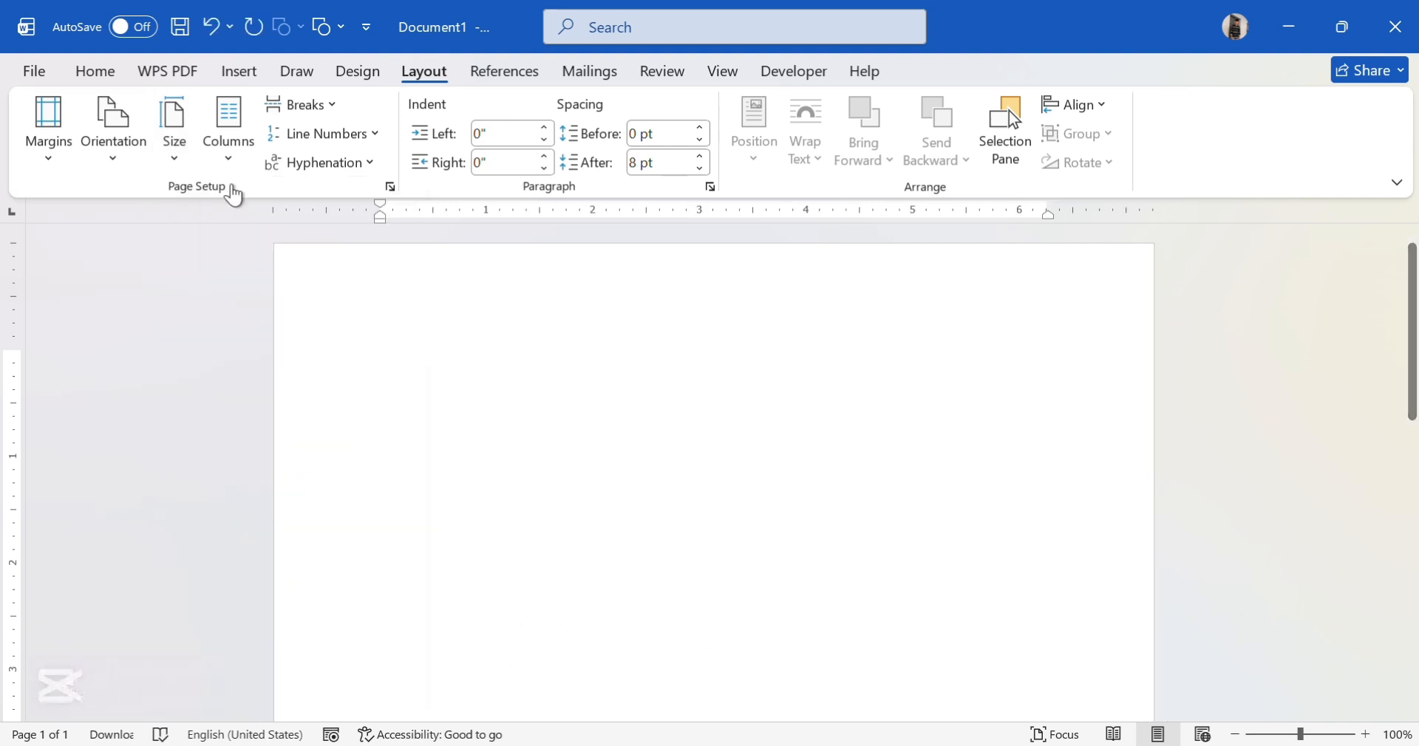
{"action": "left_click", "coordinate": [45, 127]}
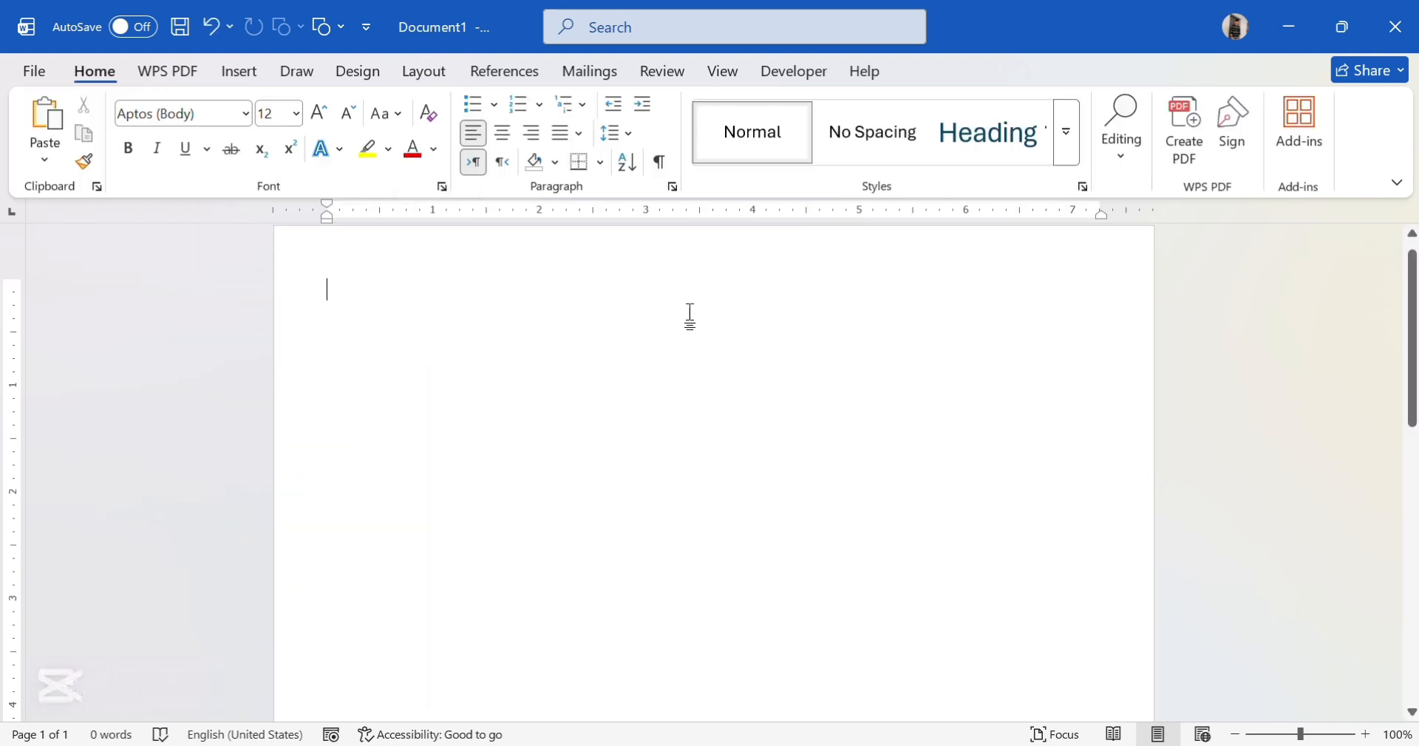
Step: Insert a text box about 2.04" wide and 1.27" high near the top of the page
{"action": "left_click", "coordinate": [232, 72]}
{"action": "left_click", "coordinate": [316, 105]}
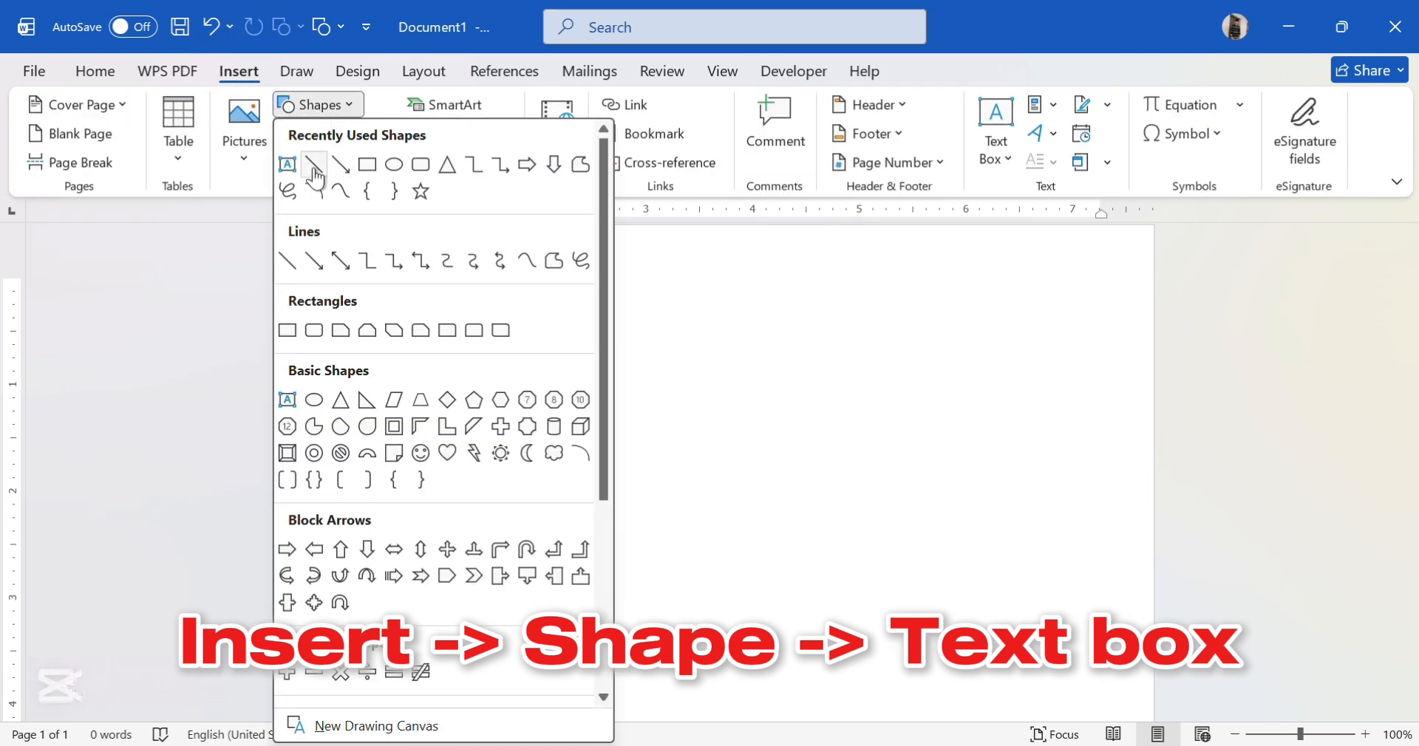
{"action": "left_click", "coordinate": [287, 164]}
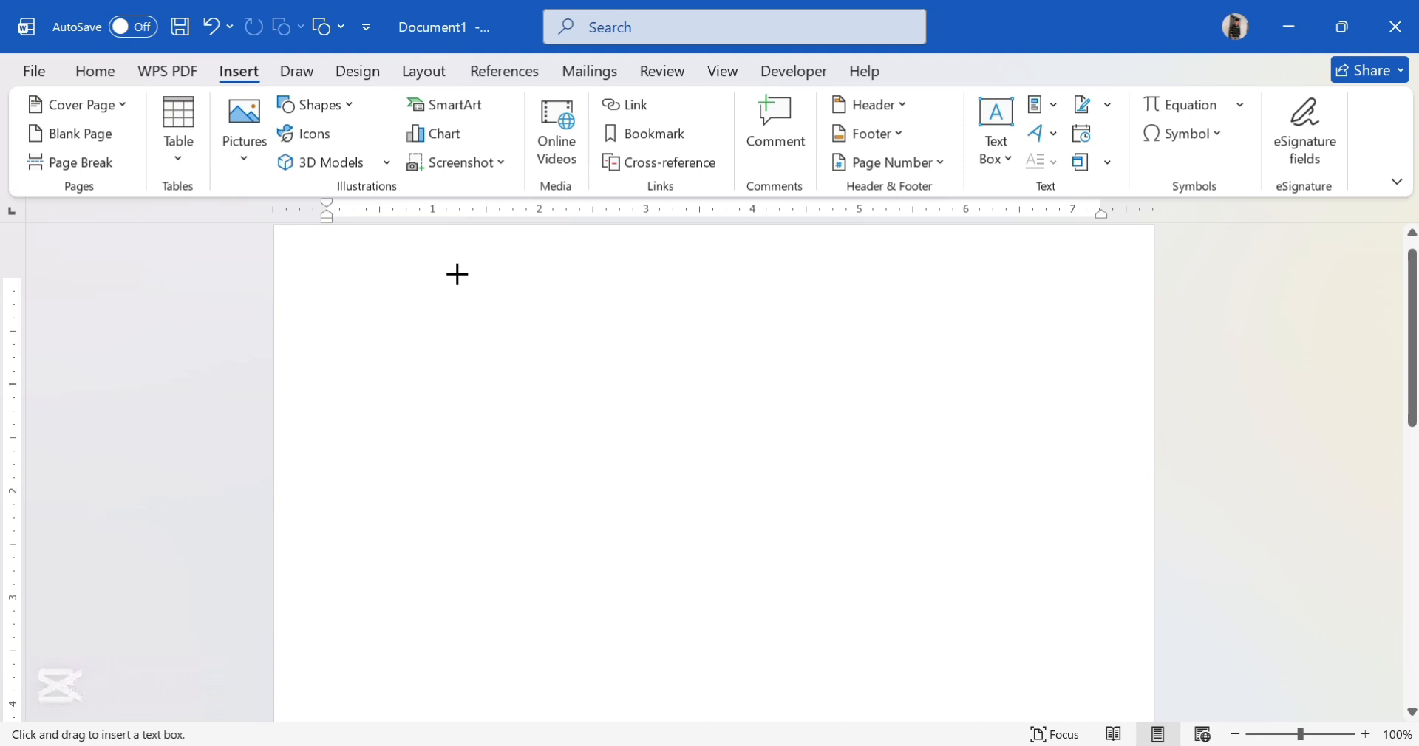
{"action": "left_click_drag", "start_coordinate": [458, 274], "coordinate": [674, 408]}
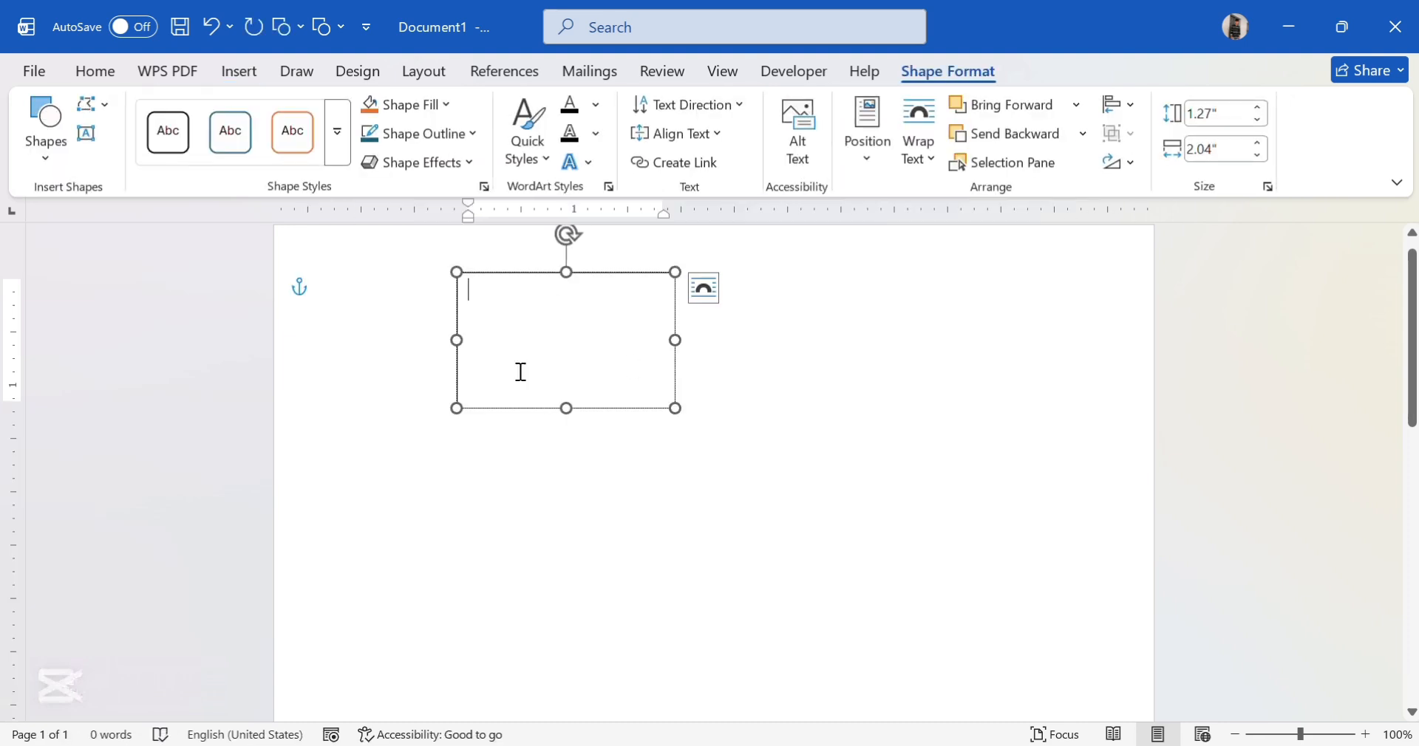
Step: Set the font of the empty text box to Khmer OS Muol Light
{"action": "key", "text": "ctrl+a"}
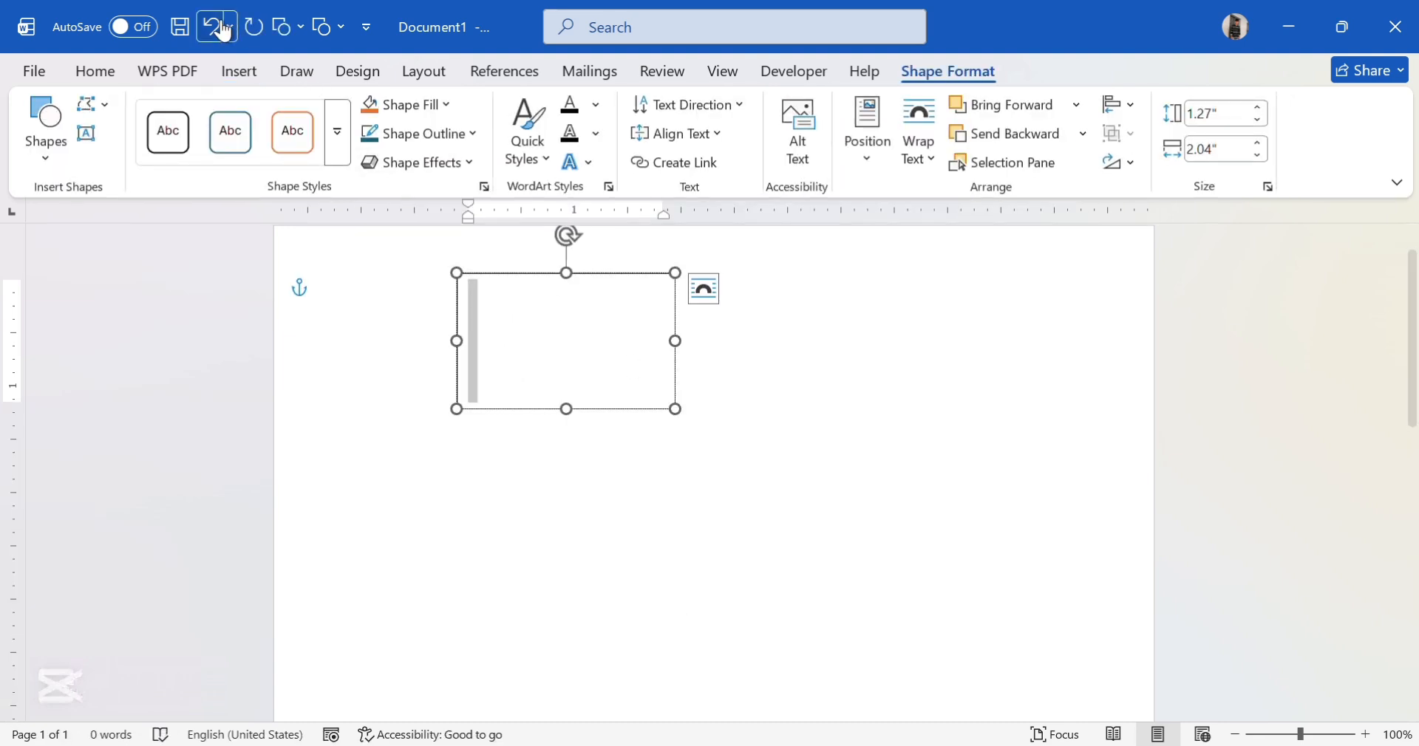
{"action": "left_click", "coordinate": [108, 71]}
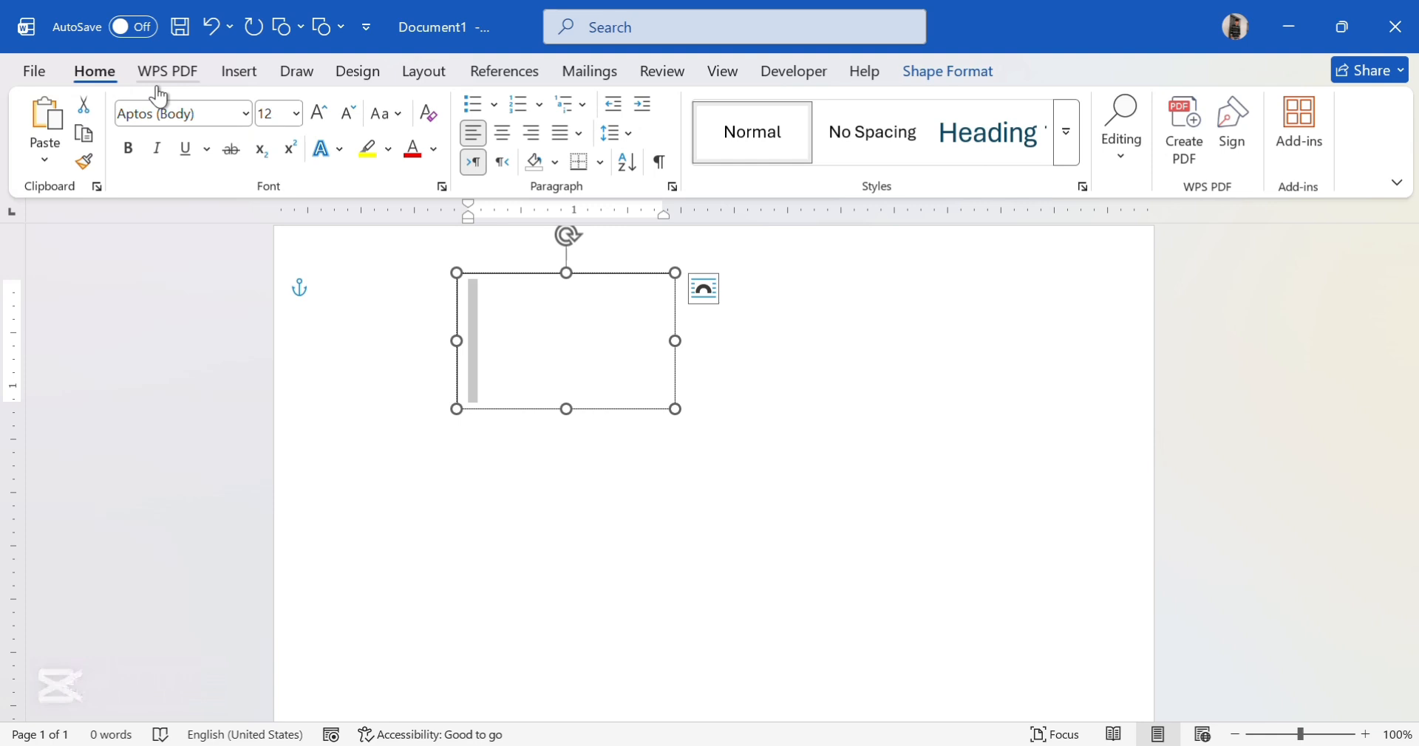
{"action": "left_click", "coordinate": [210, 126]}
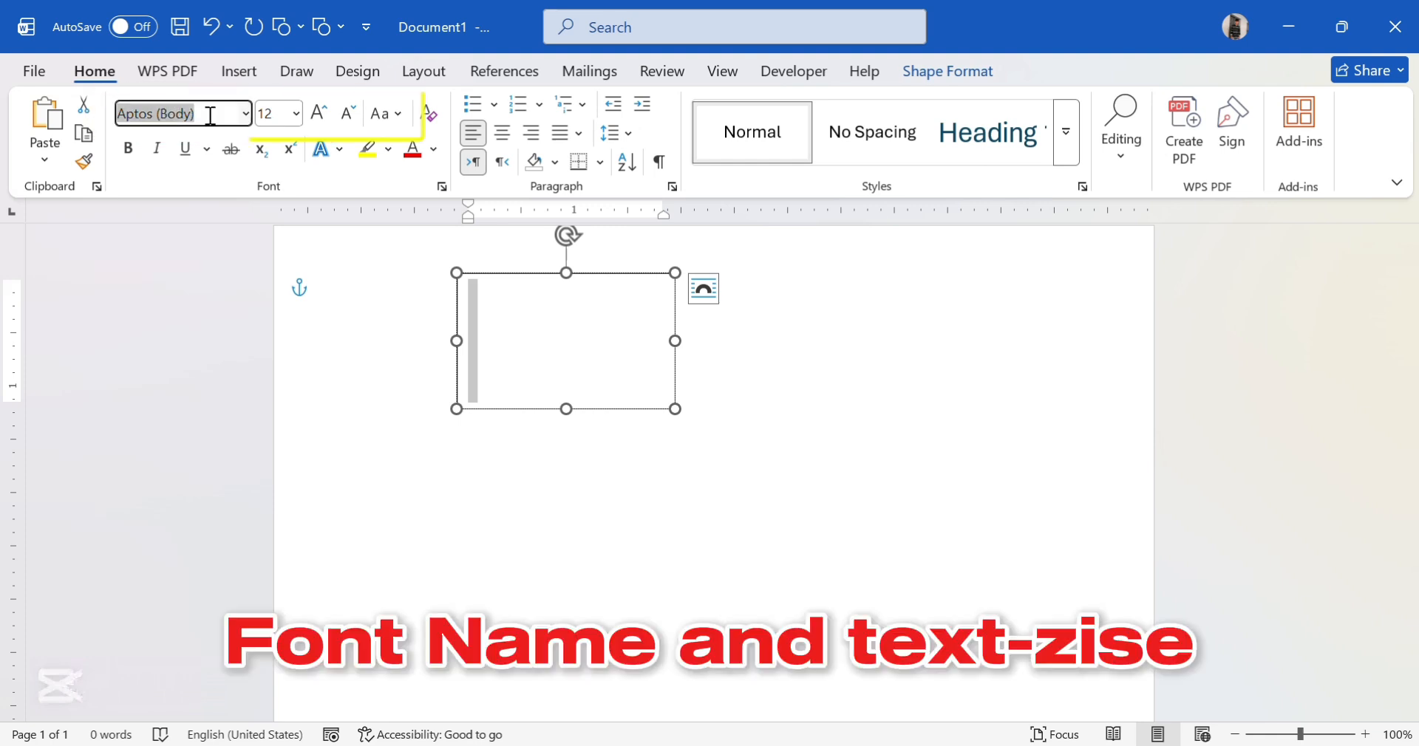
{"action": "type", "text": "Khmer "}
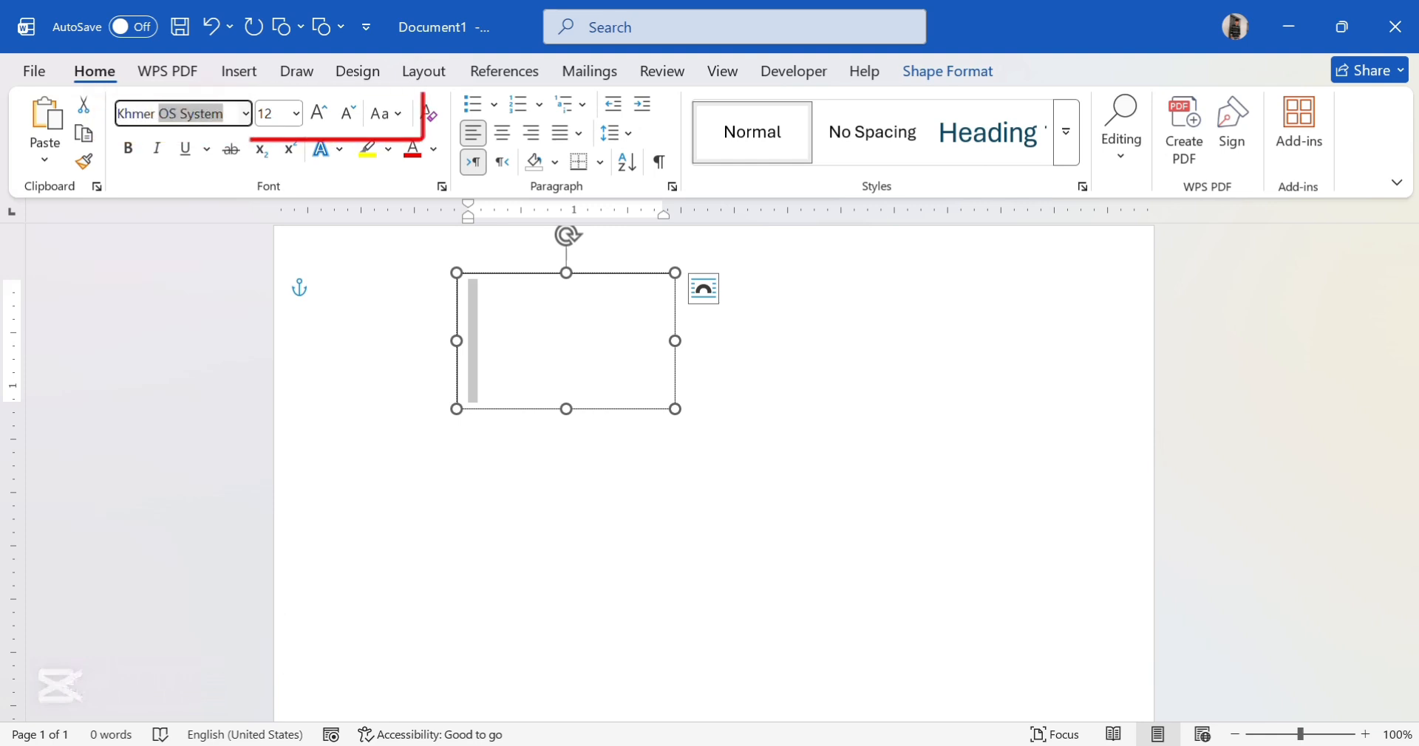
{"action": "type", "text": "OS Muol Ligh"}
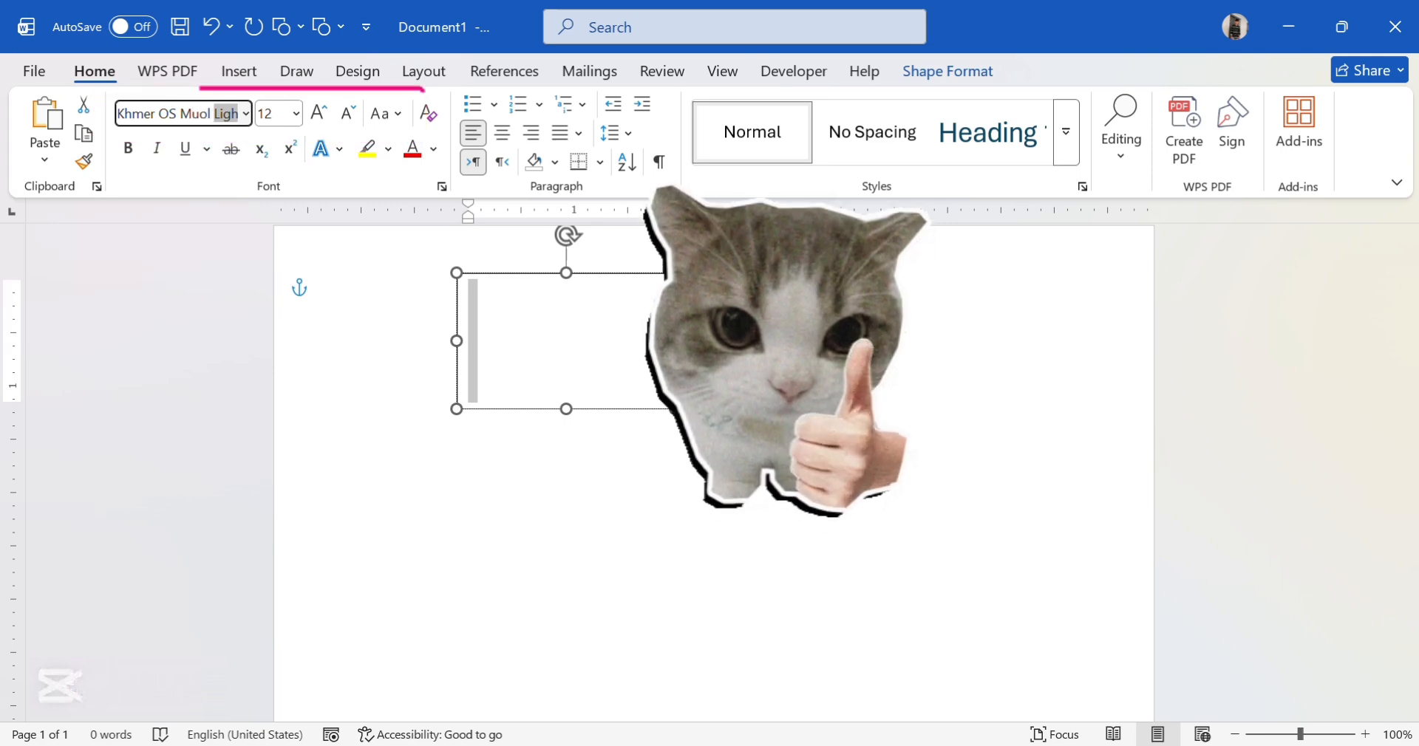
{"action": "key", "text": "Tab"}
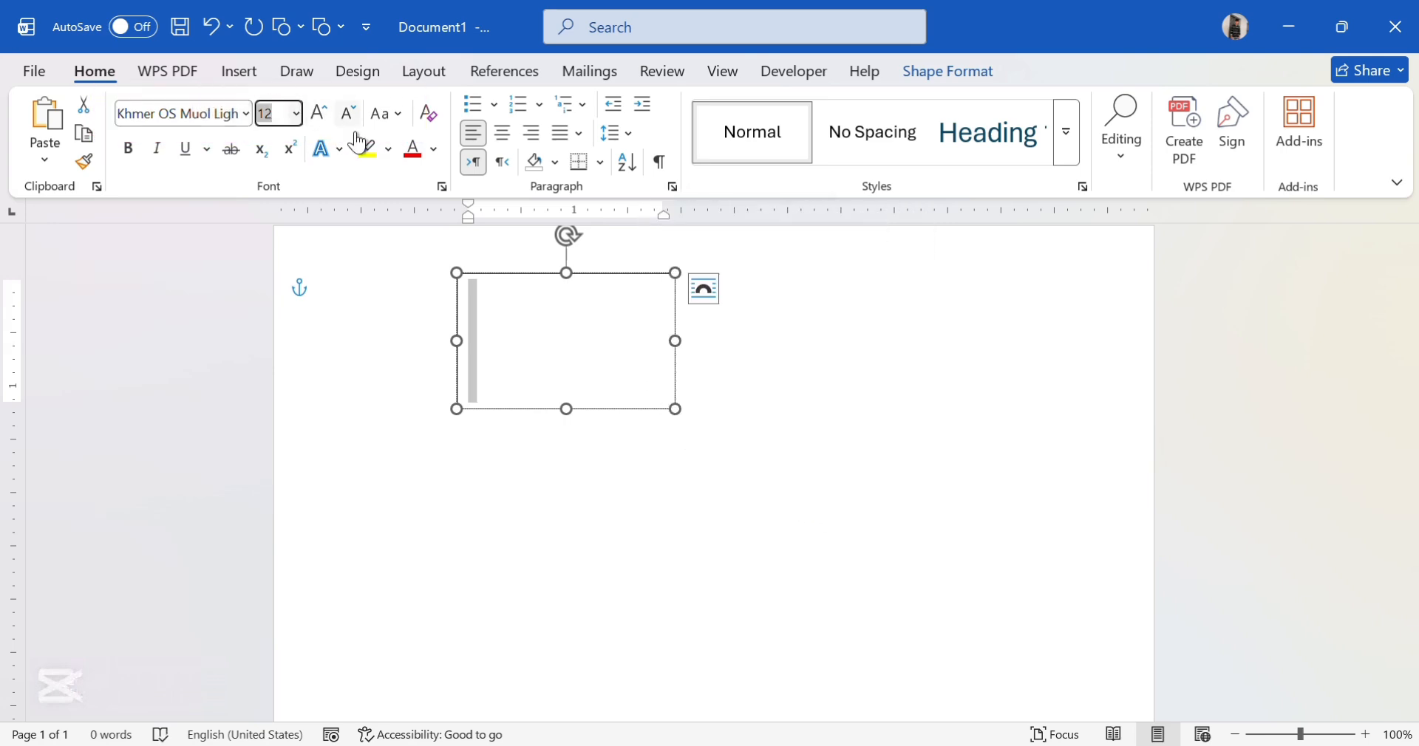
Step: Enter the lines ព្រះរាជាណាចក្រកម្ពុជា and ជាតិ សាសនា ព្រះមហាក្សត្រ in the text box and center them
{"action": "left_click", "coordinate": [495, 337]}
{"action": "type", "text": "ព្រះរា"}
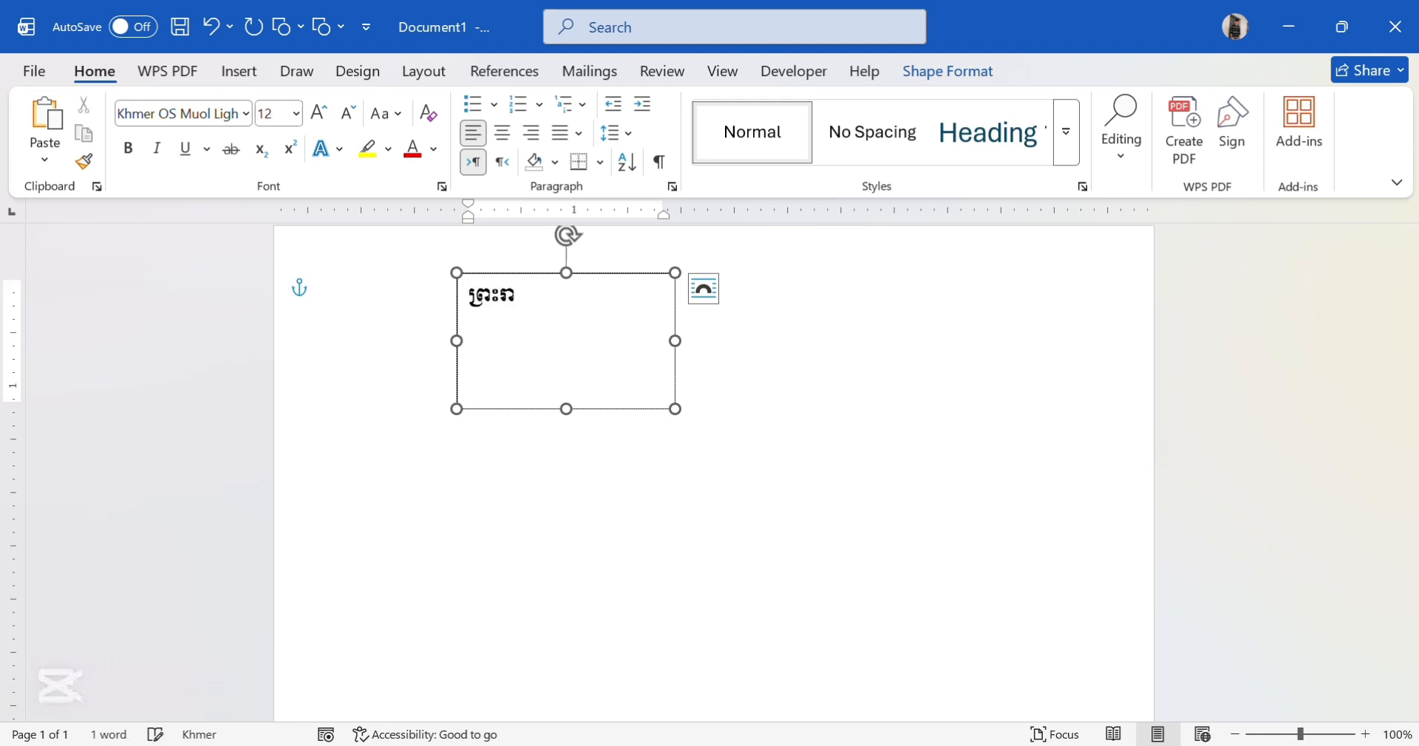
{"action": "type", "text": "ជាណាចក្រកម្ពុជា"}
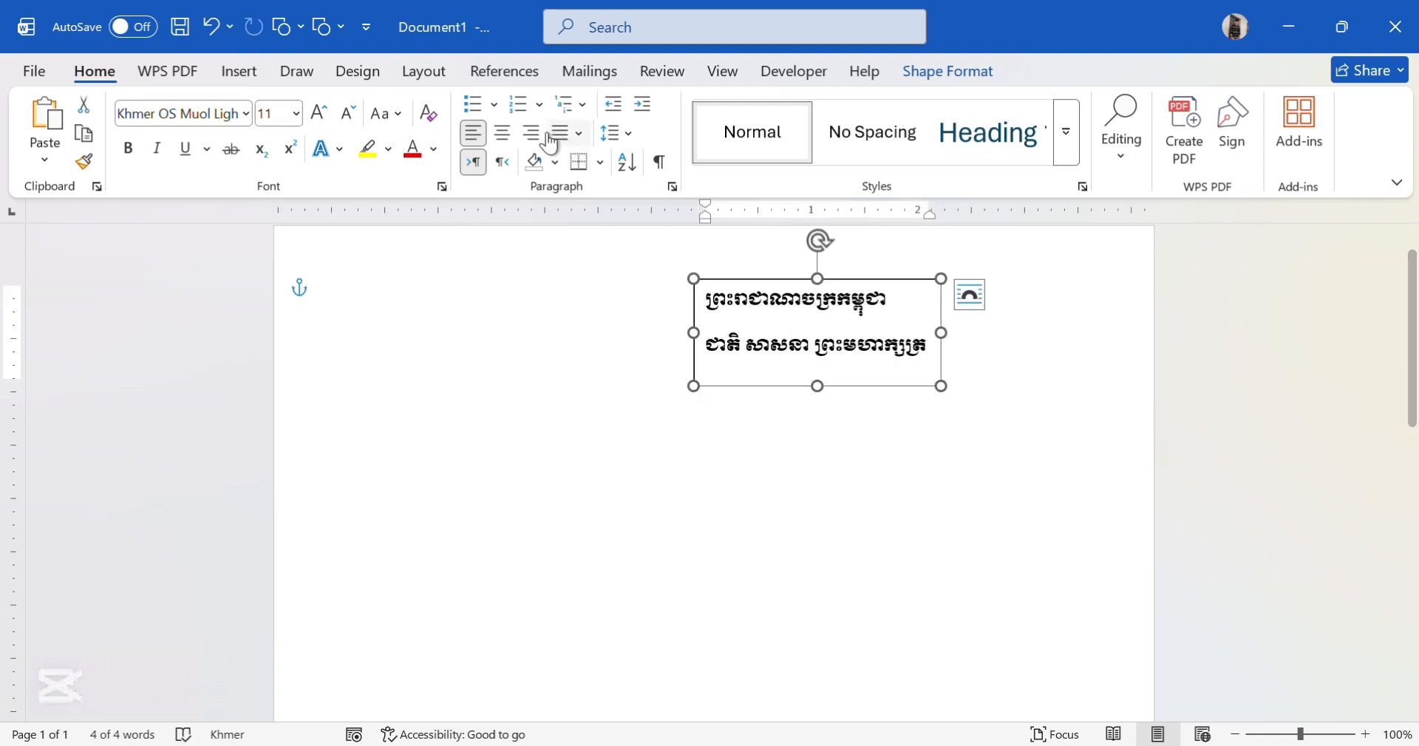
{"action": "left_click", "coordinate": [502, 134]}
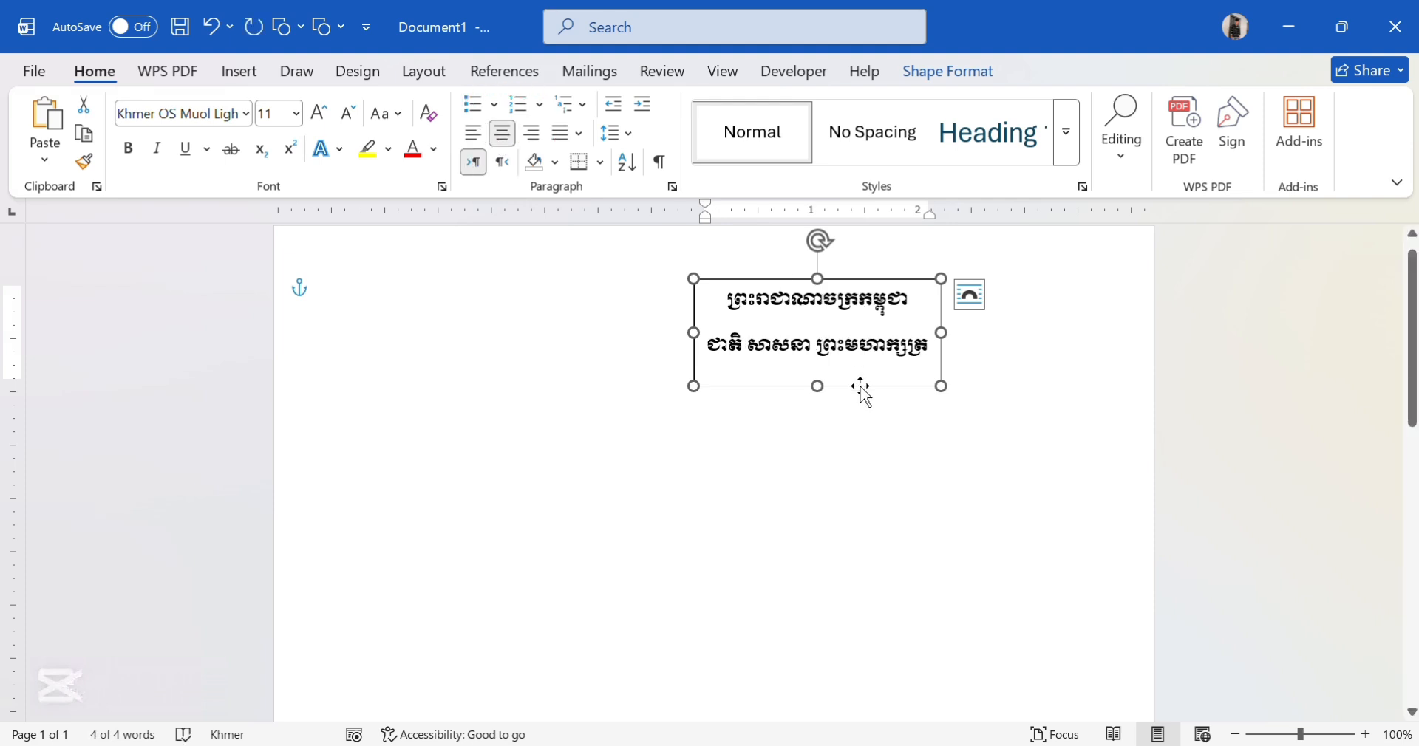
Step: Move the heading text box to the page's upper-right corner and place a duplicate of it on the page's left side
{"action": "left_click_drag", "start_coordinate": [861, 386], "coordinate": [1032, 363]}
{"action": "key", "text": "ctrl"}
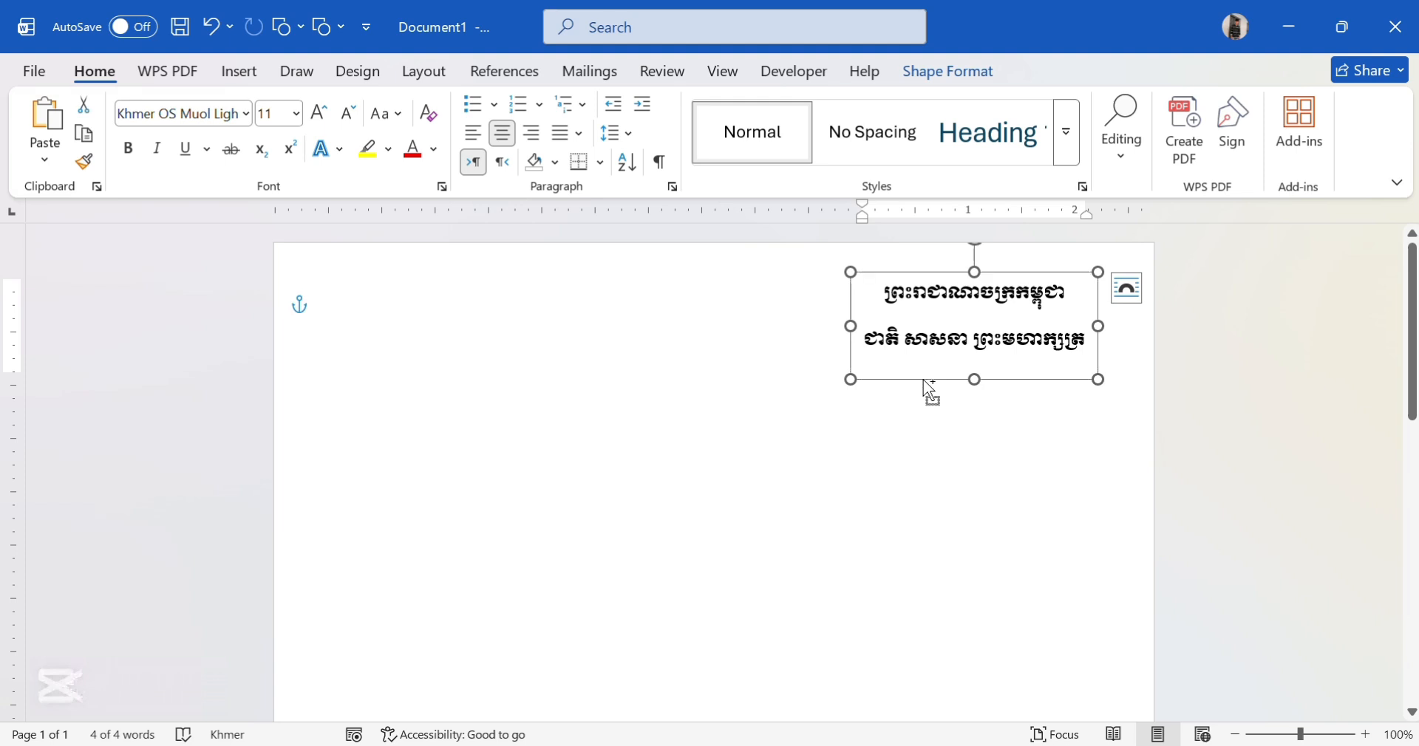
{"action": "left_click_drag", "start_coordinate": [924, 379], "coordinate": [436, 451]}
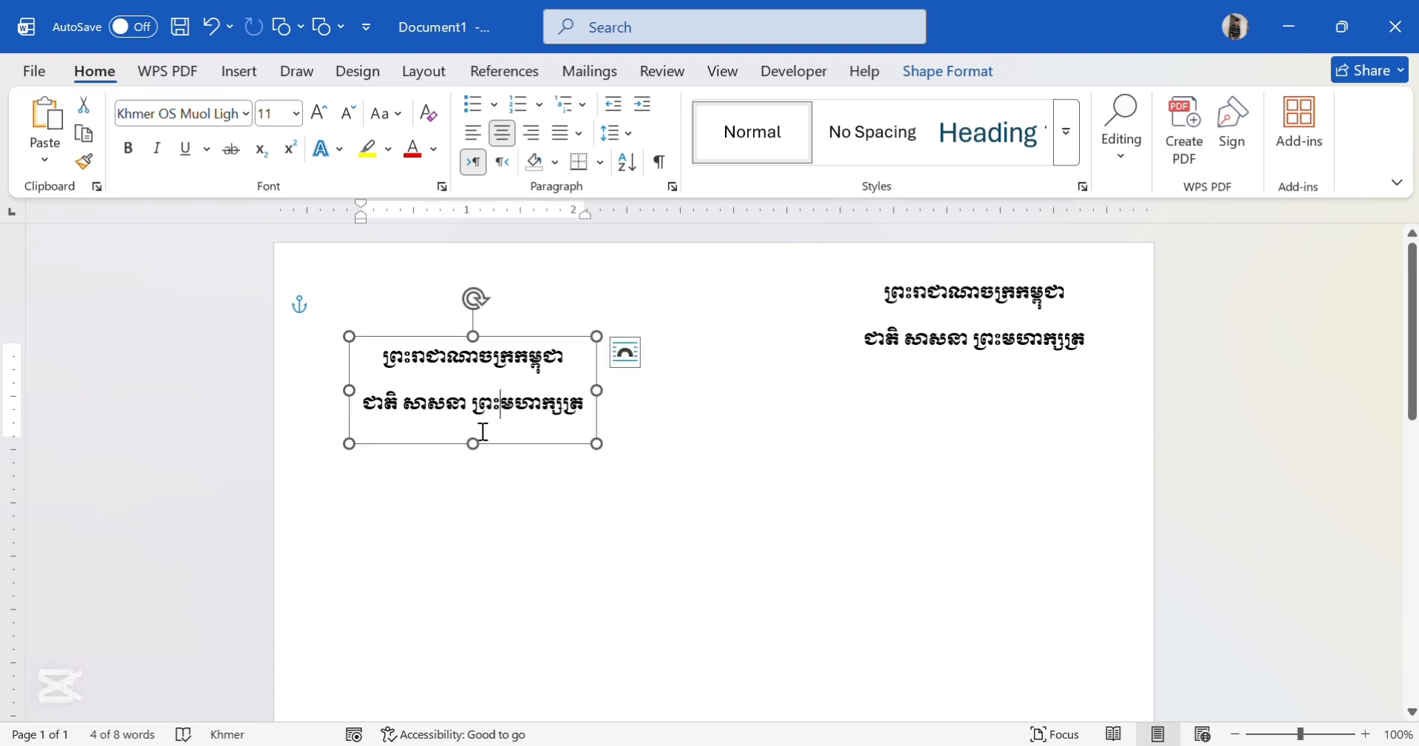
Step: Replace the duplicate's text with ការិយាល័យអប់រំយុវជន និងកីឡានៃរដ្ឋបាល ស្រុកបូរីជលសារ, វិទ្យាល័យសុខអាន ដូងខ្ពស់បូរីជលសារ and ថ្នាក់ទី ១២G, and tighten the line spacing
{"action": "key", "text": "ctrl+a"}
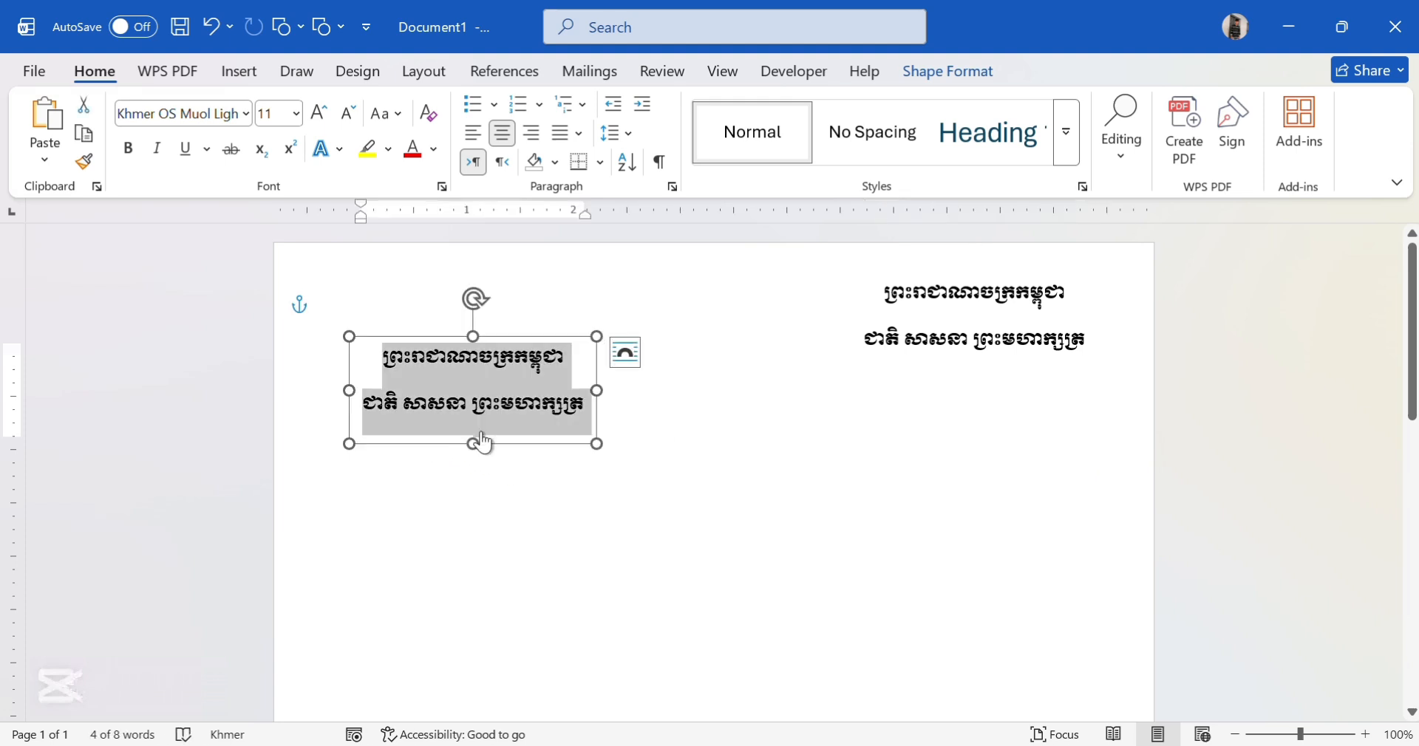
{"action": "type", "text": "ការិយាល័យអ"}
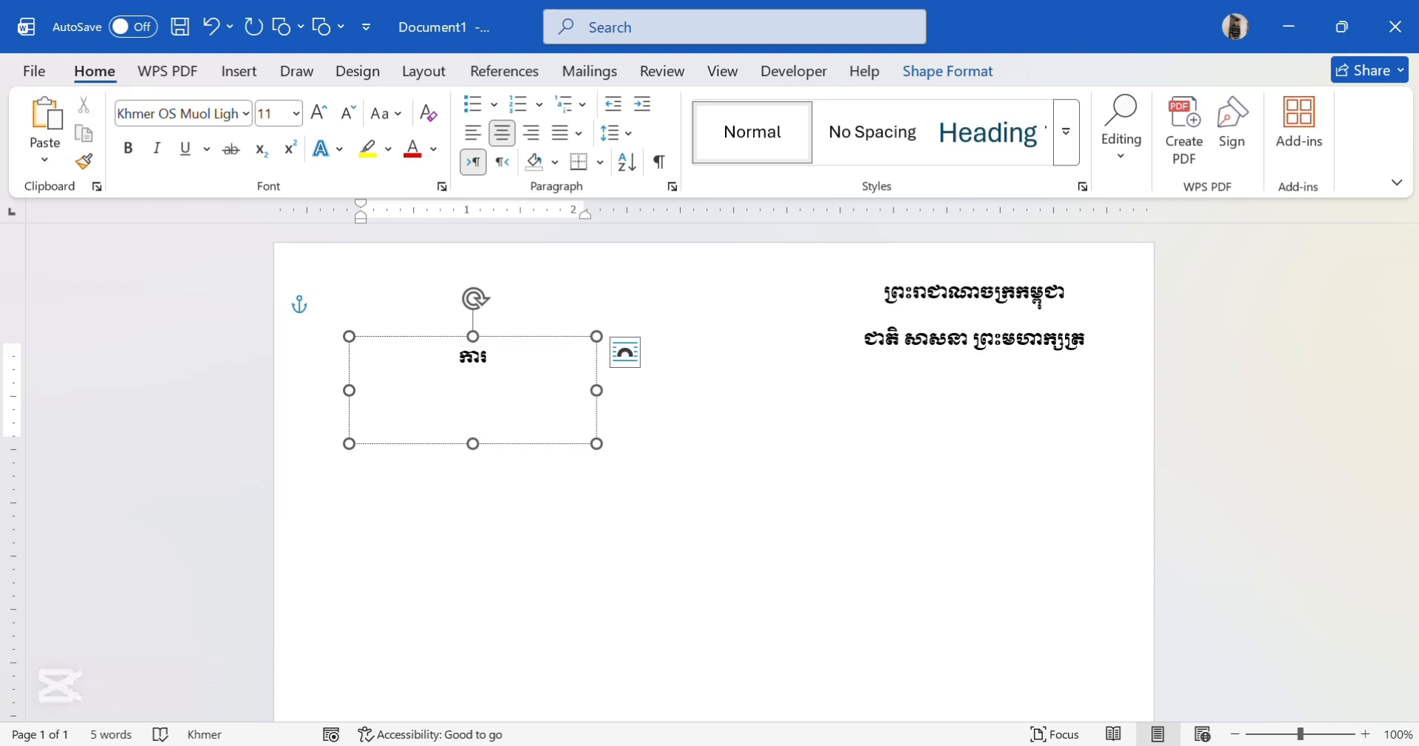
{"action": "type", "text": "ប់រំយុវជន និងកីឡានៃរដ្ឋបាល ស្រុកបុរីជលសារ"}
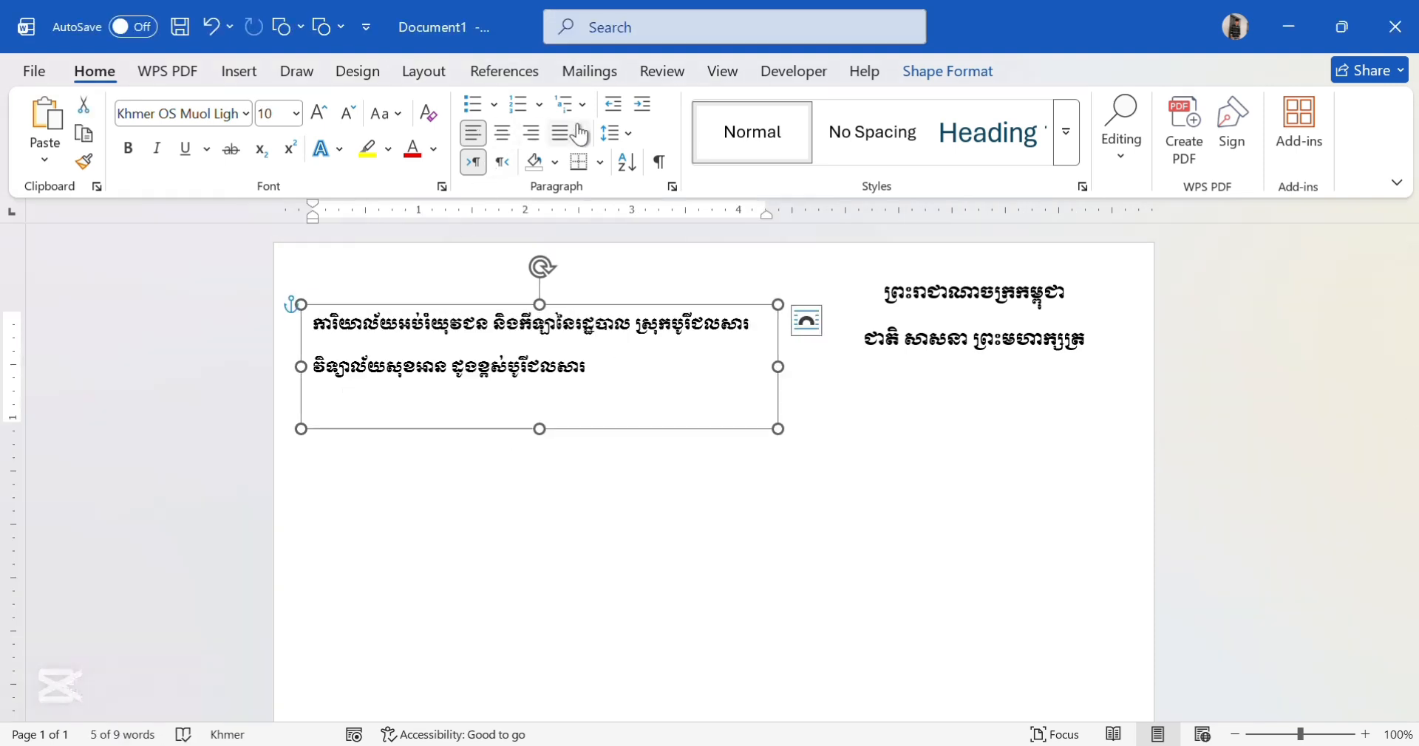
{"action": "left_click", "coordinate": [619, 133]}
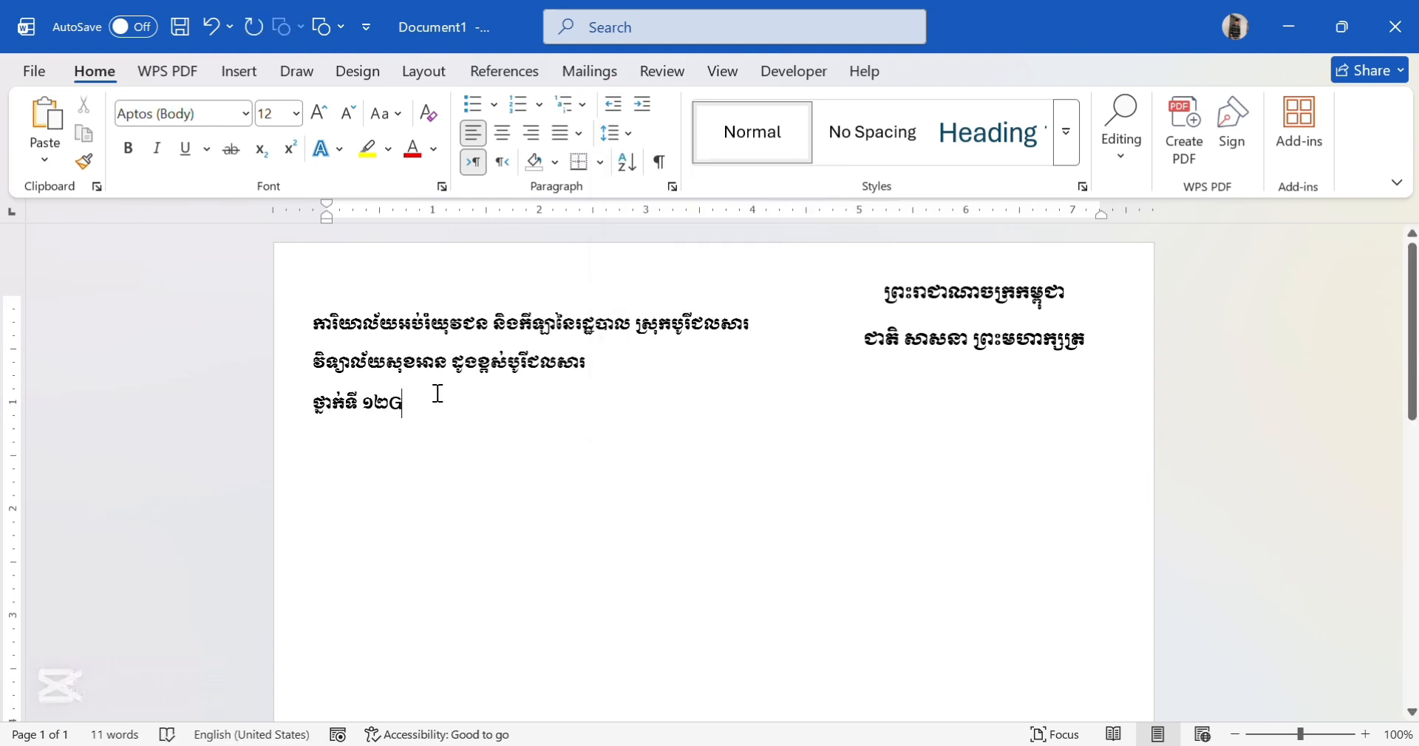
Step: Color the first two lines of the left text box dark indigo blue, chosen from the additional standard colors
{"action": "left_click", "coordinate": [450, 441]}
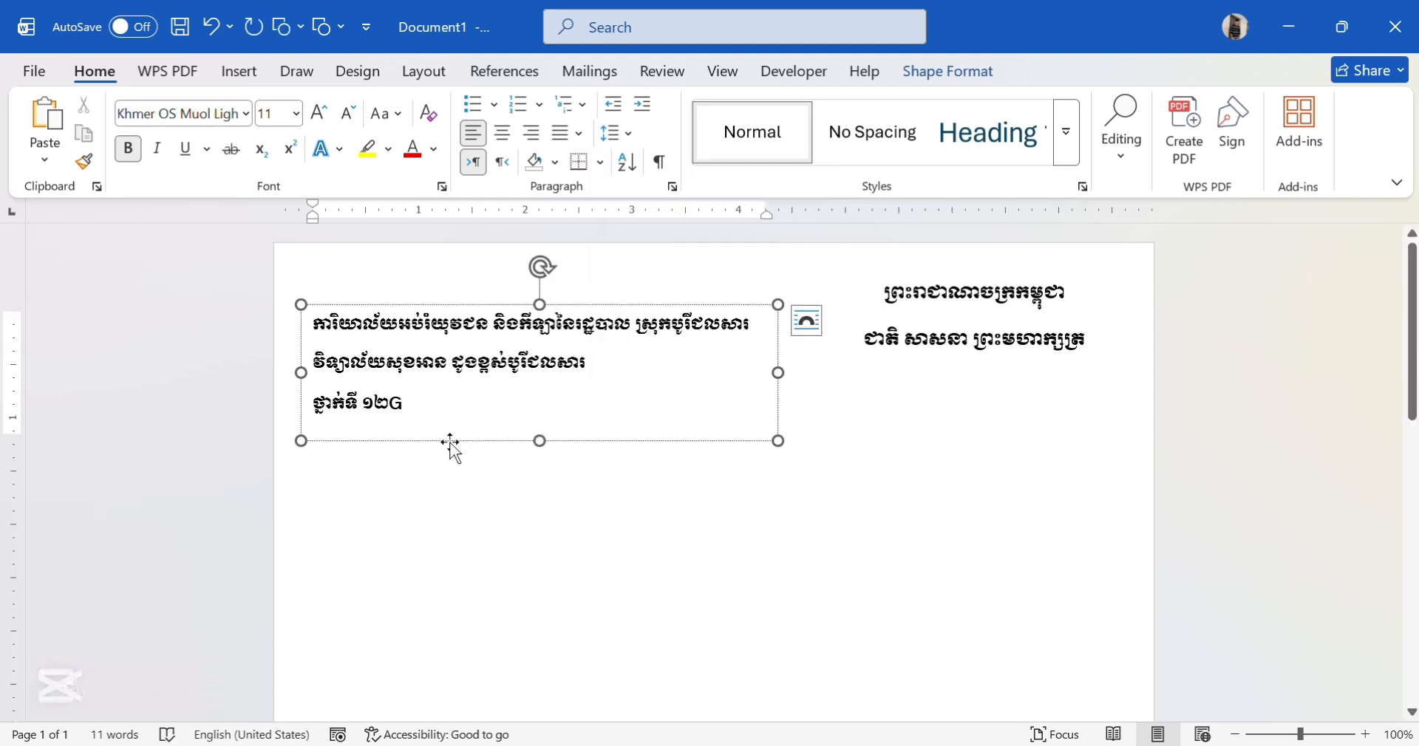
{"action": "left_click_drag", "start_coordinate": [585, 364], "coordinate": [303, 318]}
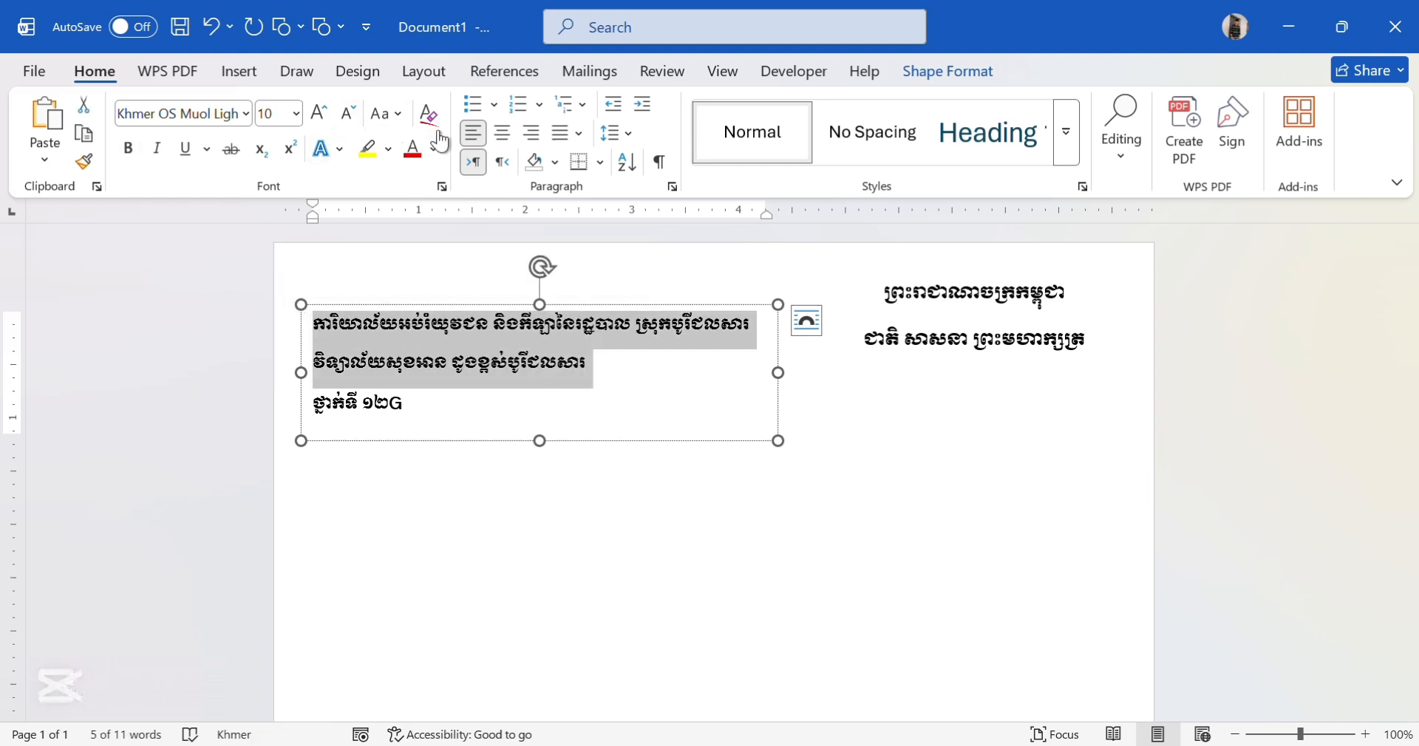
{"action": "left_click", "coordinate": [433, 149]}
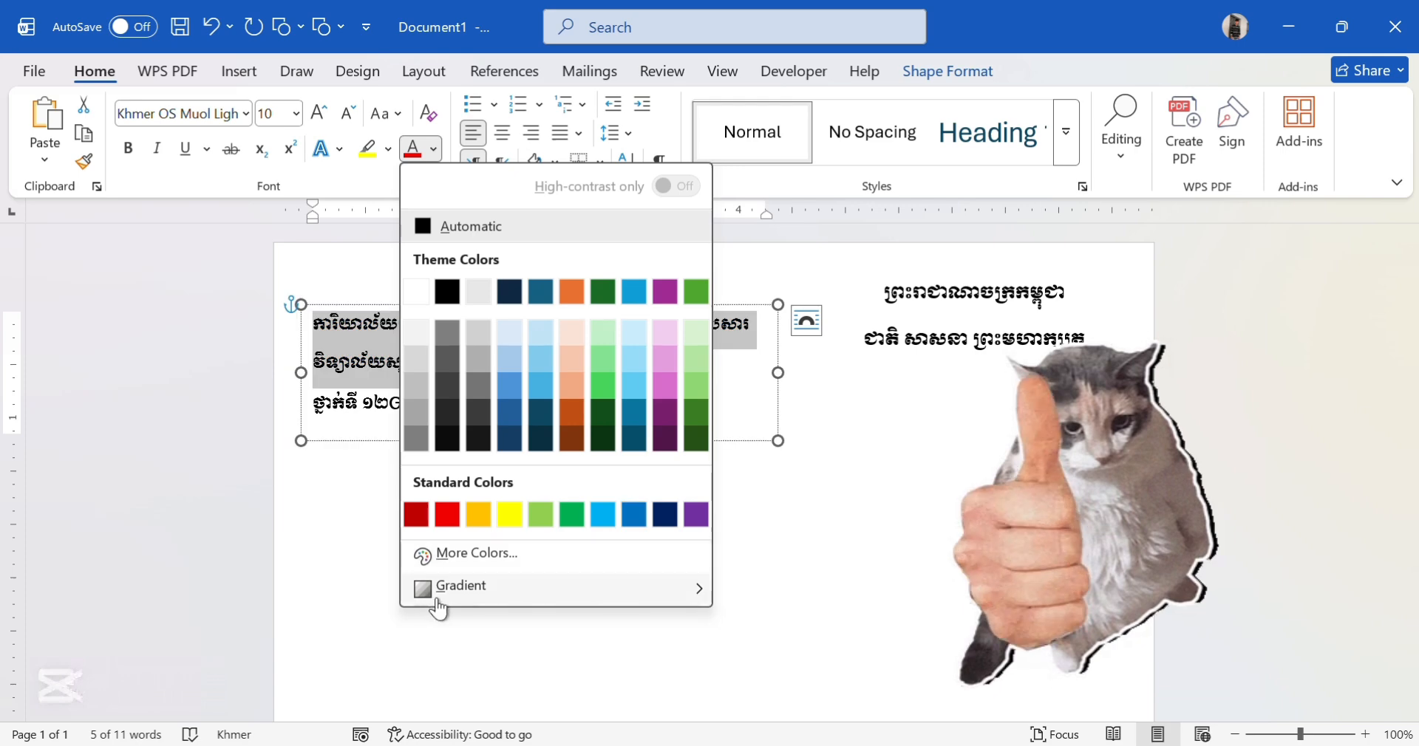
{"action": "left_click", "coordinate": [449, 558]}
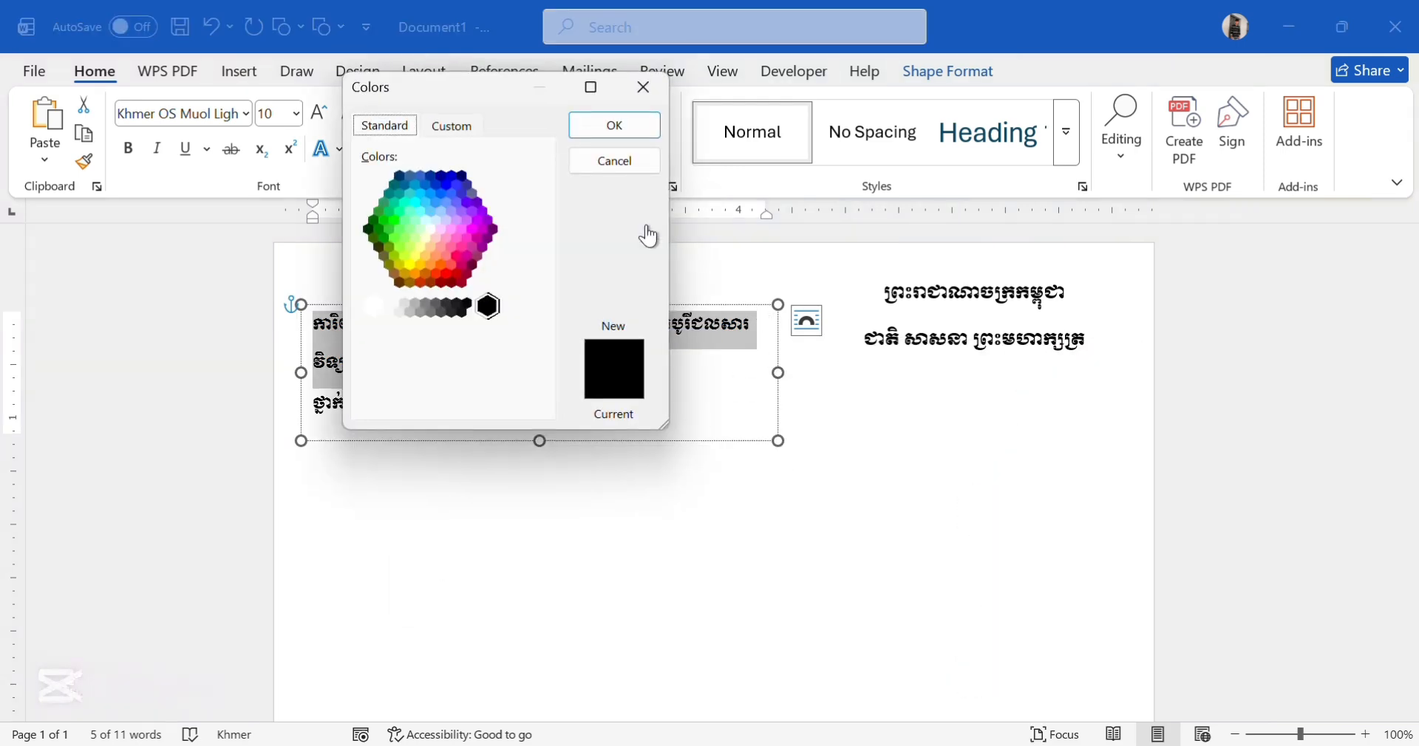
{"action": "left_click", "coordinate": [467, 186]}
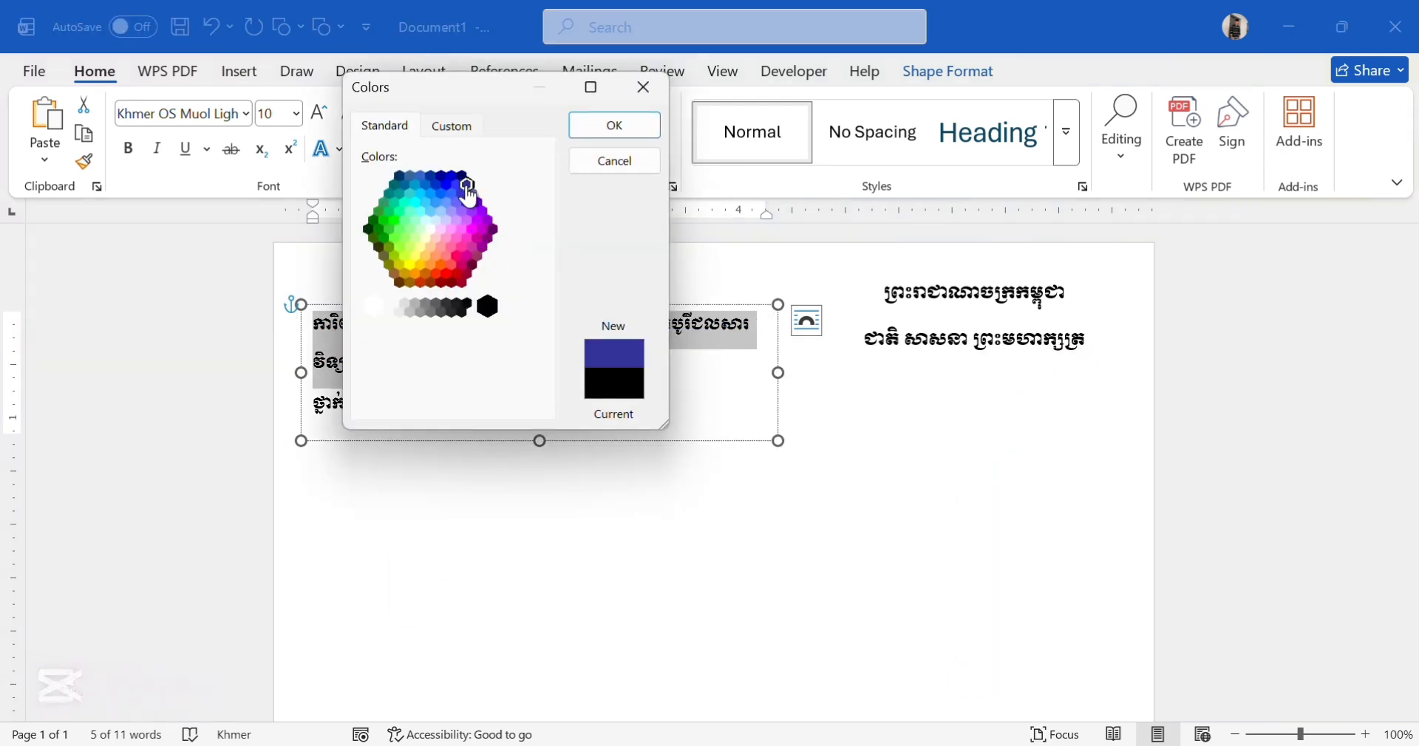
{"action": "left_click", "coordinate": [603, 130]}
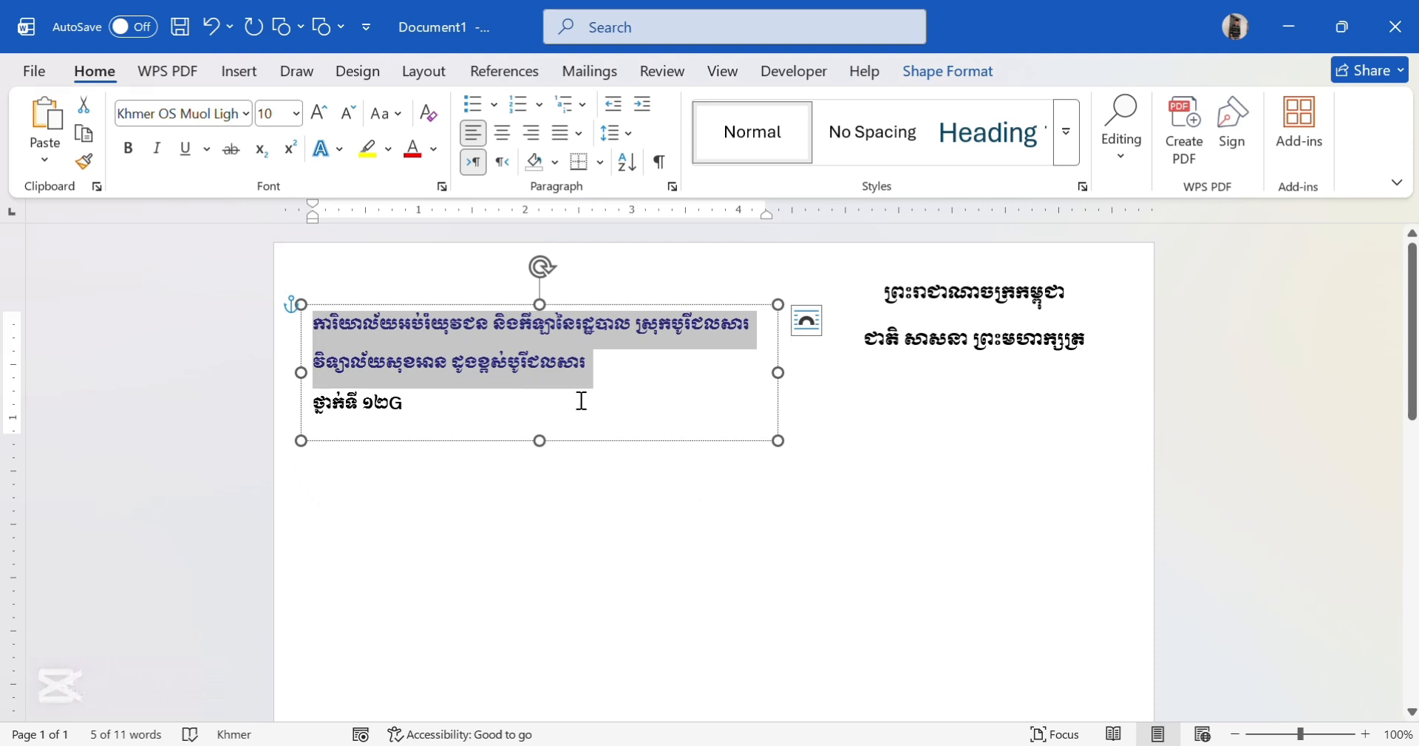
{"action": "left_click", "coordinate": [650, 360]}
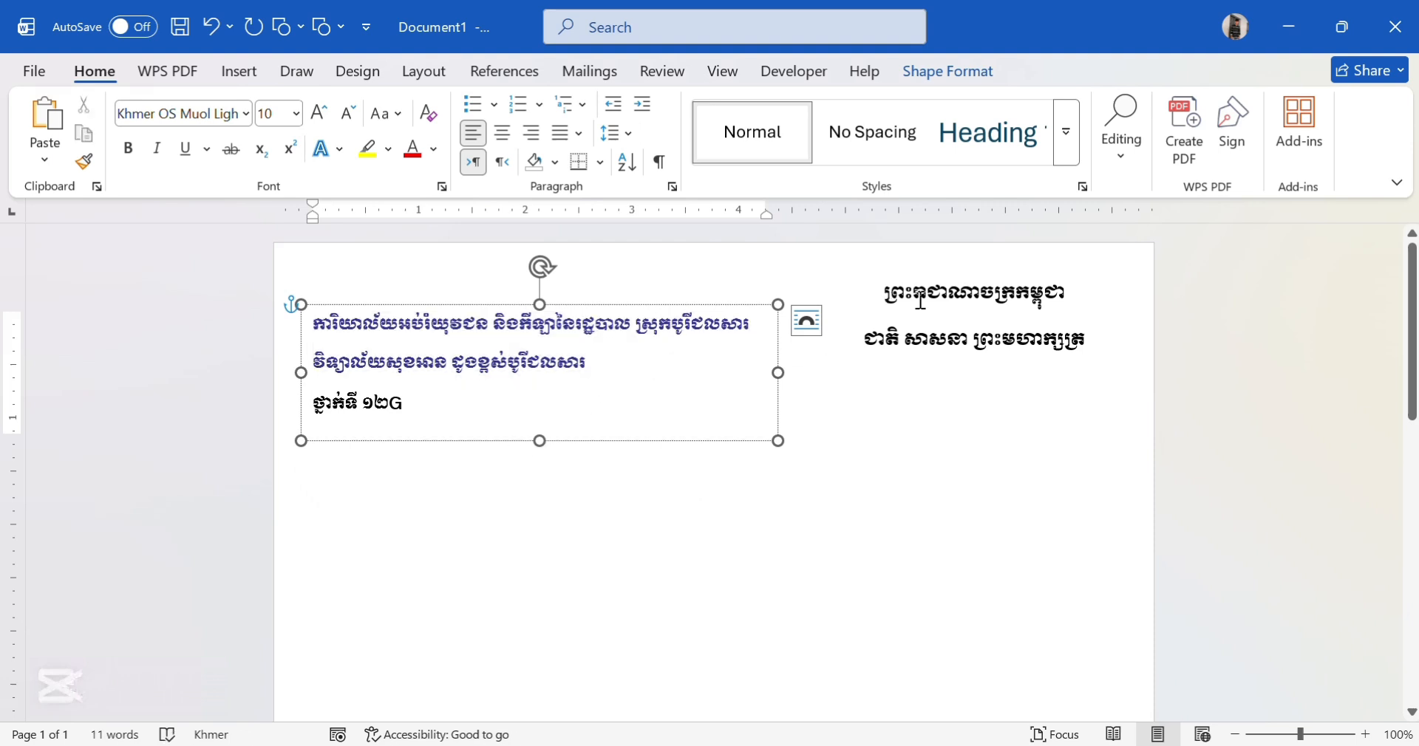
Step: Apply the recently used indigo blue to all text in the upper-right heading text box
{"action": "left_click", "coordinate": [926, 293]}
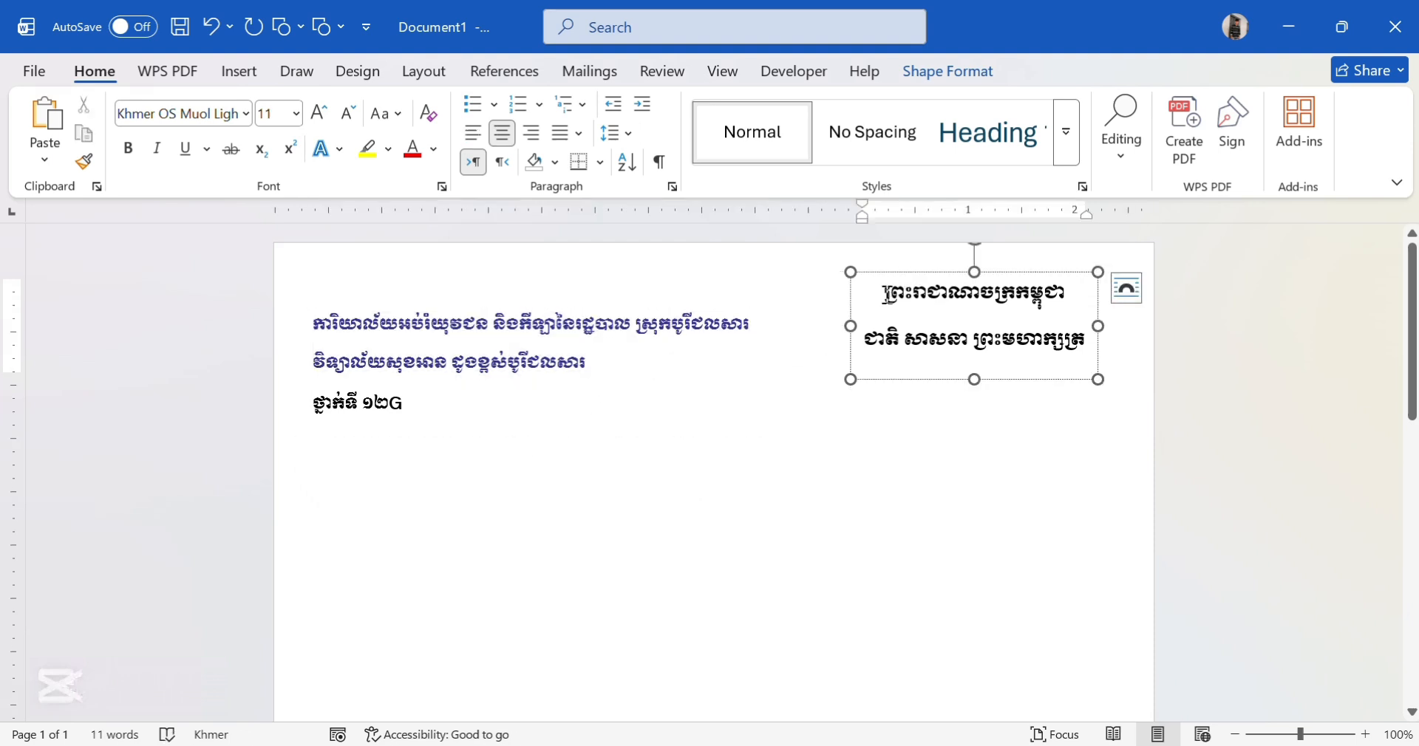
{"action": "key", "text": "ctrl+a"}
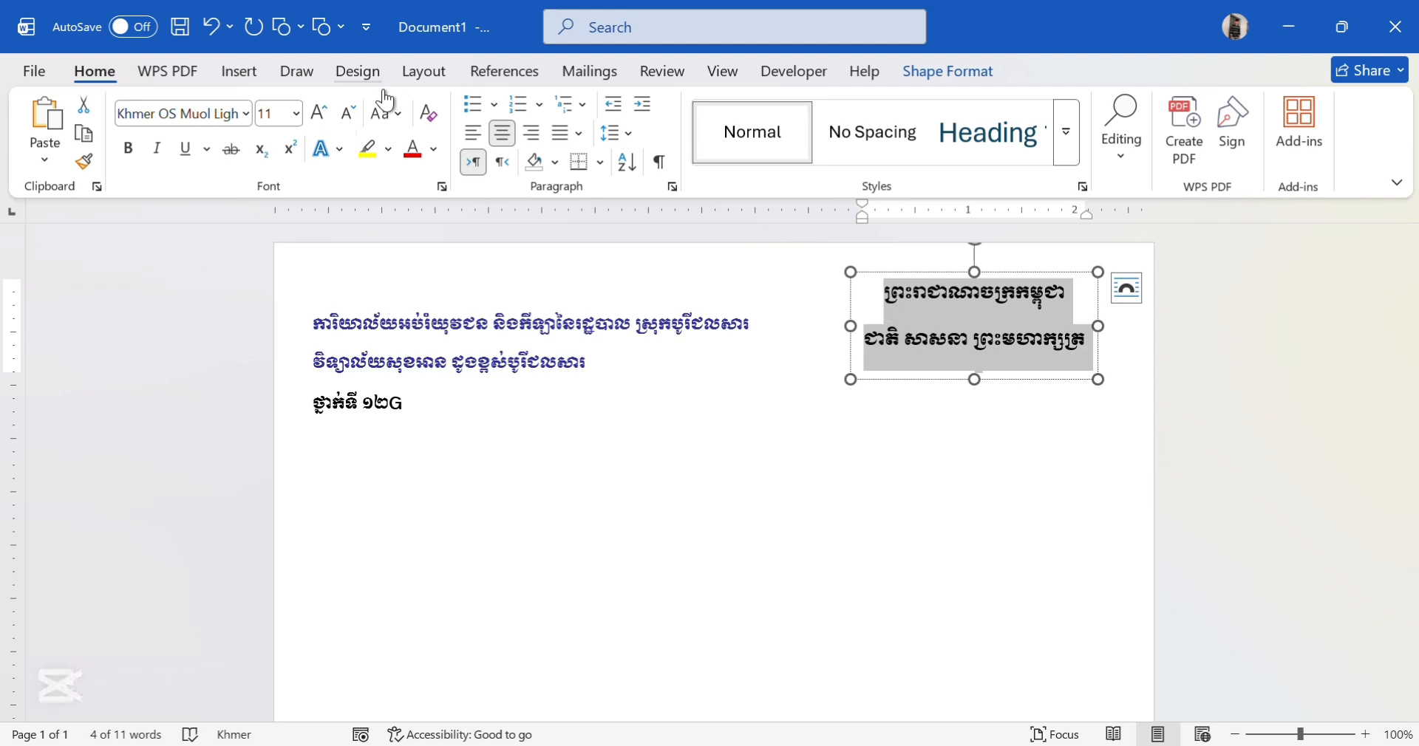
{"action": "left_click", "coordinate": [434, 149]}
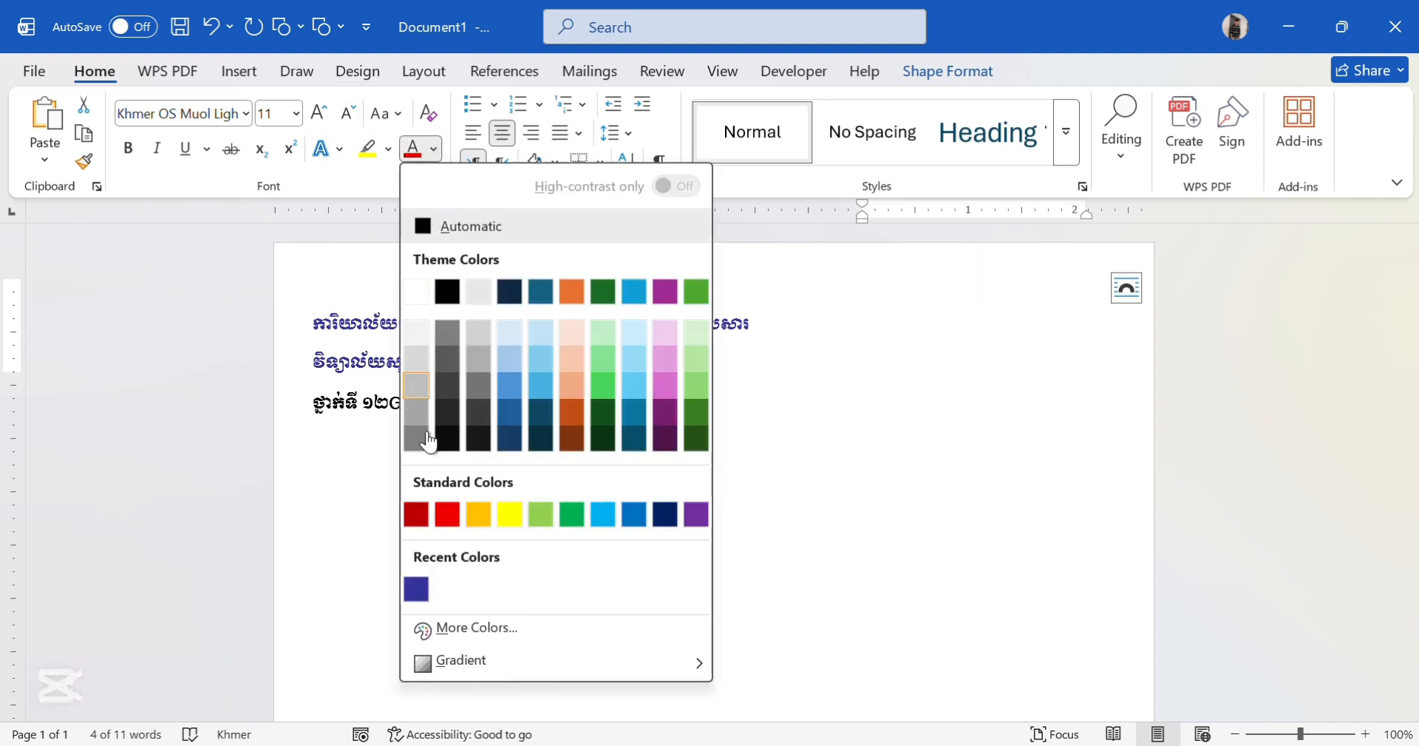
{"action": "left_click", "coordinate": [417, 588]}
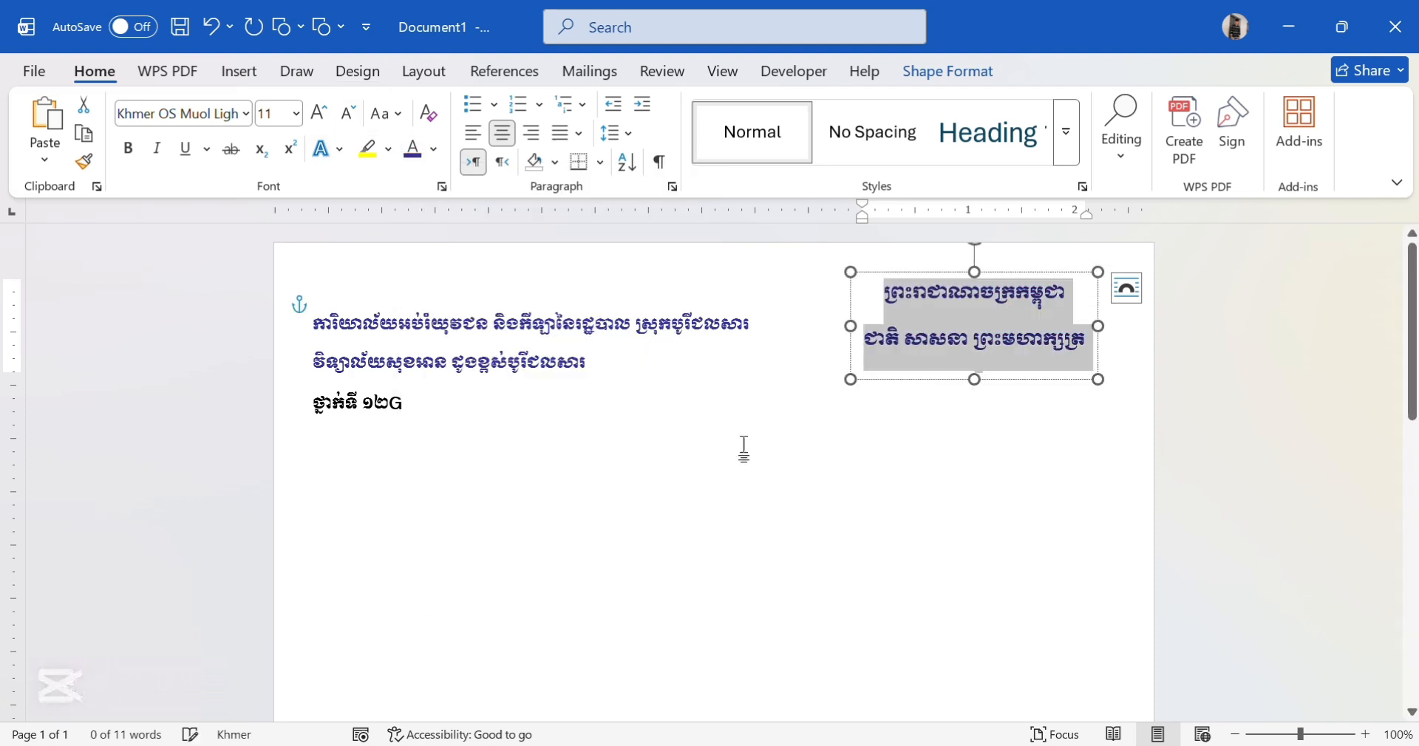
Step: Set the upper-right heading's line spacing to 1.0 and move its text box slightly closer to the page corner
{"action": "left_click", "coordinate": [915, 380]}
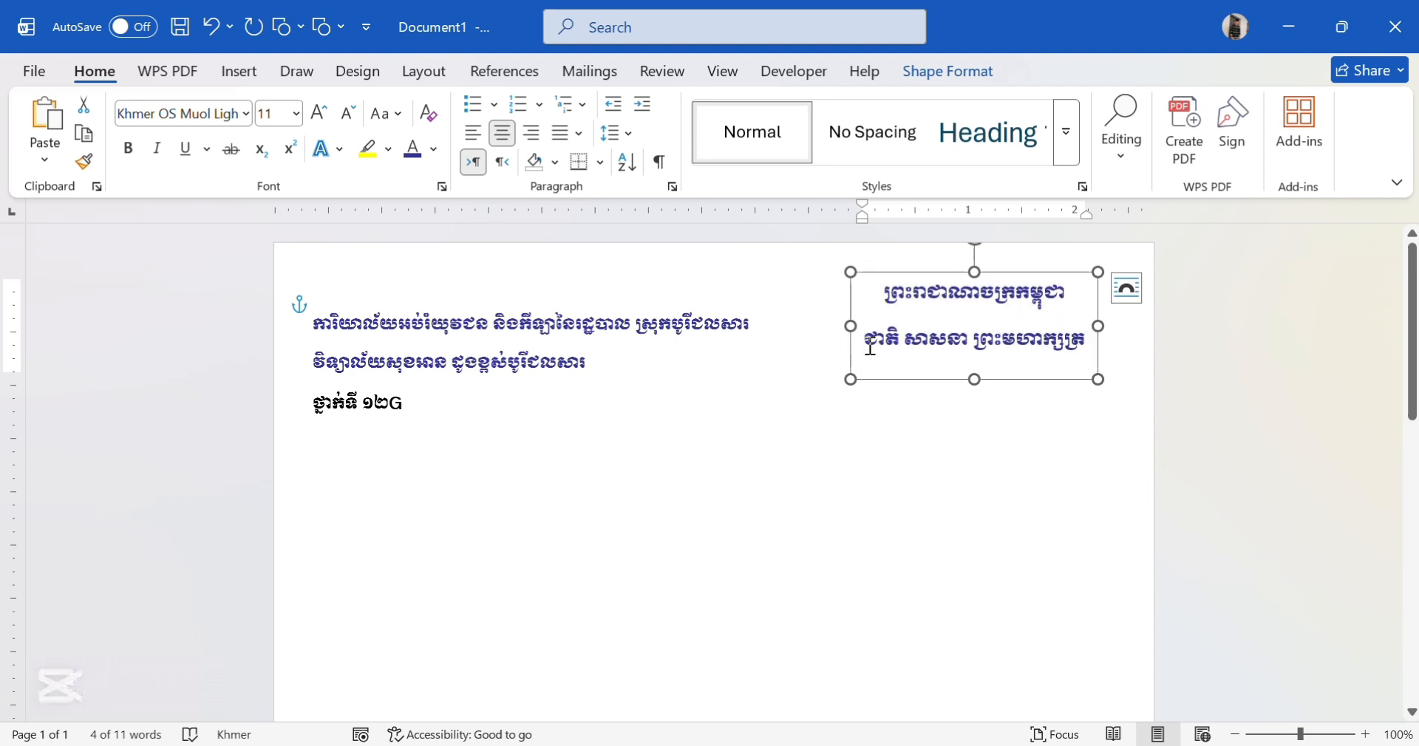
{"action": "left_click", "coordinate": [627, 134]}
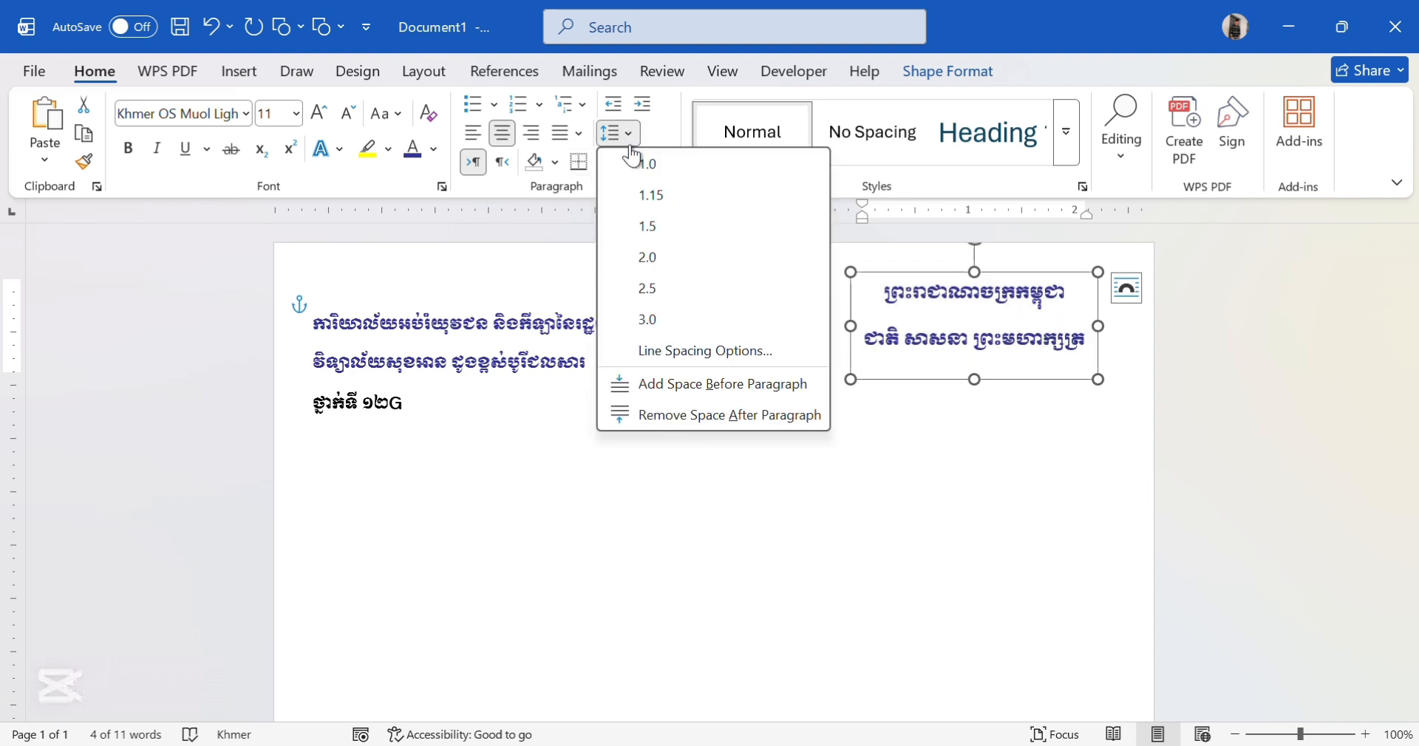
{"action": "left_click", "coordinate": [664, 173]}
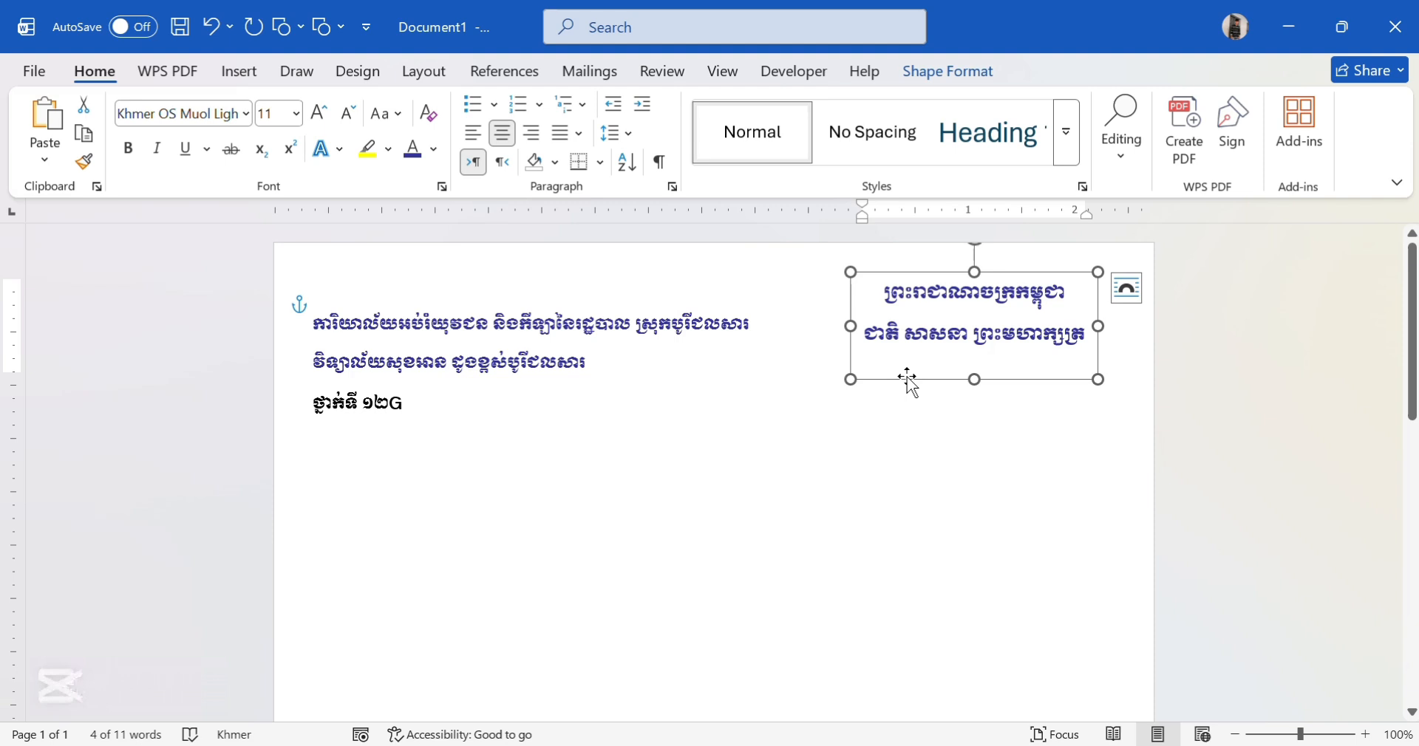
{"action": "left_click_drag", "start_coordinate": [908, 379], "coordinate": [927, 375]}
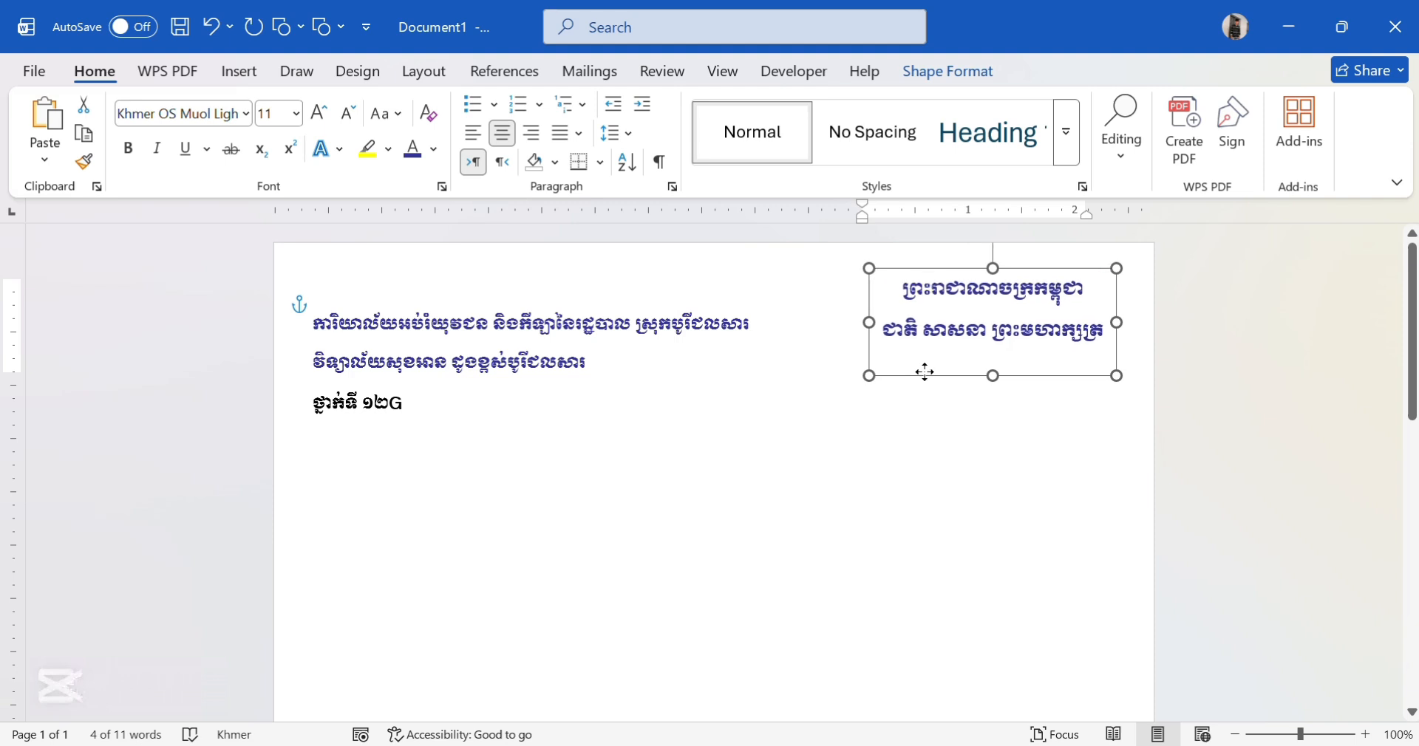
Step: Move the office, school and class text box down the page to leave empty space above it
{"action": "left_click", "coordinate": [475, 340]}
{"action": "left_click_drag", "start_coordinate": [473, 442], "coordinate": [475, 481]}
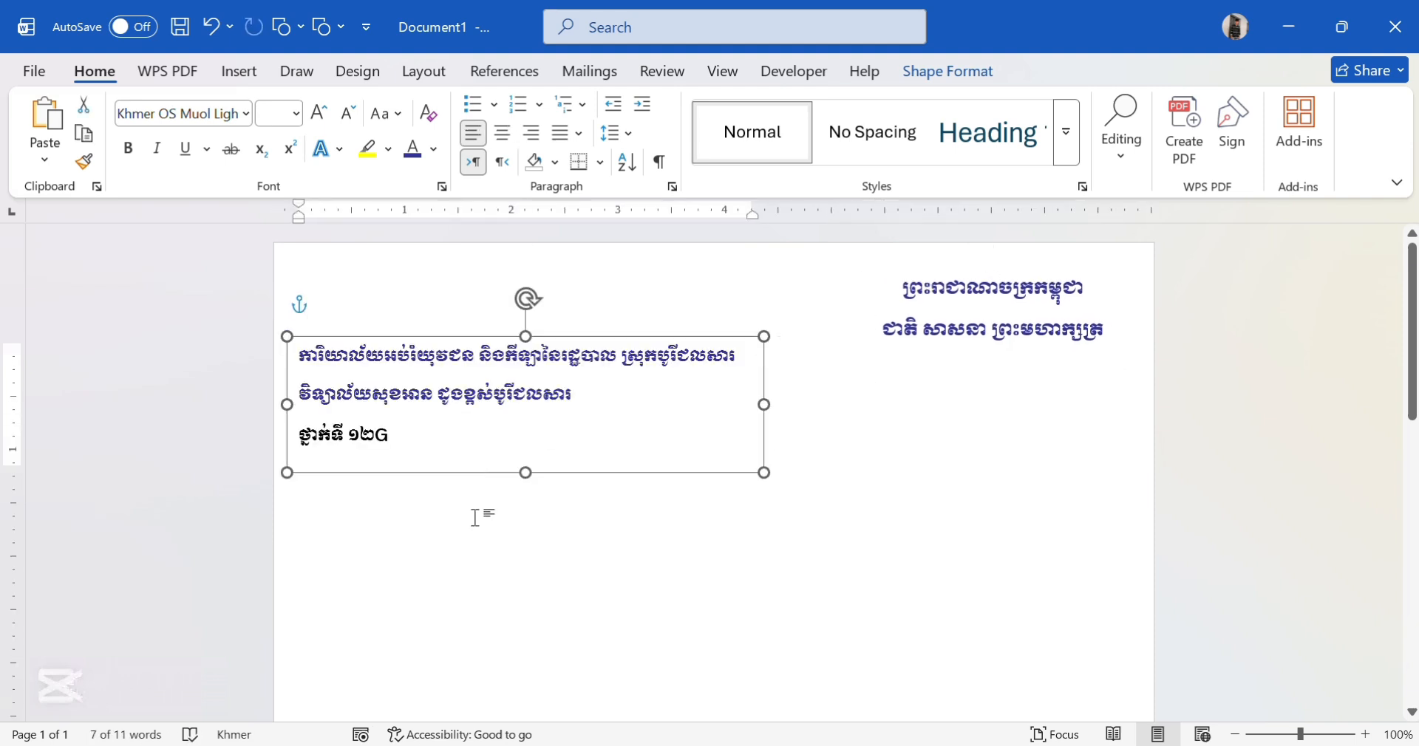
{"action": "left_click", "coordinate": [475, 517]}
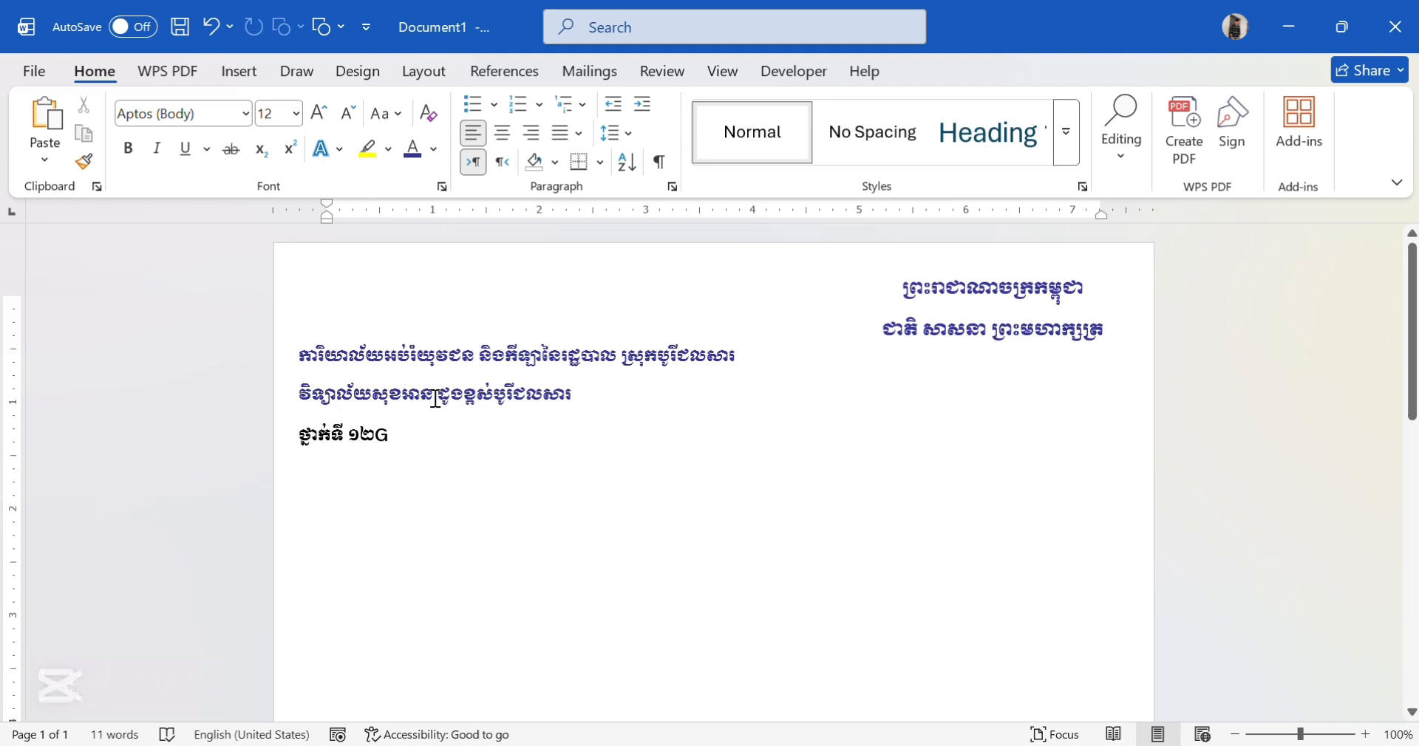
{"action": "left_click", "coordinate": [441, 463]}
{"action": "left_click_drag", "start_coordinate": [440, 474], "coordinate": [442, 533]}
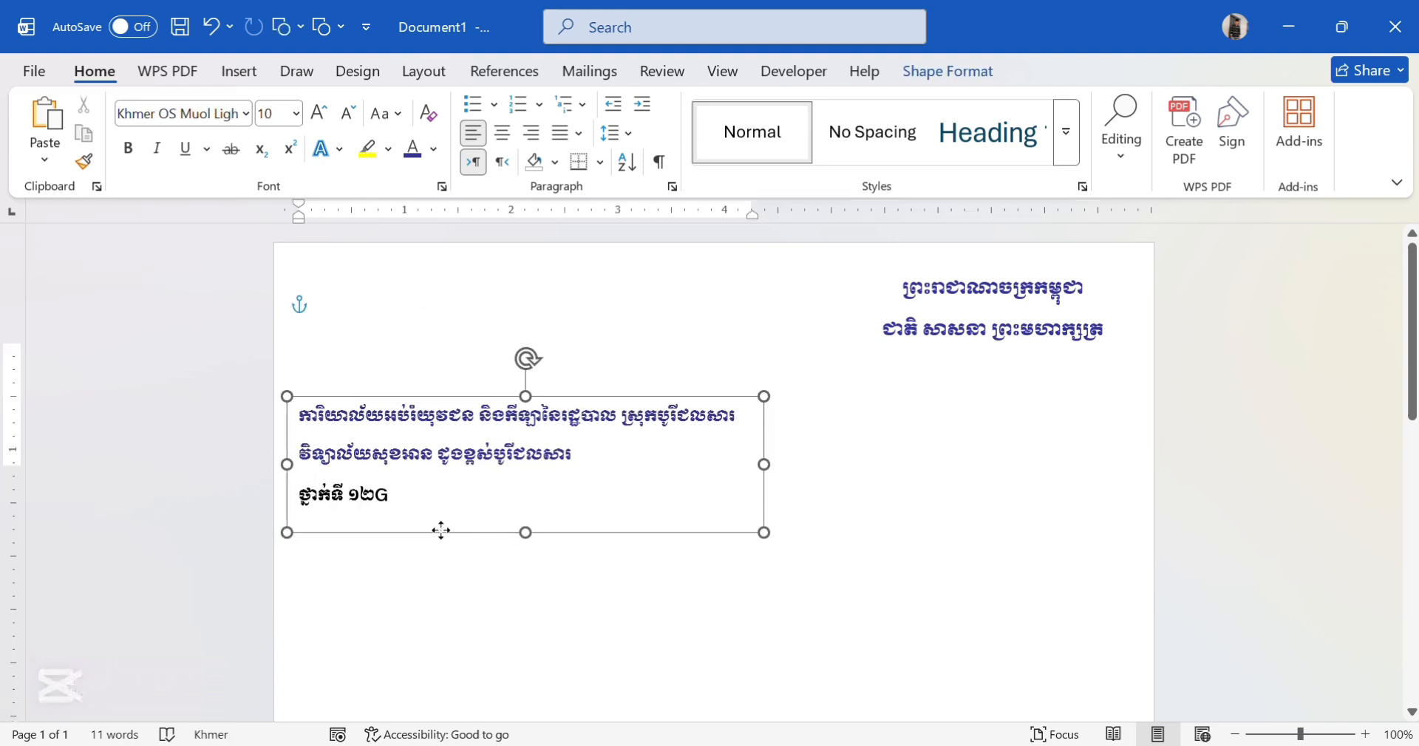
{"action": "left_click", "coordinate": [531, 591]}
Step: Insert the picture R23.png, the blue and red ring, from the kbach khmer folder
{"action": "scroll", "coordinate": [531, 592], "scroll_direction": "down", "scroll_amount": 6}
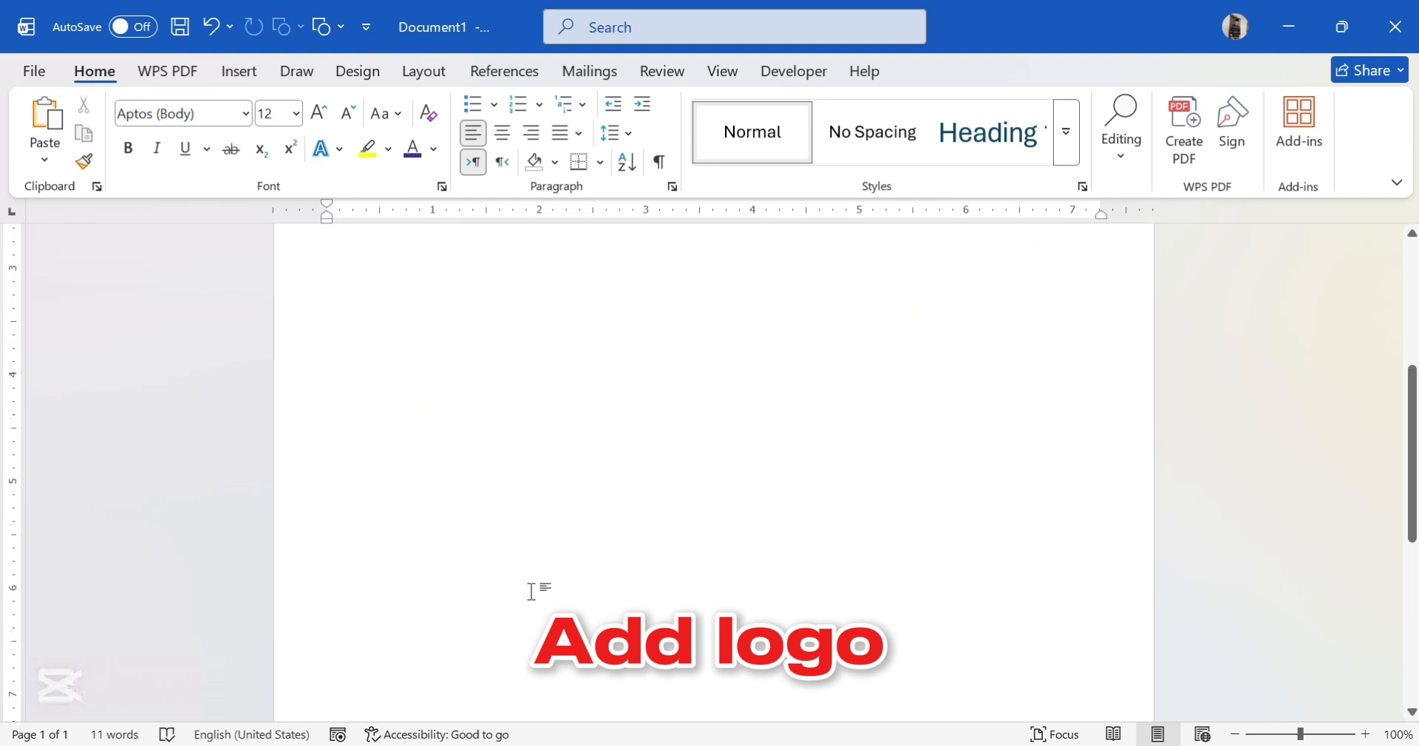
{"action": "scroll", "coordinate": [530, 591], "scroll_direction": "up", "scroll_amount": 8}
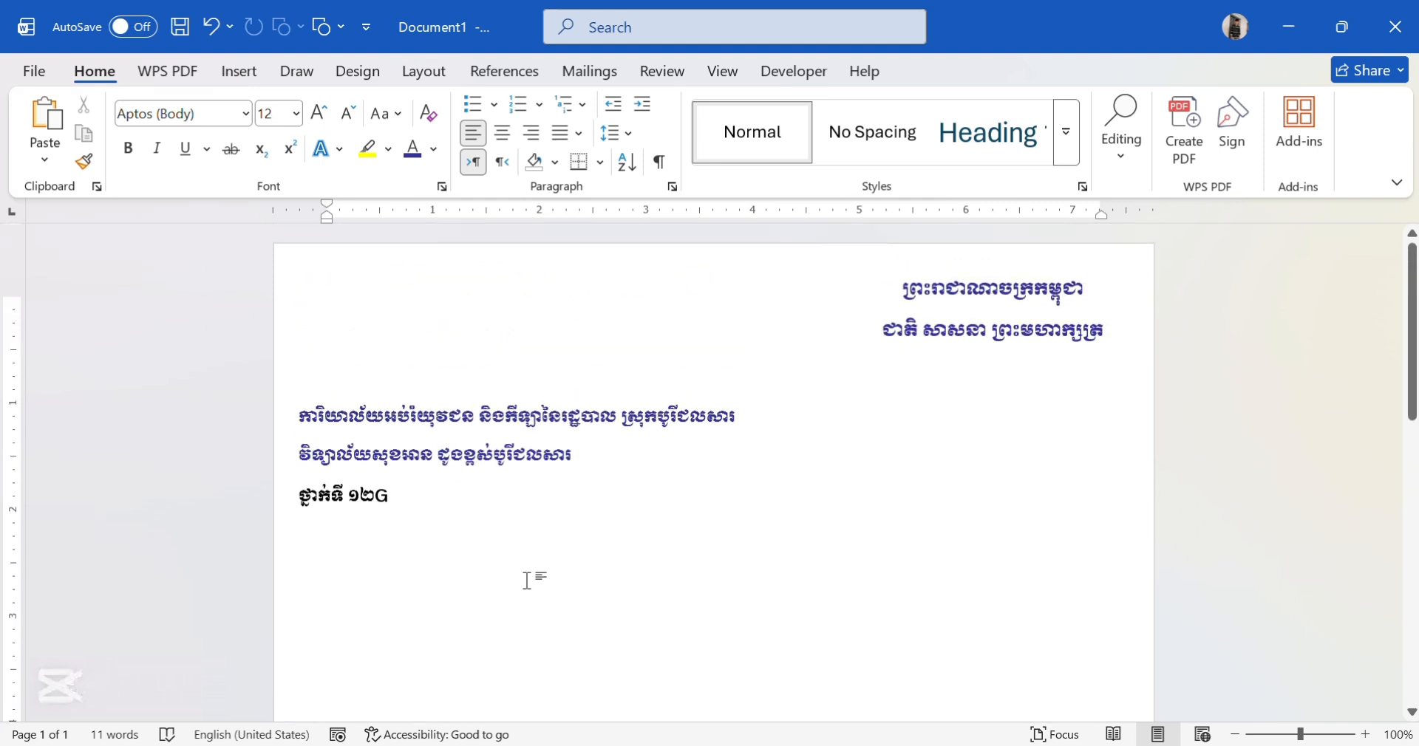
{"action": "left_click", "coordinate": [239, 71]}
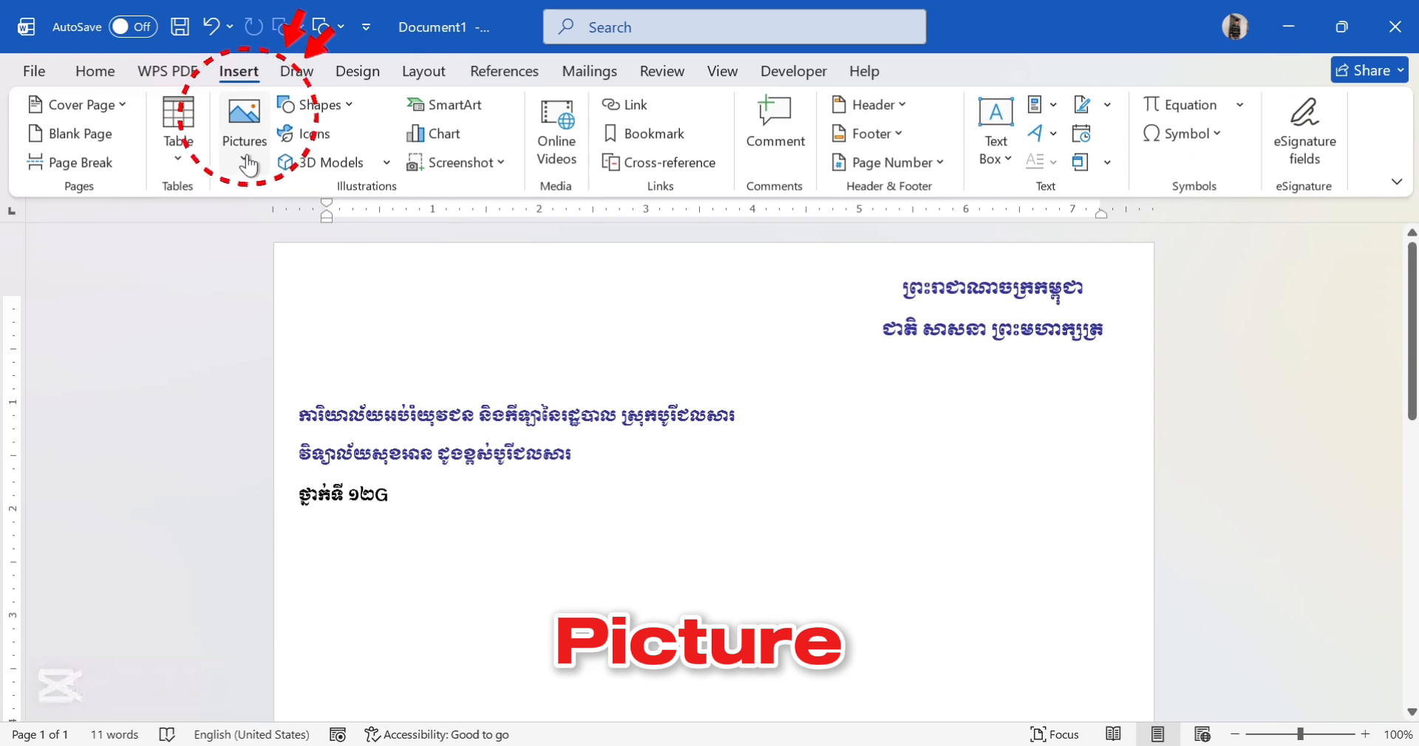
{"action": "left_click", "coordinate": [246, 162]}
{"action": "left_click", "coordinate": [273, 238]}
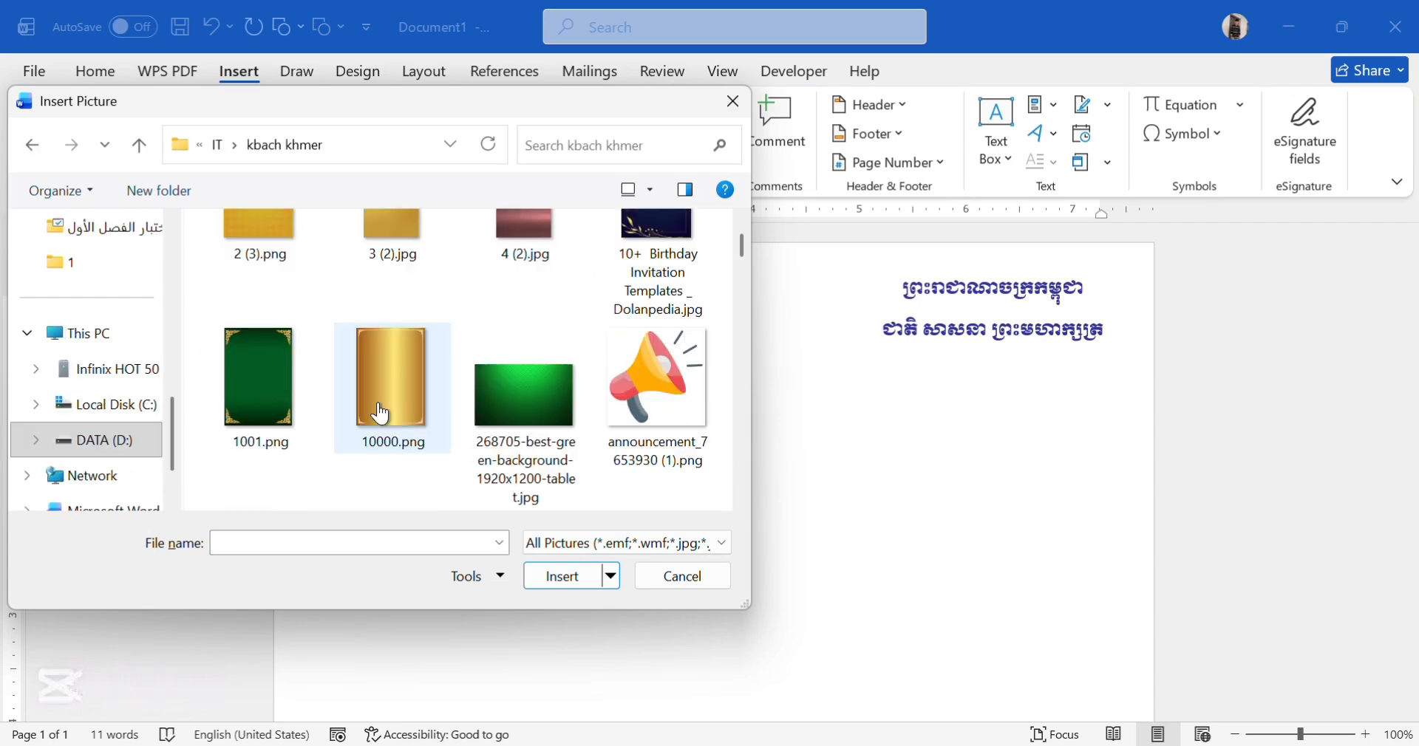
{"action": "scroll", "coordinate": [383, 414], "scroll_direction": "down", "scroll_amount": 5}
{"action": "scroll", "coordinate": [382, 414], "scroll_direction": "down", "scroll_amount": 5}
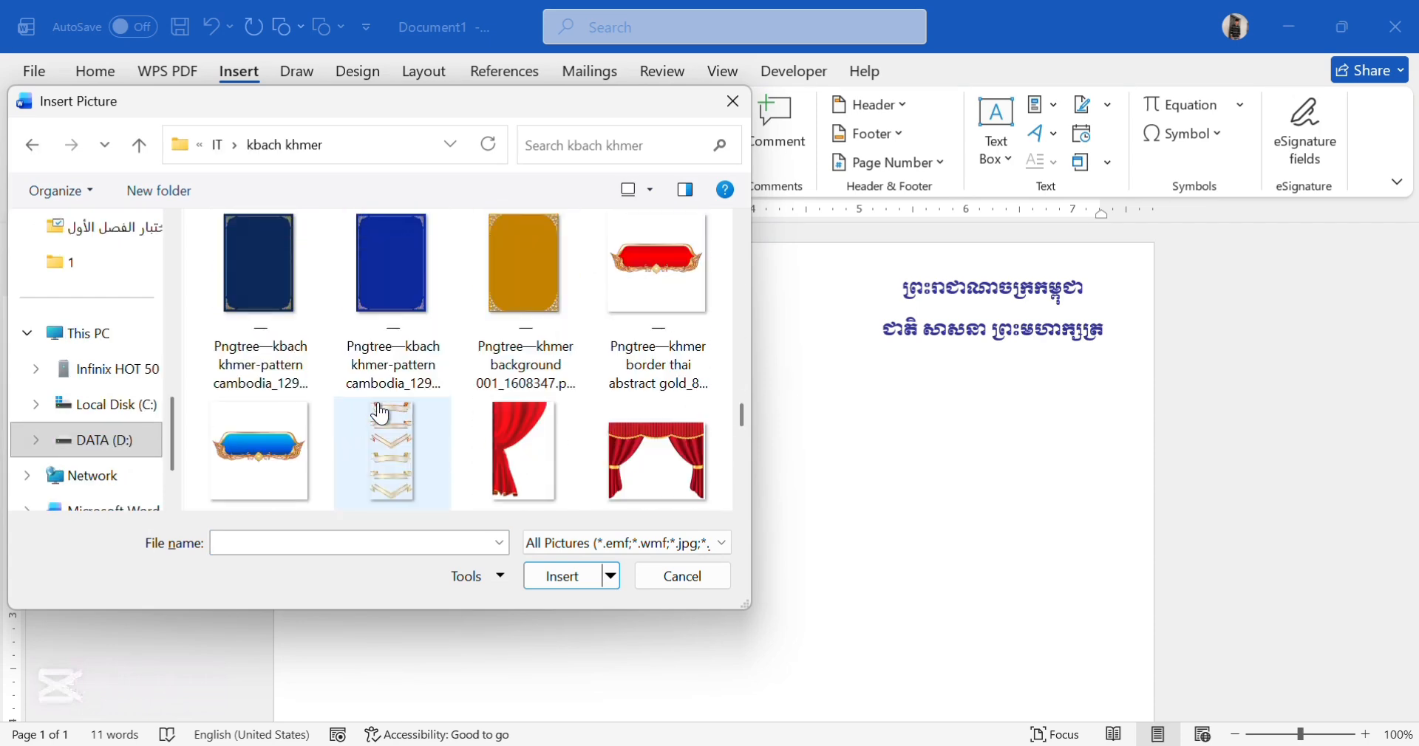
{"action": "scroll", "coordinate": [382, 415], "scroll_direction": "down", "scroll_amount": 2}
{"action": "left_click", "coordinate": [403, 314]}
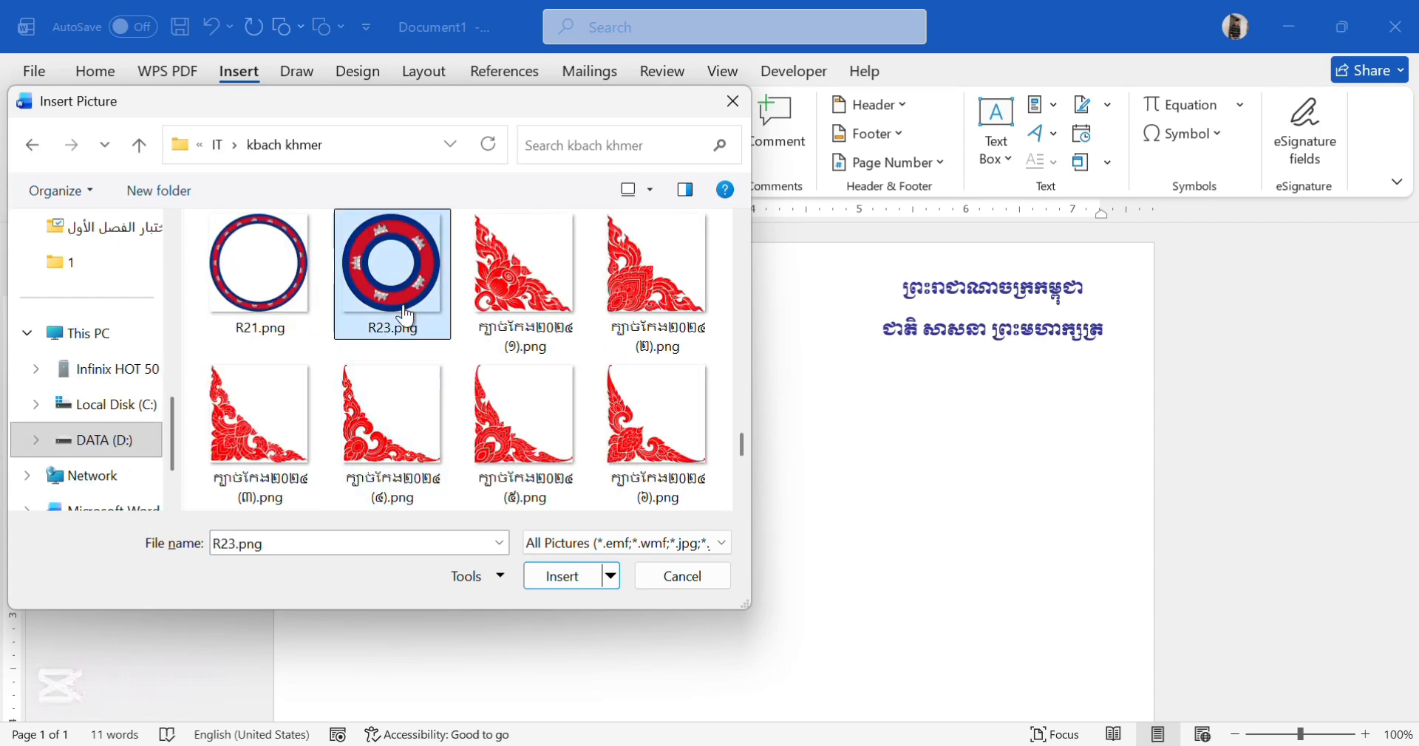
{"action": "left_click", "coordinate": [571, 584]}
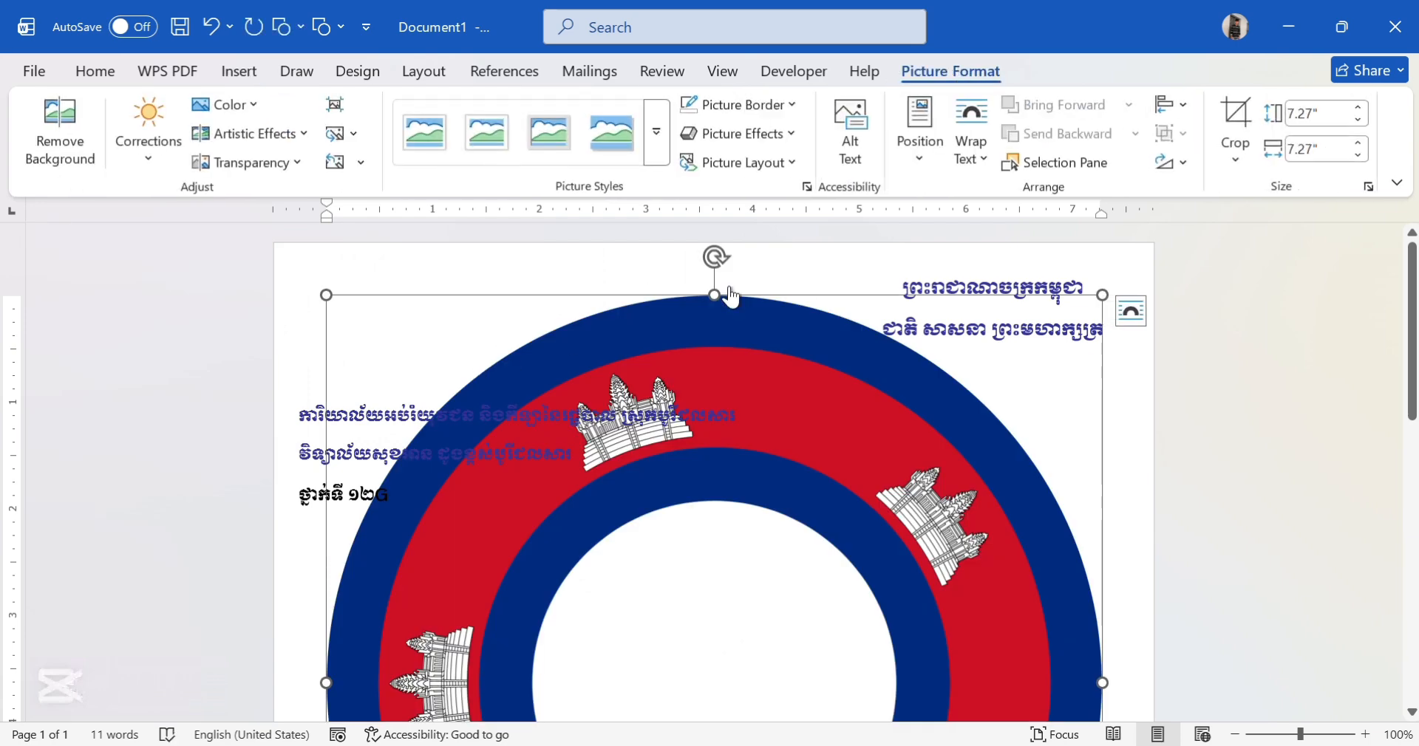
Step: Place the ring picture in front of text, shrink it to about 1.03" square, and position it above the office name line
{"action": "left_click", "coordinate": [1130, 318]}
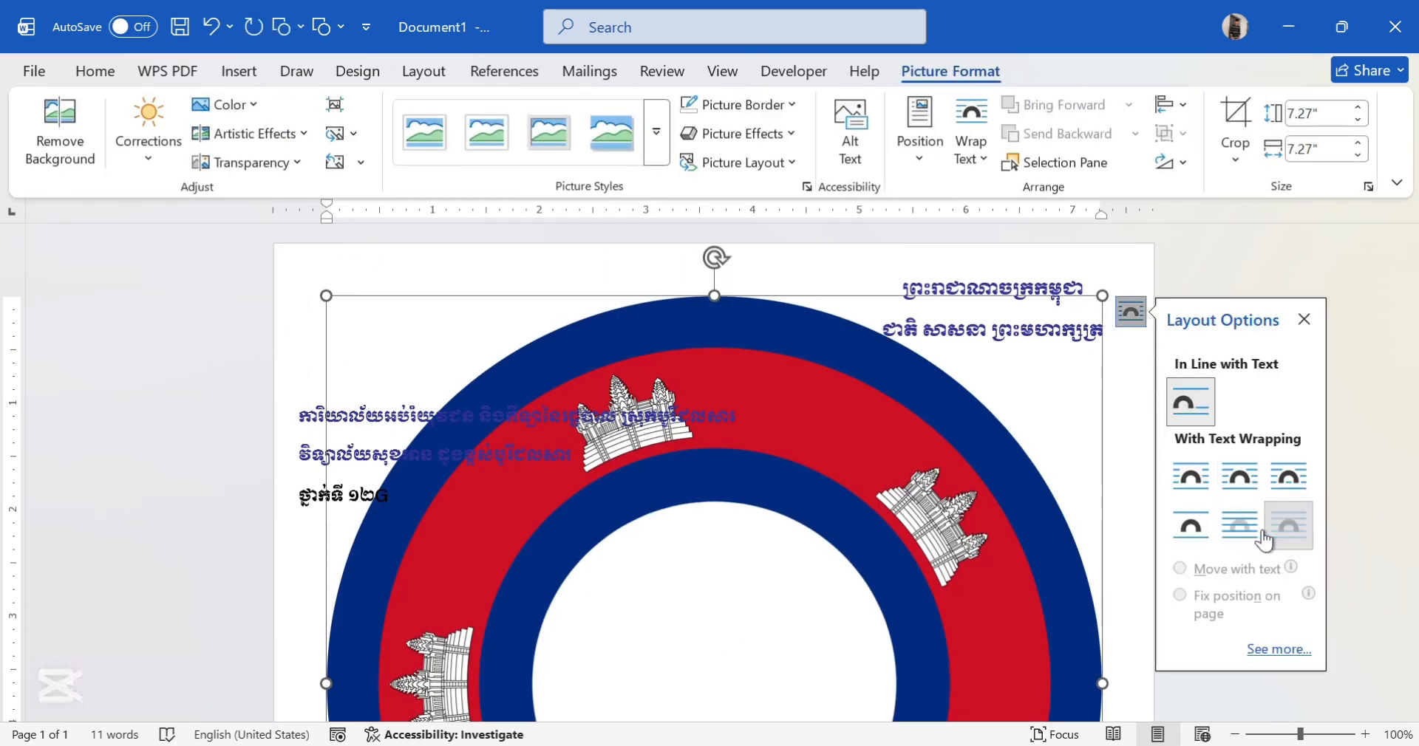
{"action": "left_click", "coordinate": [1290, 533]}
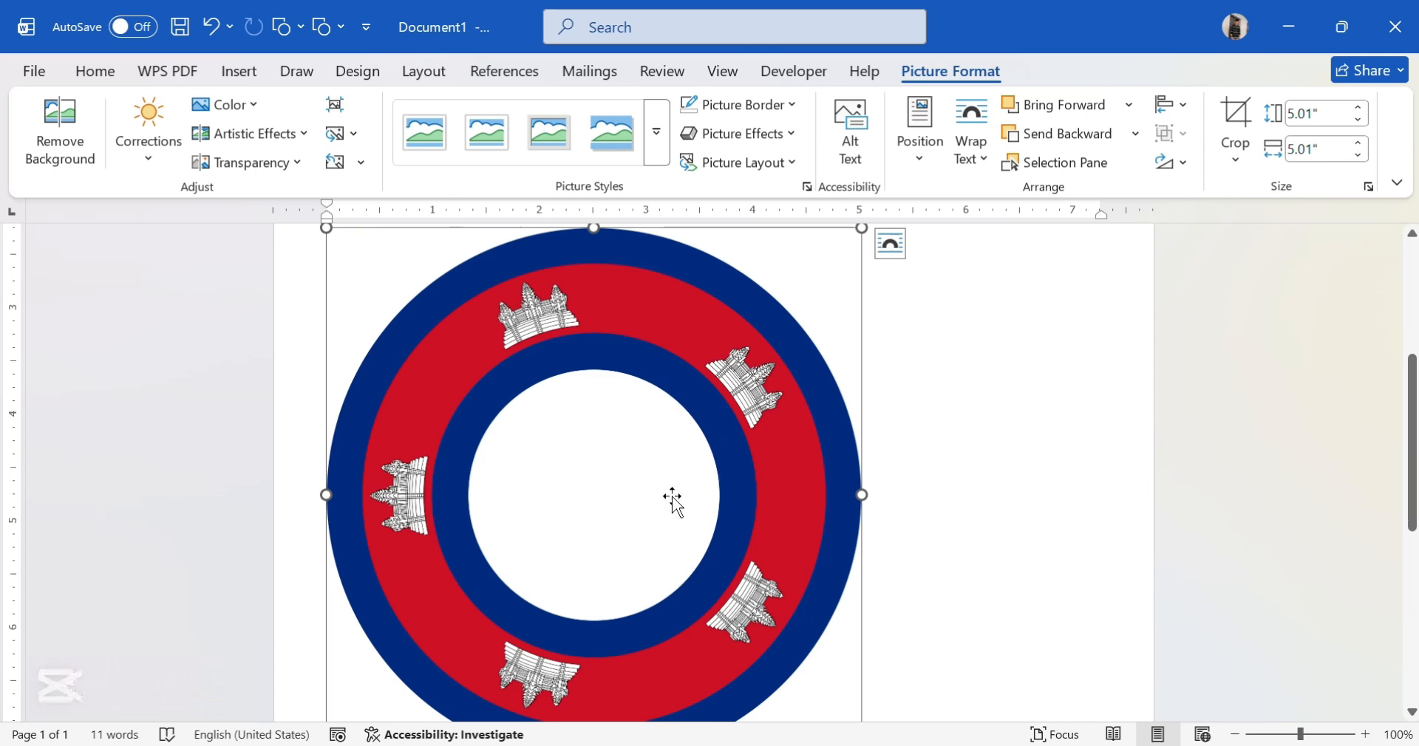
{"action": "left_click_drag", "start_coordinate": [326, 229], "coordinate": [513, 415]}
{"action": "left_click_drag", "start_coordinate": [614, 547], "coordinate": [523, 350]}
{"action": "scroll", "coordinate": [522, 350], "scroll_direction": "up", "scroll_amount": 3}
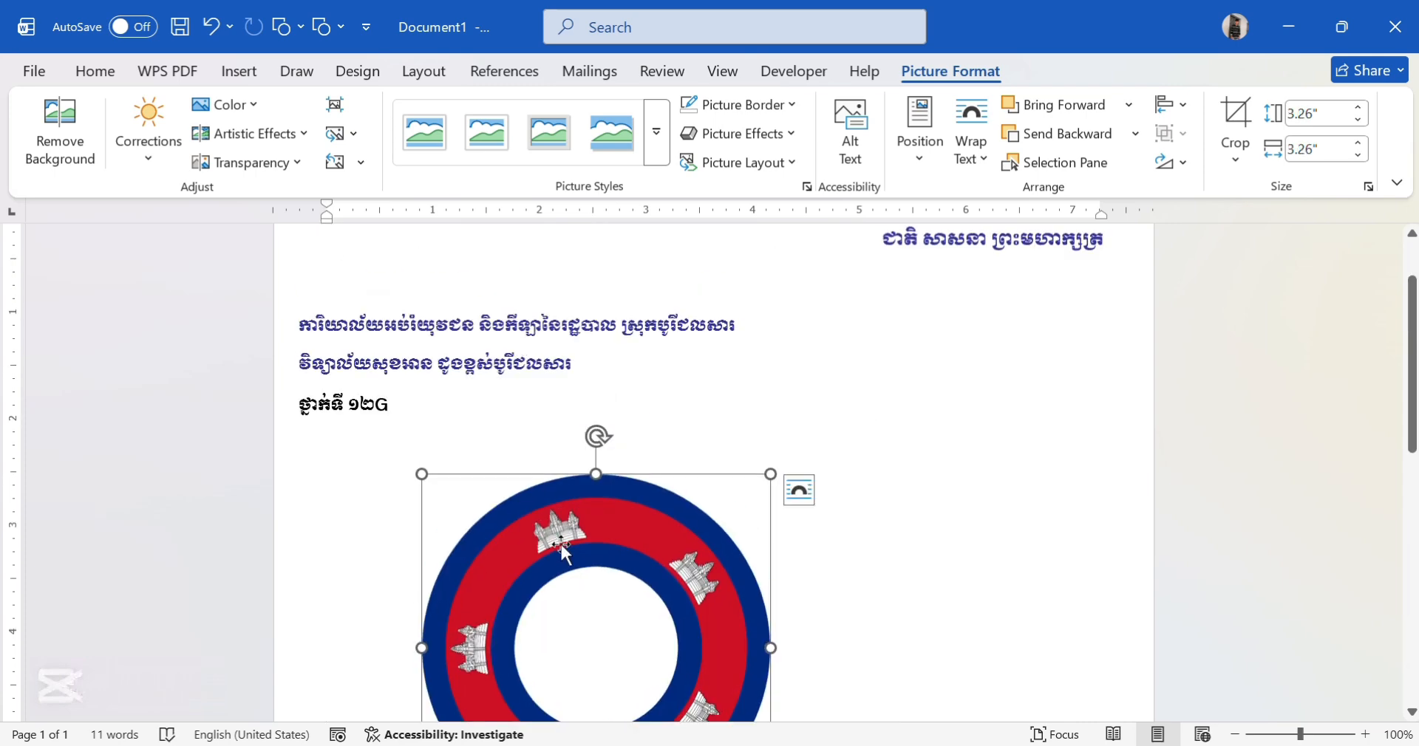
{"action": "left_click_drag", "start_coordinate": [561, 547], "coordinate": [463, 325]}
{"action": "scroll", "coordinate": [323, 331], "scroll_direction": "up", "scroll_amount": 3}
{"action": "left_click_drag", "start_coordinate": [324, 345], "coordinate": [377, 314]}
{"action": "left_click_drag", "start_coordinate": [450, 283], "coordinate": [392, 308]}
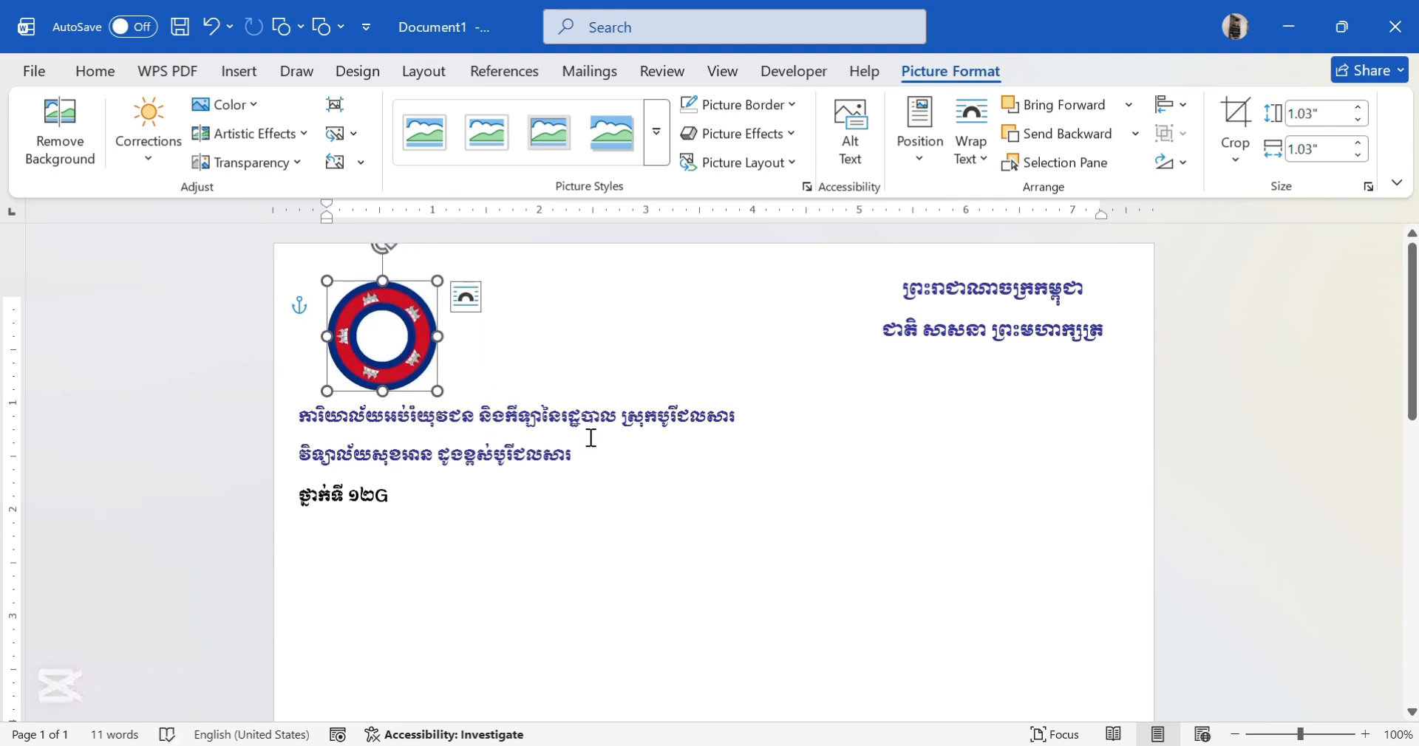
{"action": "left_click", "coordinate": [600, 518]}
{"action": "left_click", "coordinate": [623, 581]}
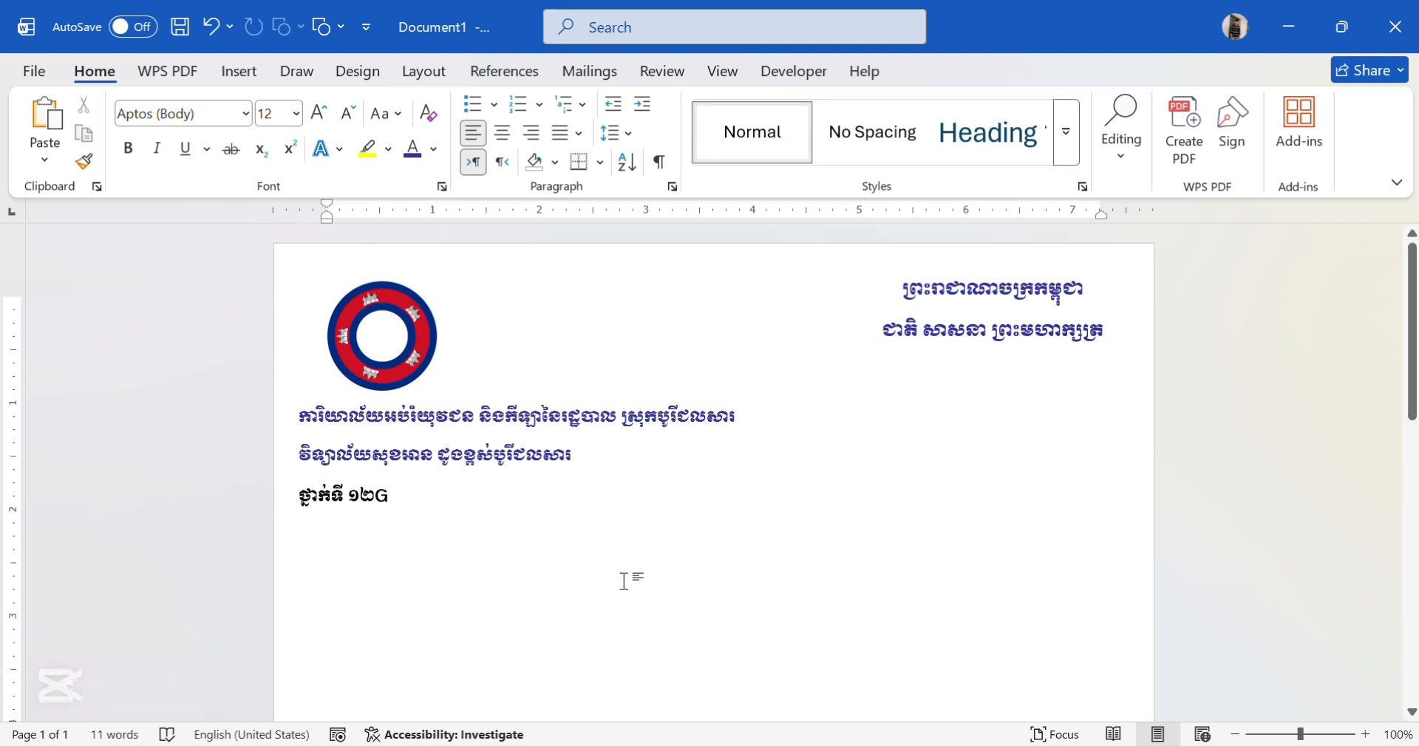
Step: Duplicate the national heading text box below the existing text and replace the copy's text with តារាងកិត្តិយស ប្រចាំខែវិច្ឆិកា
{"action": "scroll", "coordinate": [623, 582], "scroll_direction": "down", "scroll_amount": 3}
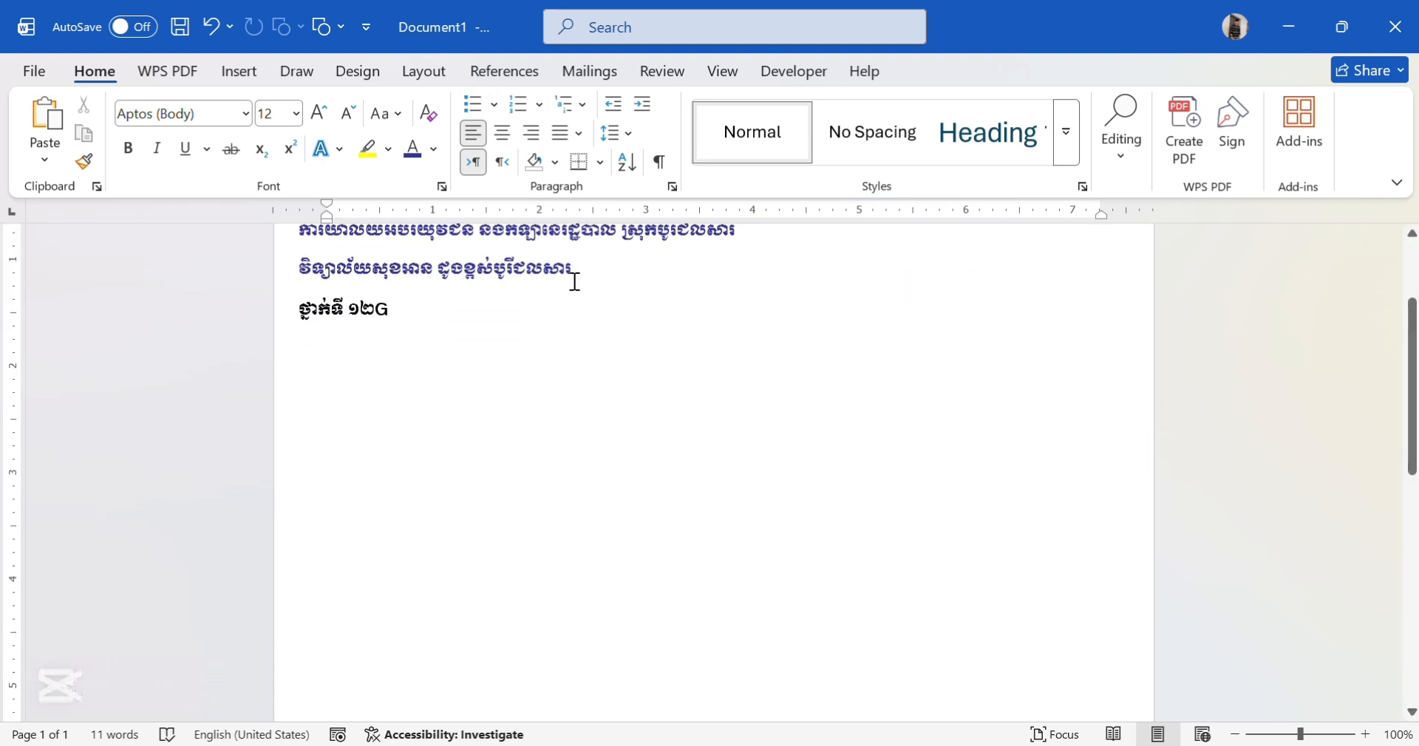
{"action": "scroll", "coordinate": [575, 282], "scroll_direction": "up", "scroll_amount": 3}
{"action": "left_click", "coordinate": [897, 328]}
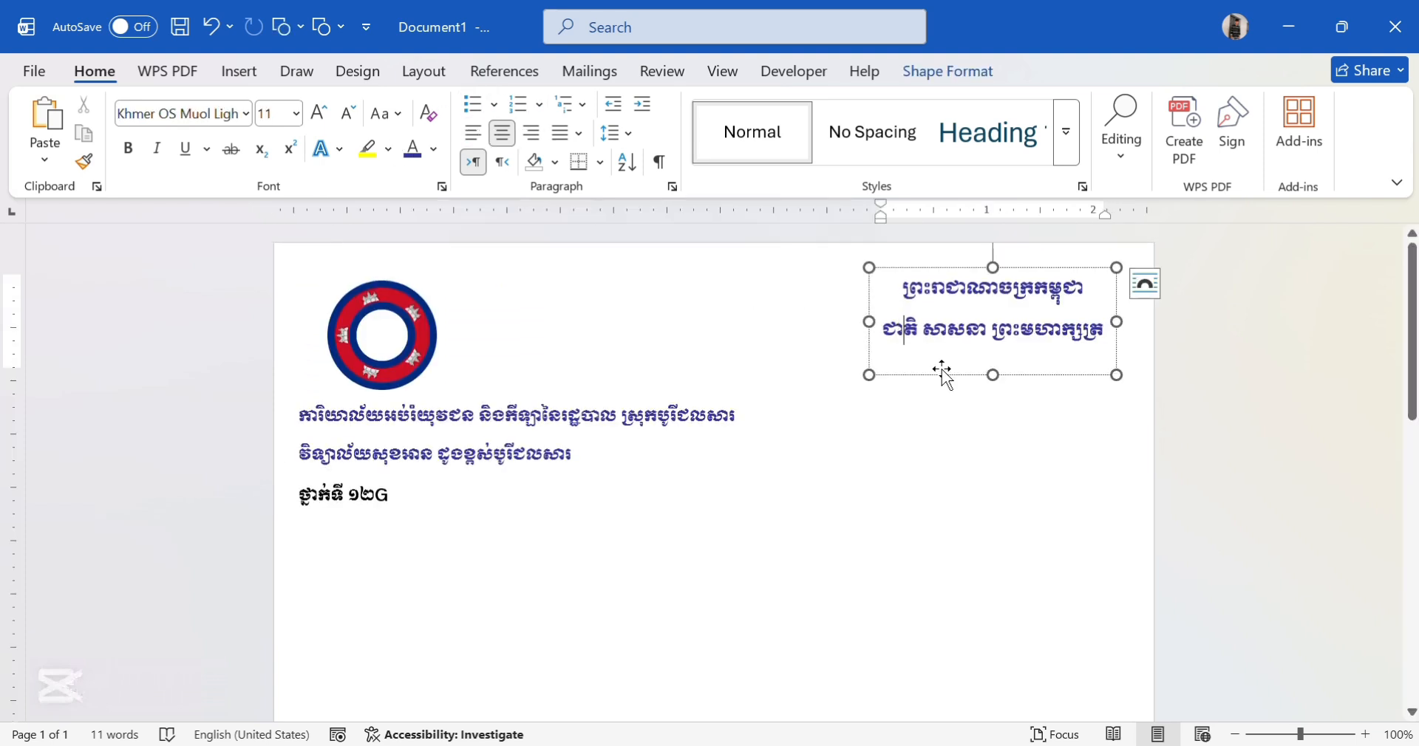
{"action": "left_click_drag", "start_coordinate": [943, 371], "coordinate": [648, 624]}
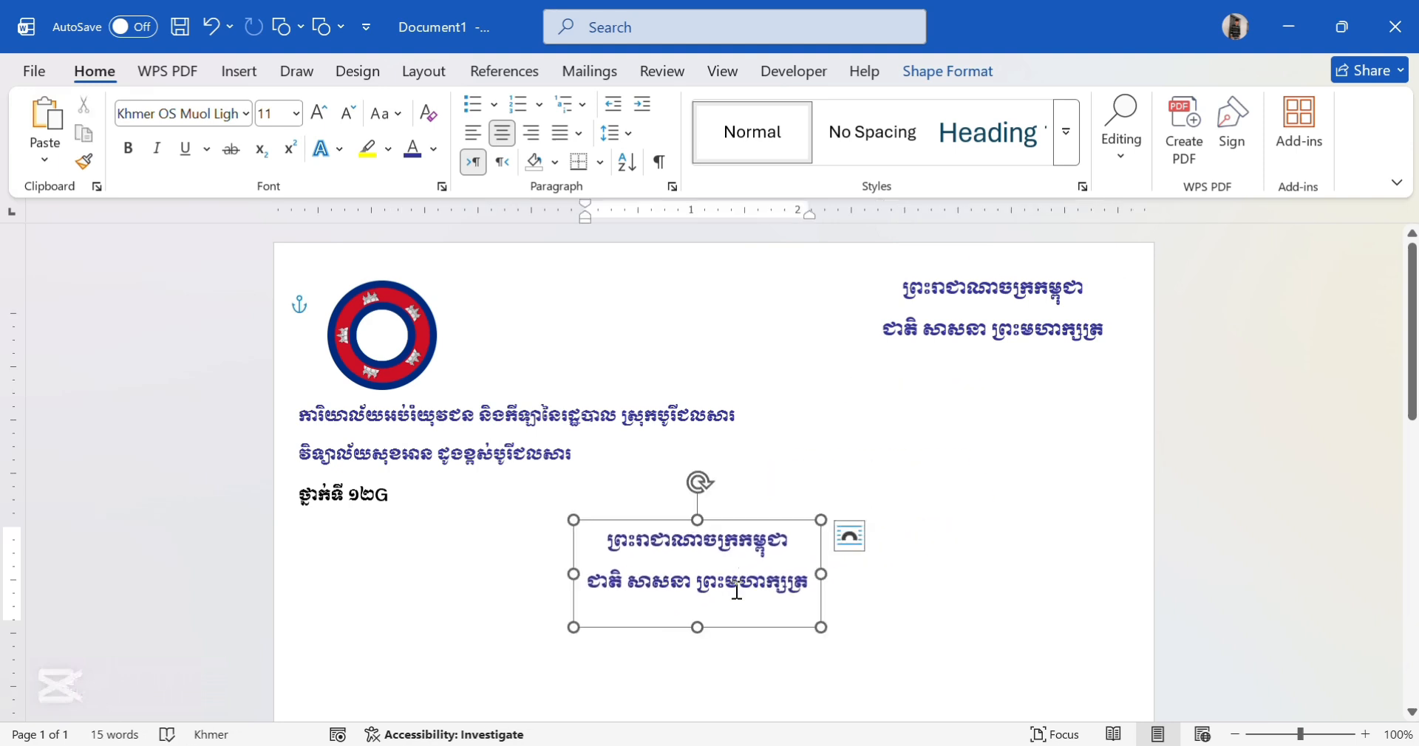
{"action": "key", "text": "ctrl+a"}
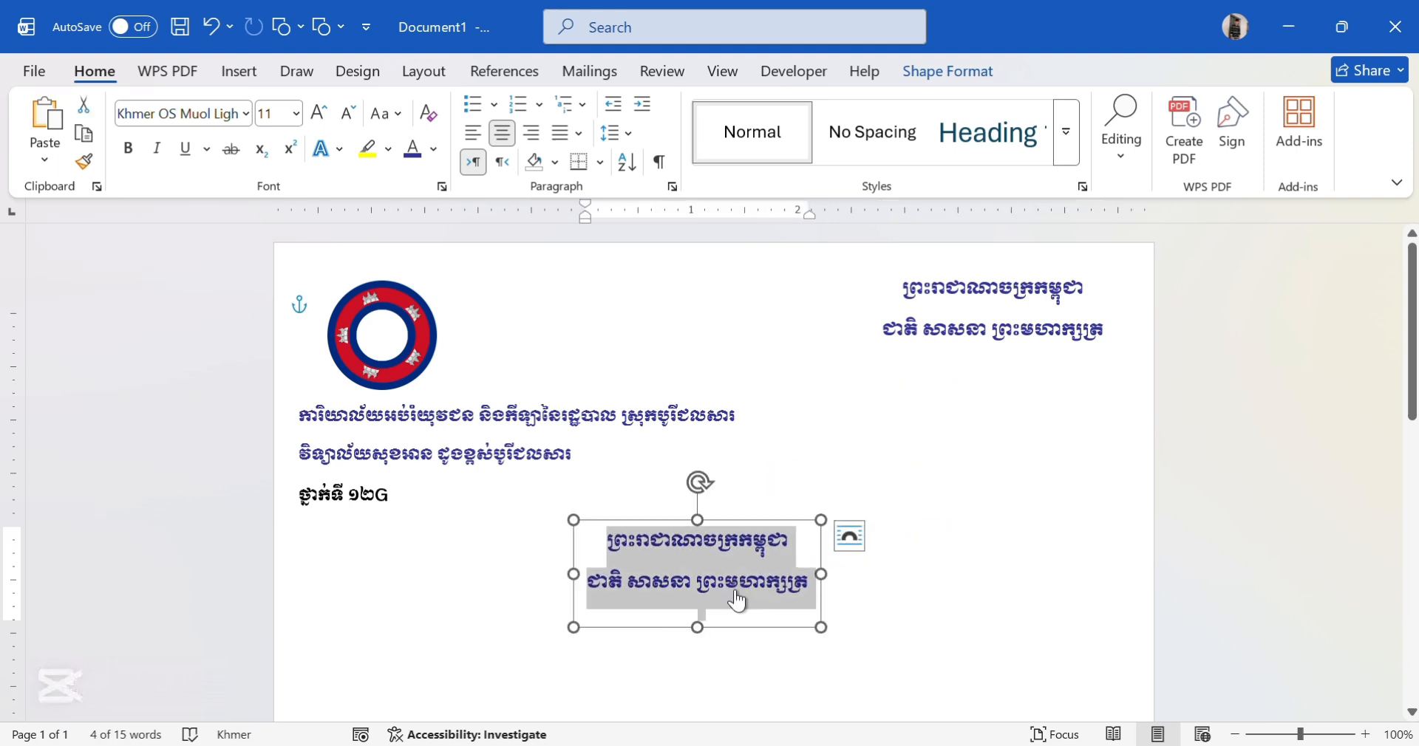
{"action": "key", "text": "BackSpace"}
{"action": "type", "text": "តារាងកិ"}
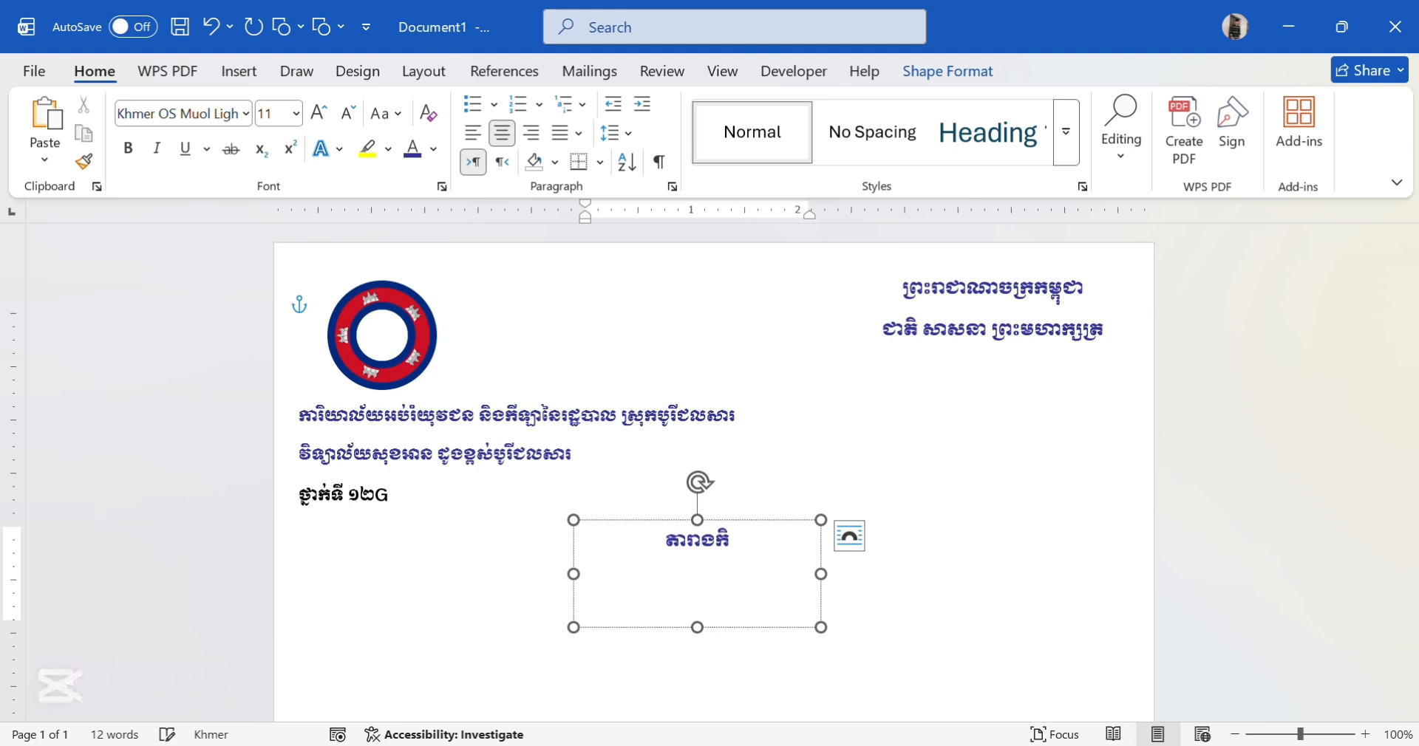
{"action": "type", "text": "ត្តិយស ប្រចាំខែមិថុនា"}
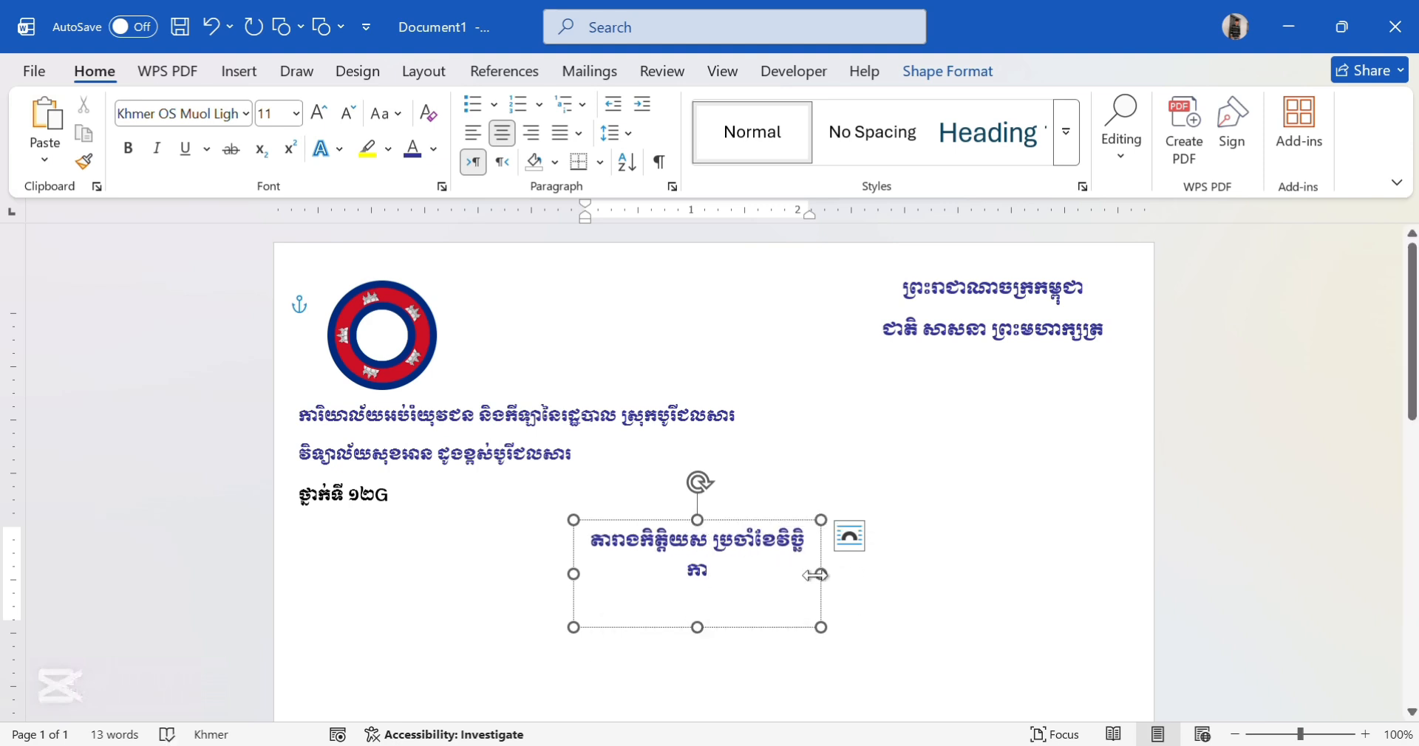
Step: Resize the តារាងកិត្តិយស title's text box so it fits closely around a single line of text
{"action": "left_click_drag", "start_coordinate": [821, 574], "coordinate": [887, 574]}
{"action": "left_click_drag", "start_coordinate": [730, 627], "coordinate": [731, 577]}
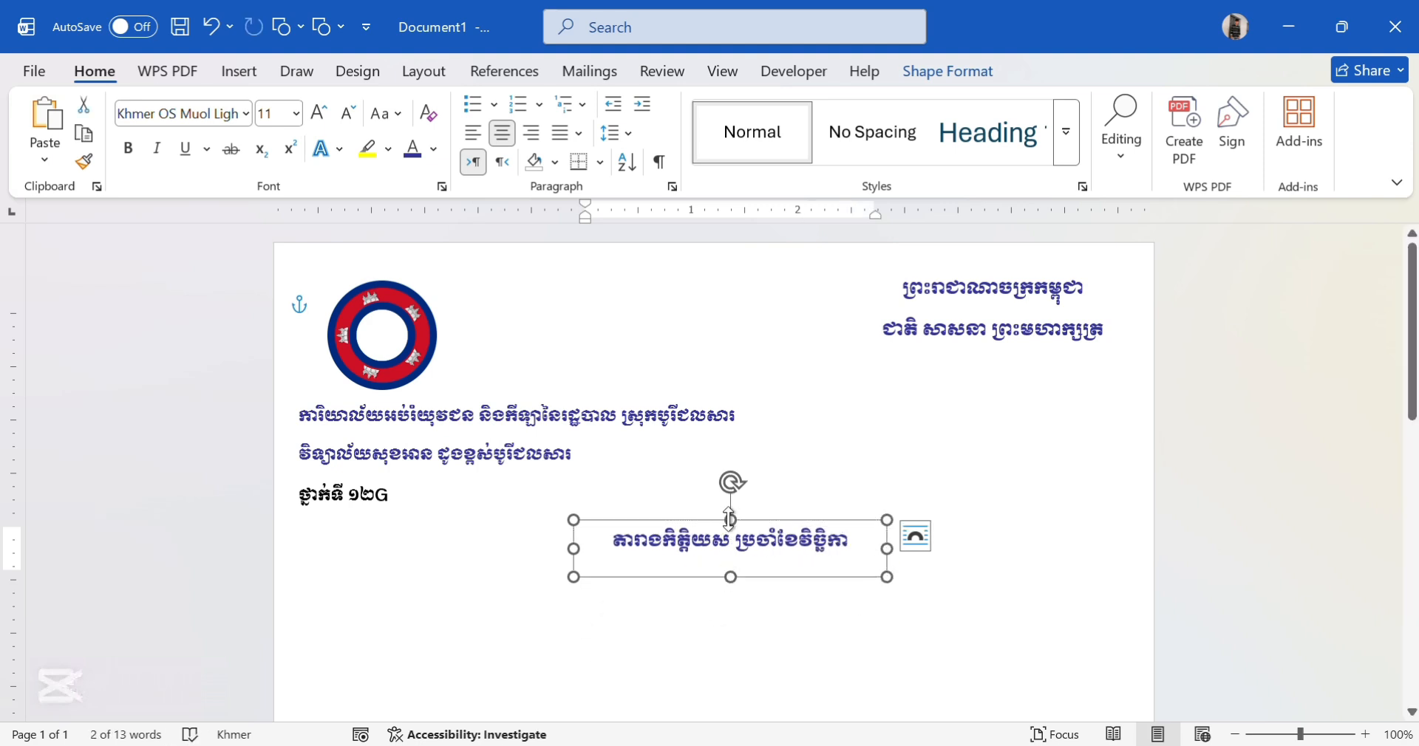
{"action": "left_click_drag", "start_coordinate": [733, 523], "coordinate": [733, 510]}
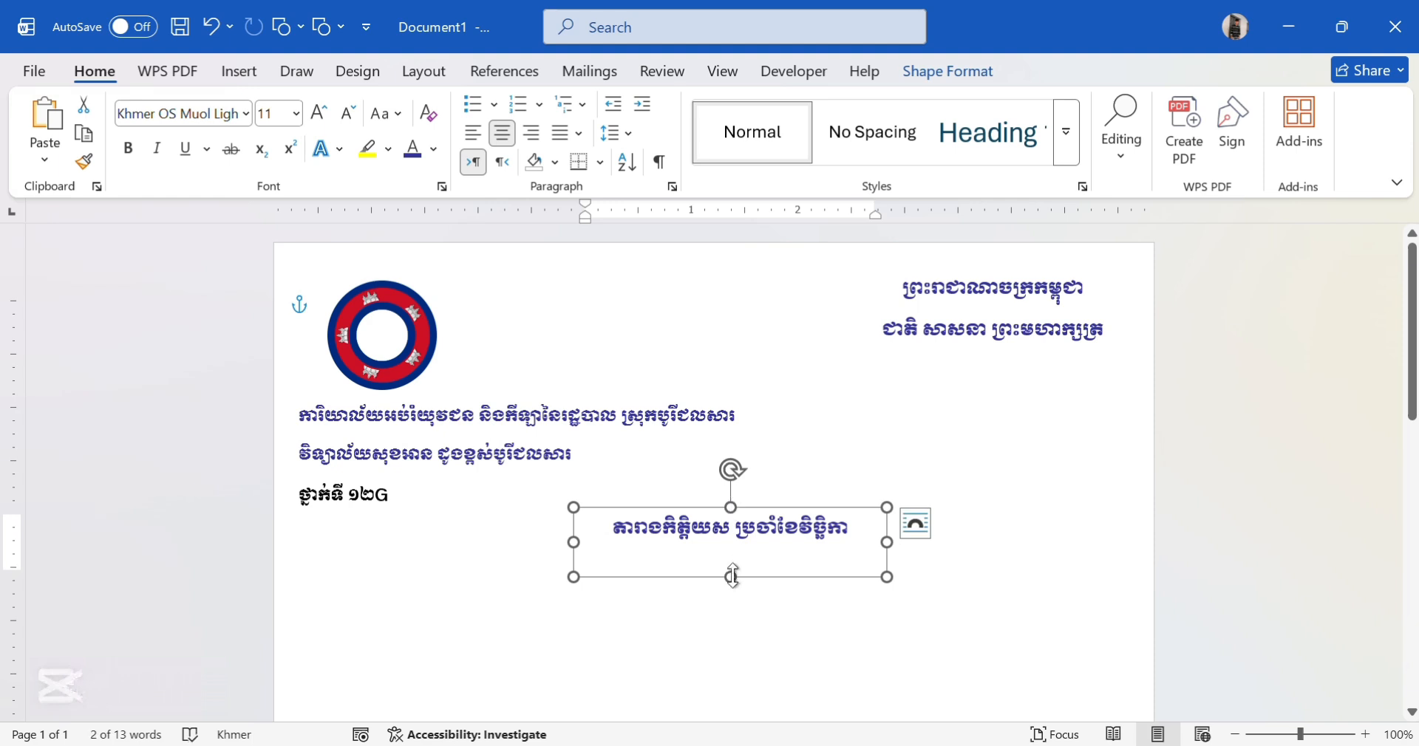
{"action": "left_click_drag", "start_coordinate": [732, 577], "coordinate": [727, 549]}
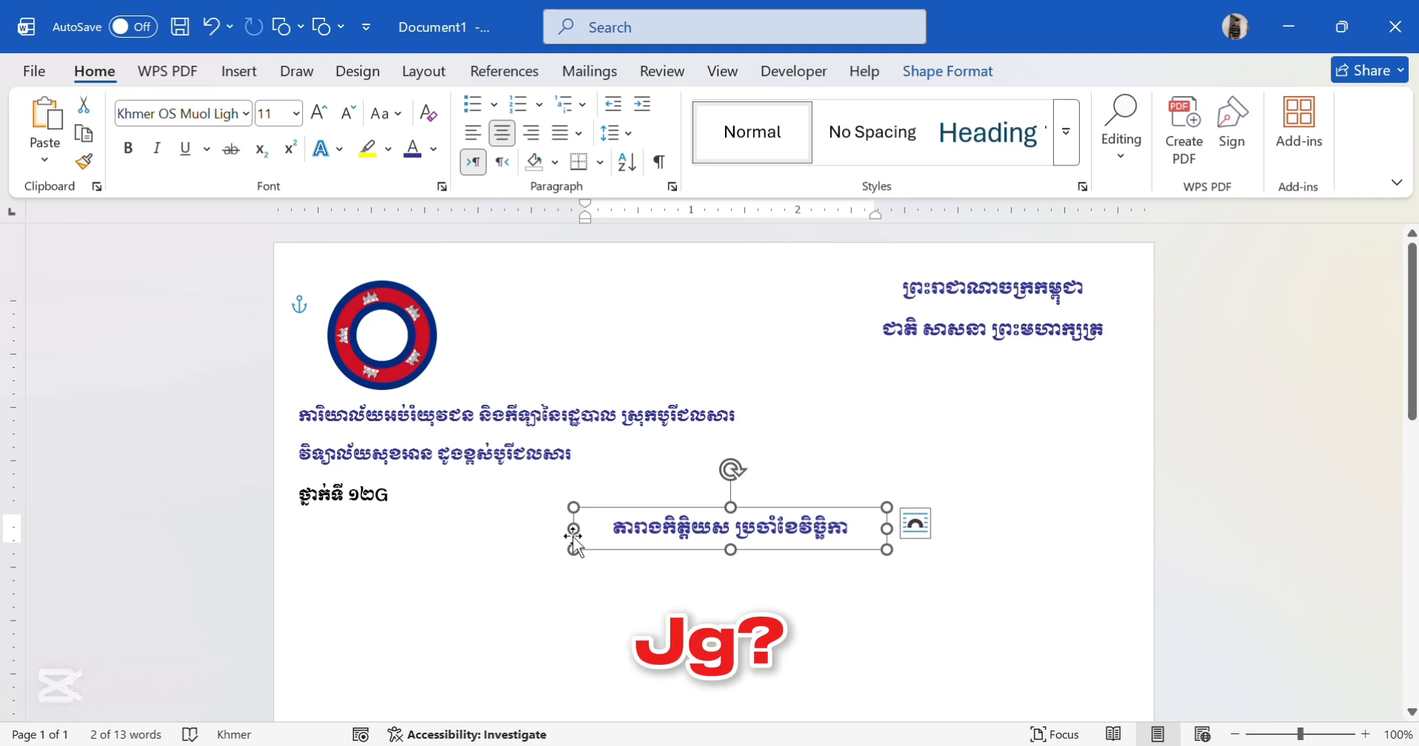
{"action": "left_click_drag", "start_coordinate": [574, 528], "coordinate": [623, 541]}
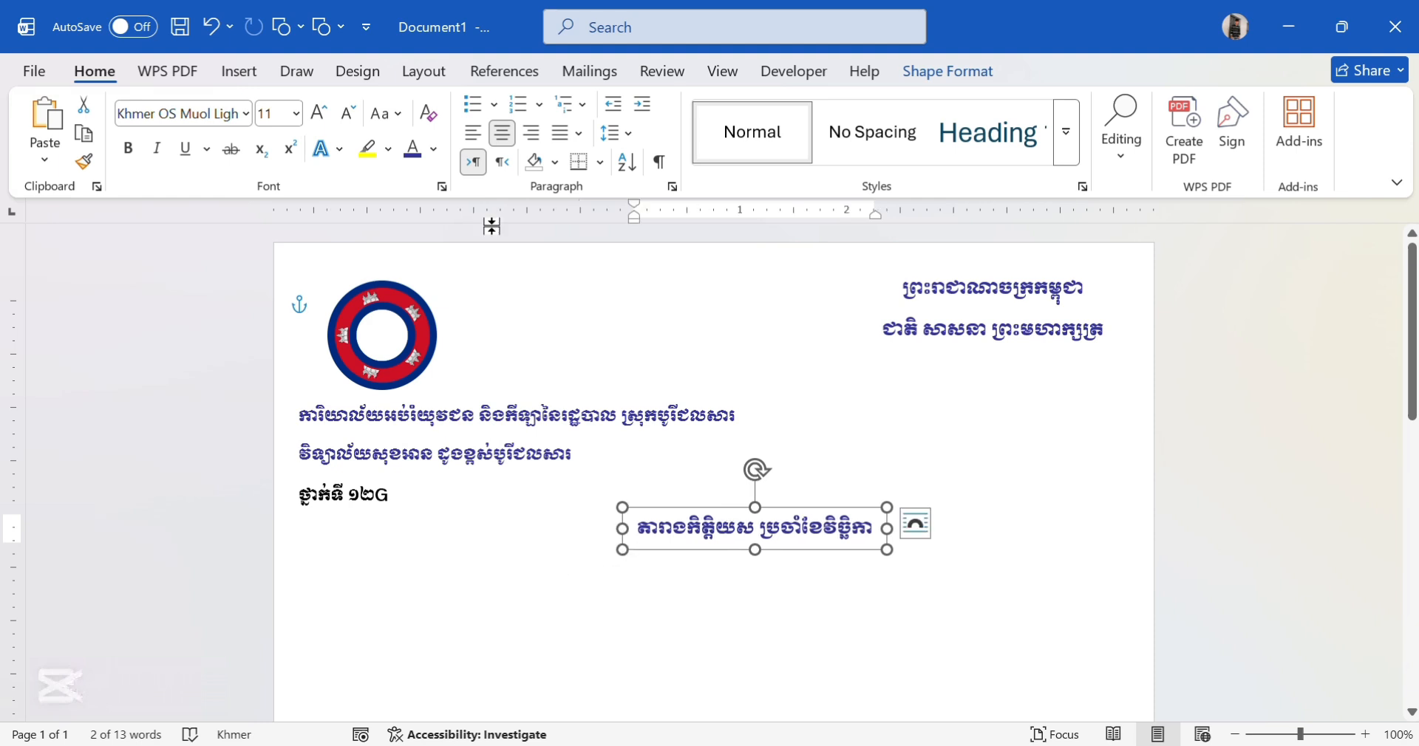
Step: Color the តារាងកិត្តិយស title standard red and highlight it in light gray
{"action": "left_click", "coordinate": [435, 153]}
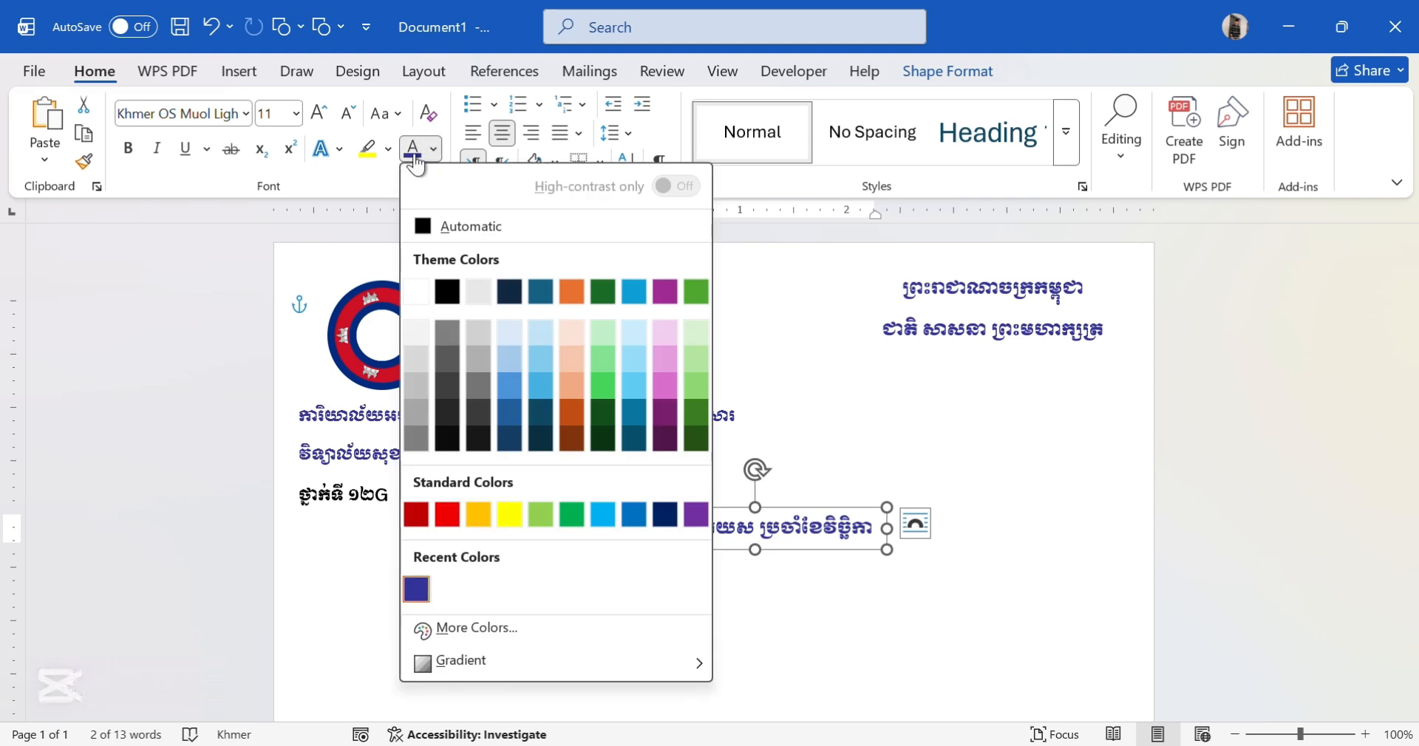
{"action": "left_click", "coordinate": [416, 164]}
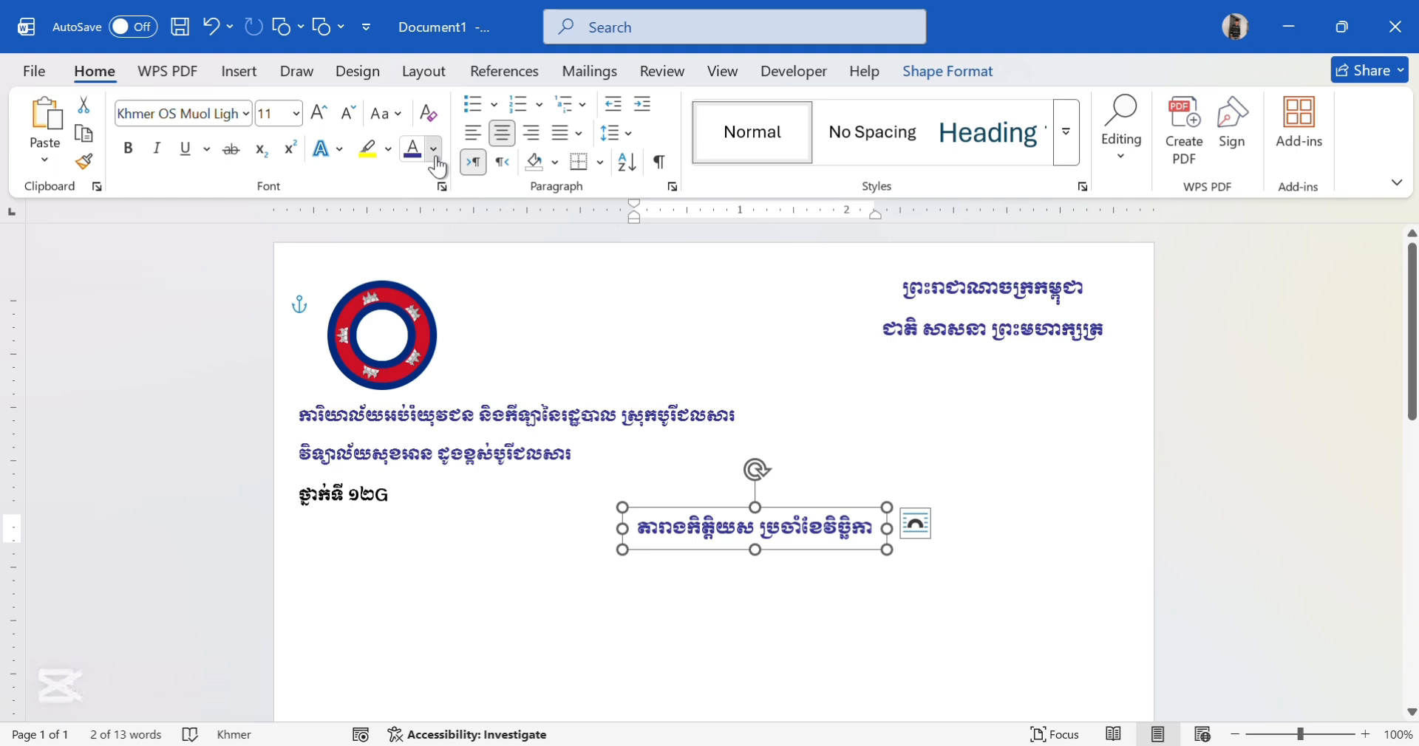
{"action": "left_click", "coordinate": [435, 153]}
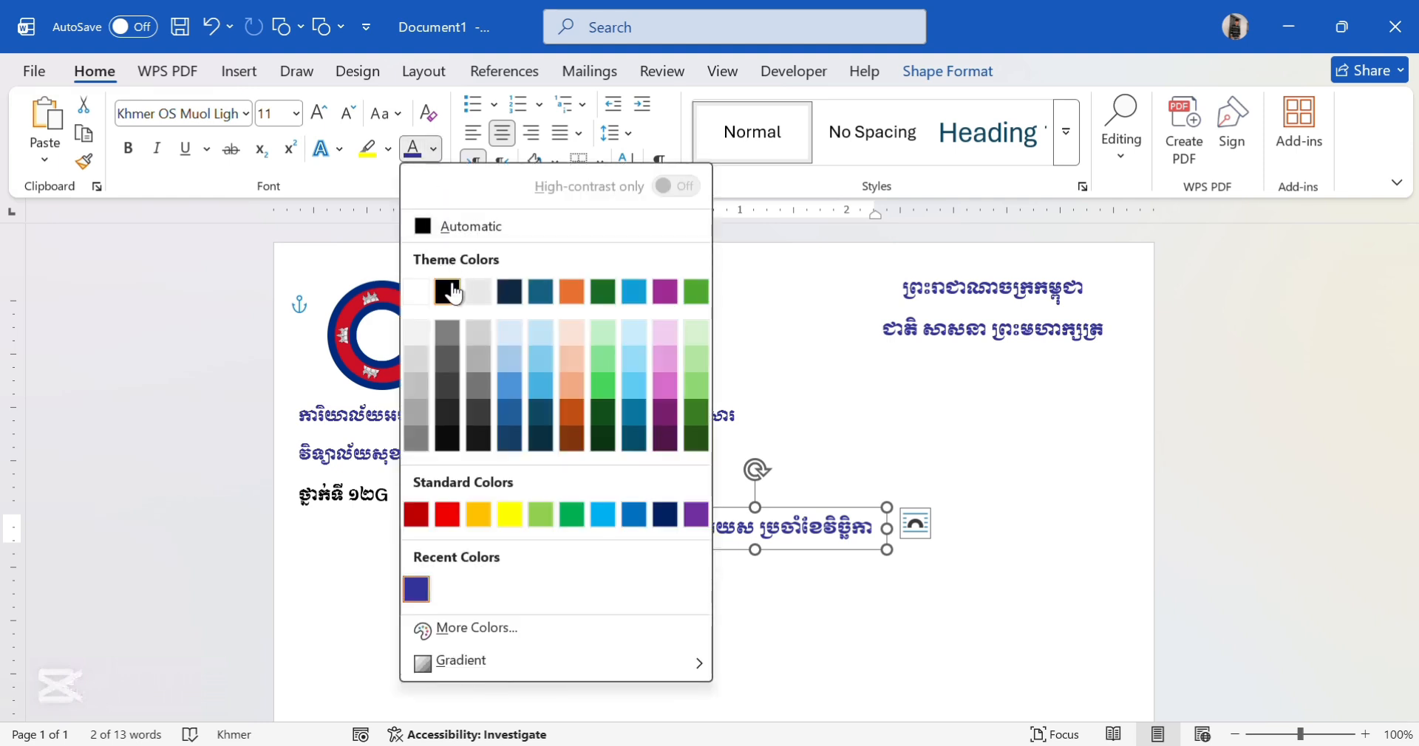
{"action": "left_click", "coordinate": [448, 515]}
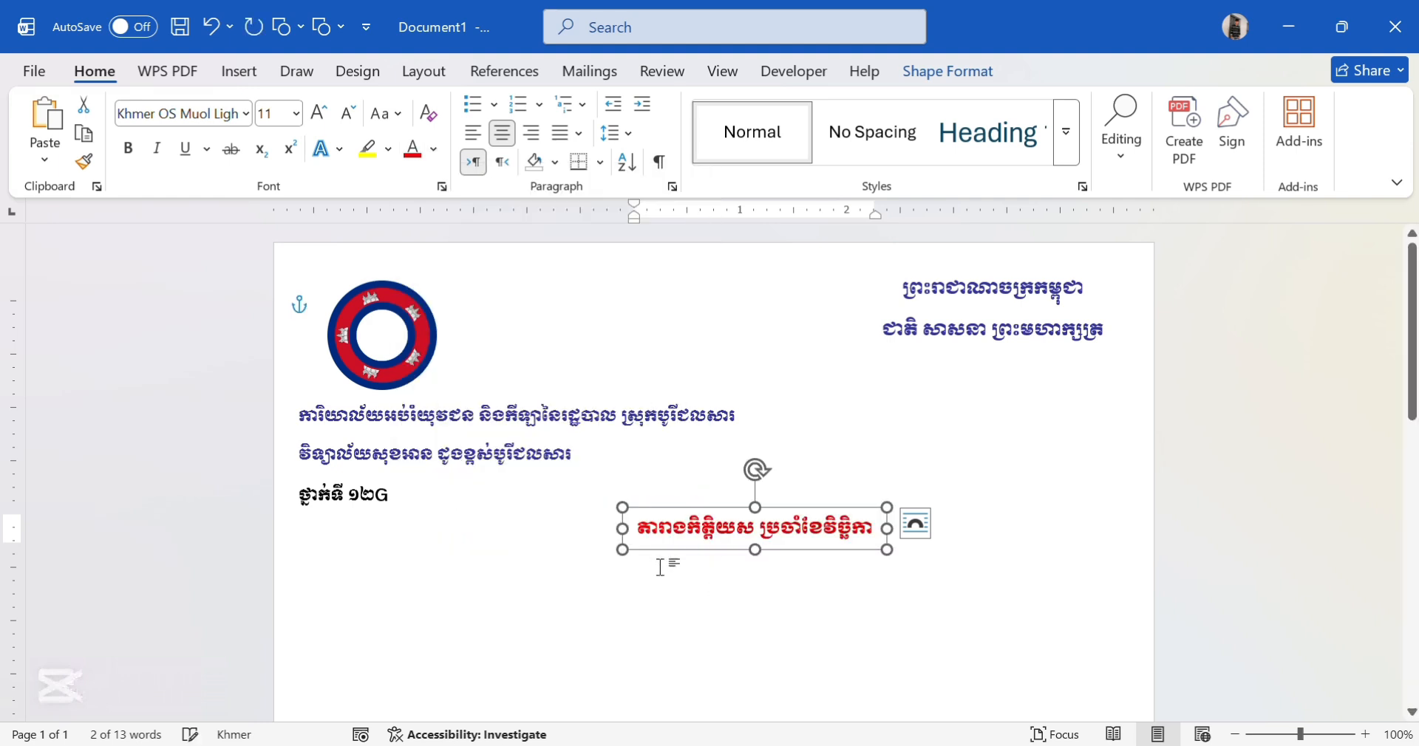
{"action": "left_click", "coordinate": [388, 149]}
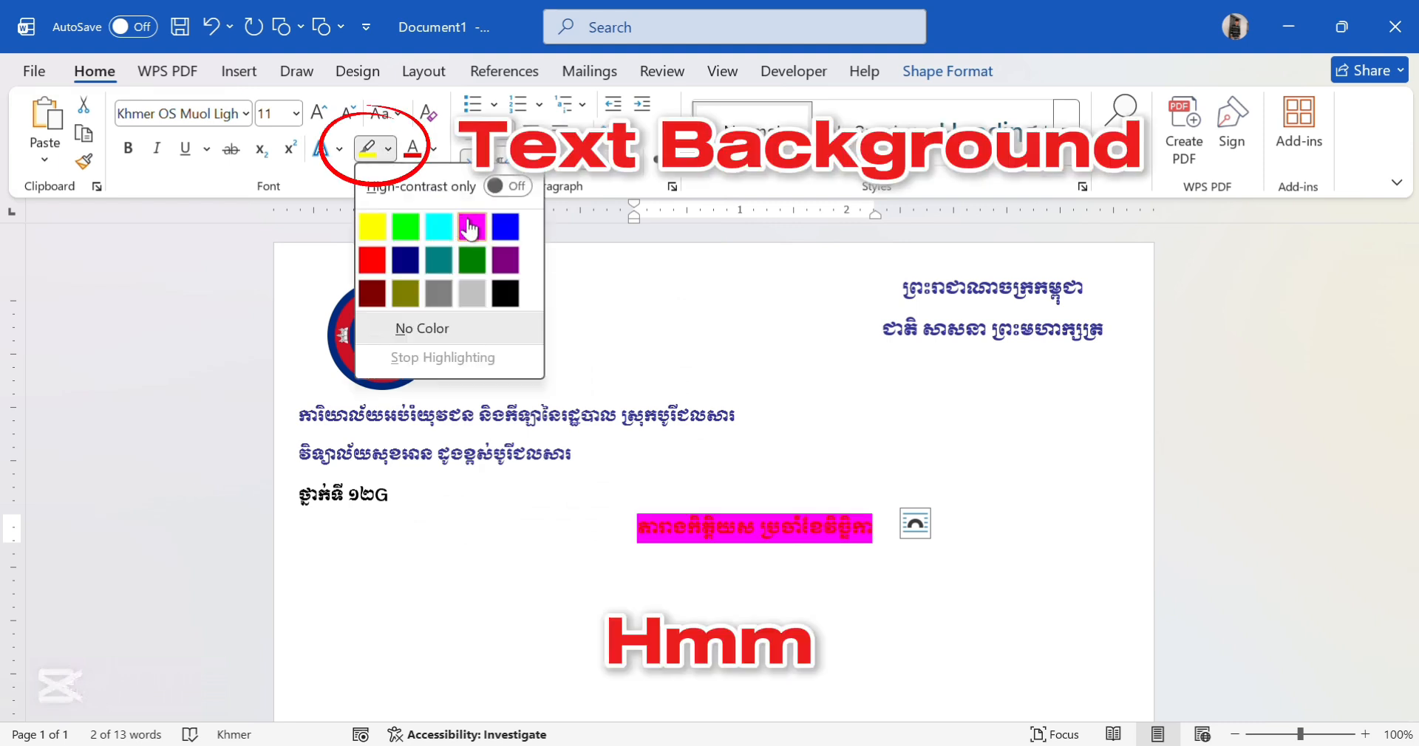
{"action": "left_click", "coordinate": [474, 295]}
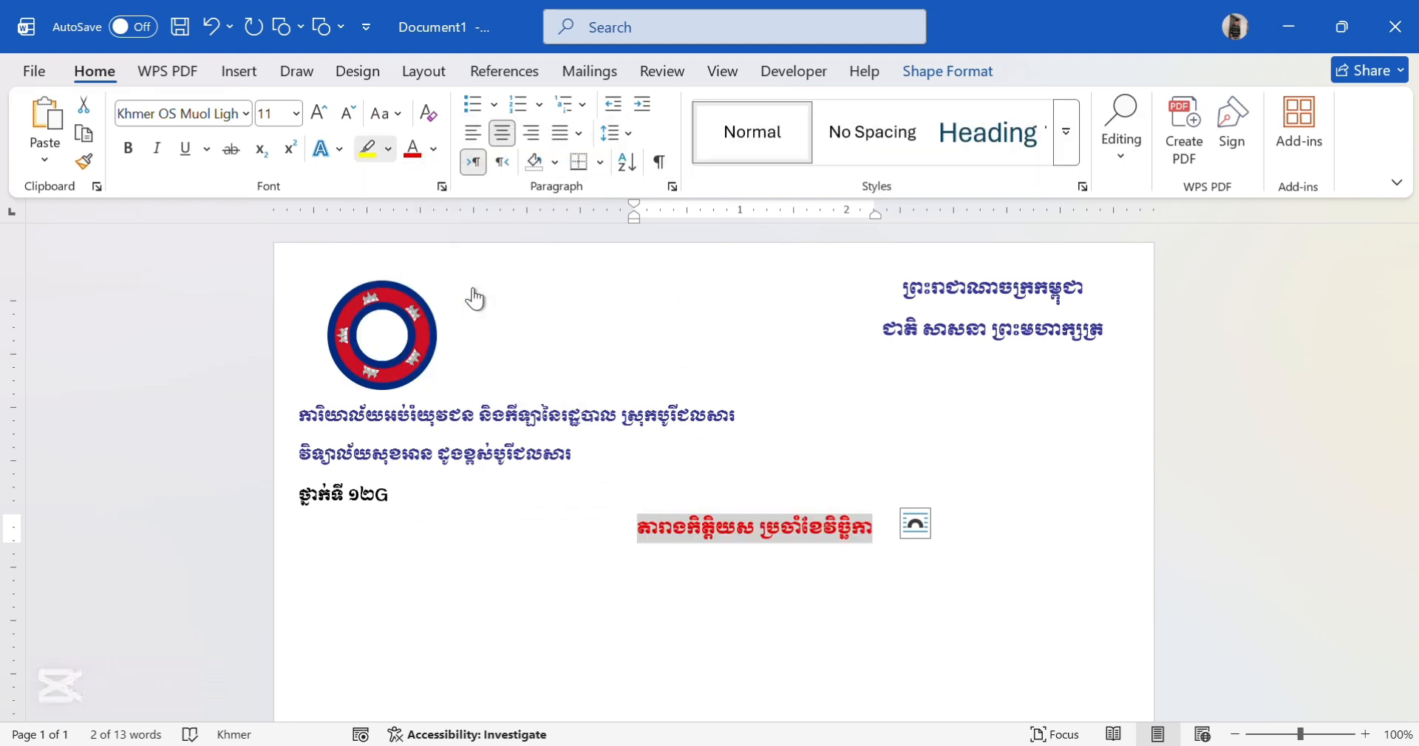
Step: Enlarge the highlighted title's text box and increase the title's font size to 12
{"action": "scroll", "coordinate": [752, 574], "scroll_direction": "down", "scroll_amount": 1}
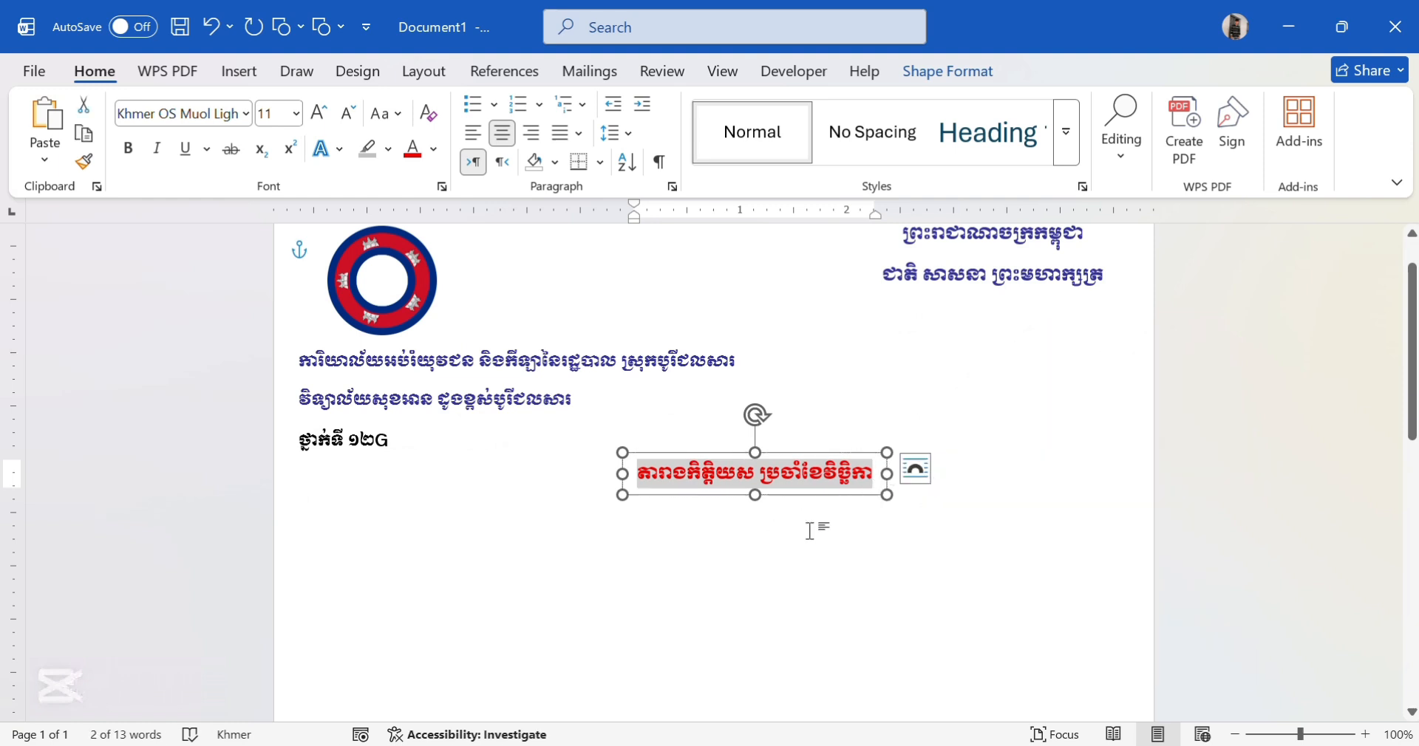
{"action": "left_click", "coordinate": [810, 532]}
{"action": "scroll", "coordinate": [810, 532], "scroll_direction": "down", "scroll_amount": 1}
{"action": "left_click", "coordinate": [815, 405]}
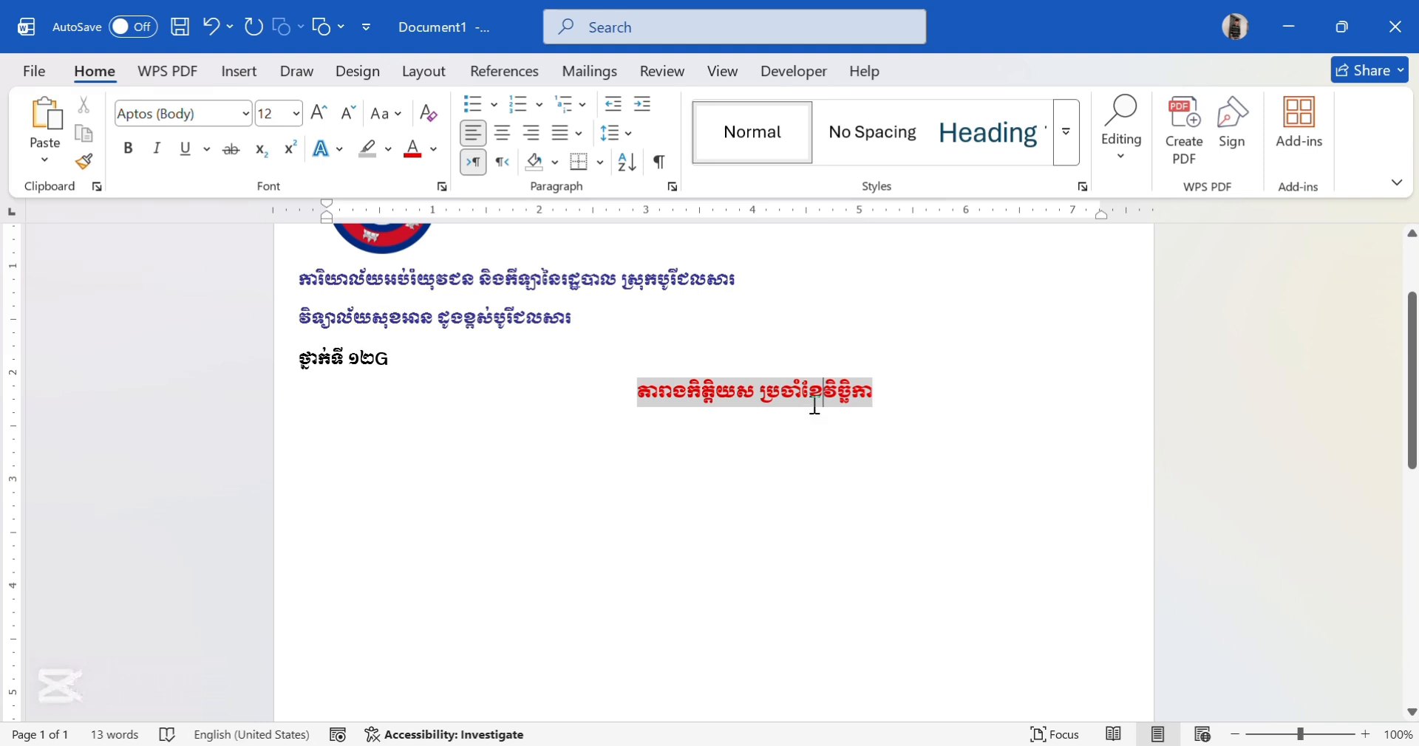
{"action": "left_click", "coordinate": [835, 415]}
{"action": "left_click_drag", "start_coordinate": [840, 421], "coordinate": [921, 416]}
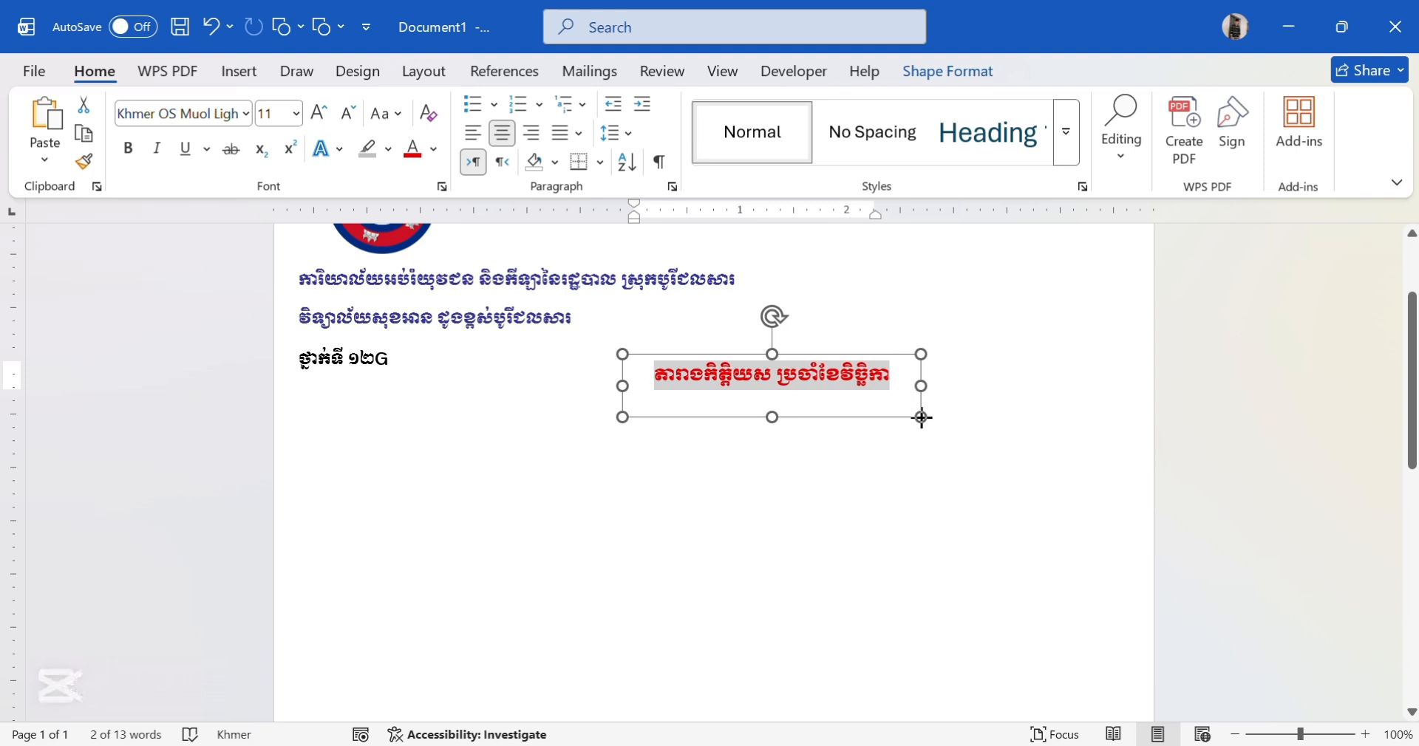
{"action": "left_click", "coordinate": [319, 121]}
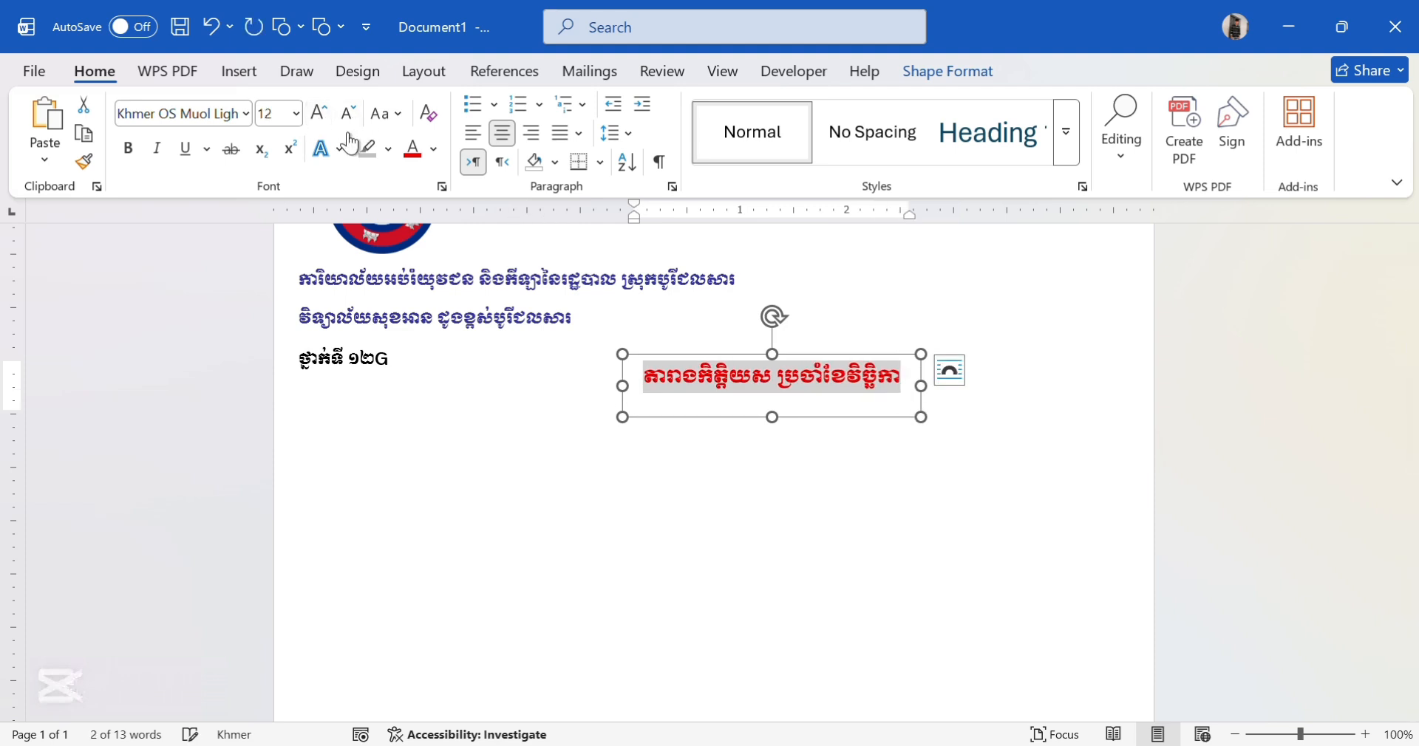
Step: Duplicate the highlighted តារាងកិត្តិយស title's text box directly below the original
{"action": "left_click", "coordinate": [843, 466]}
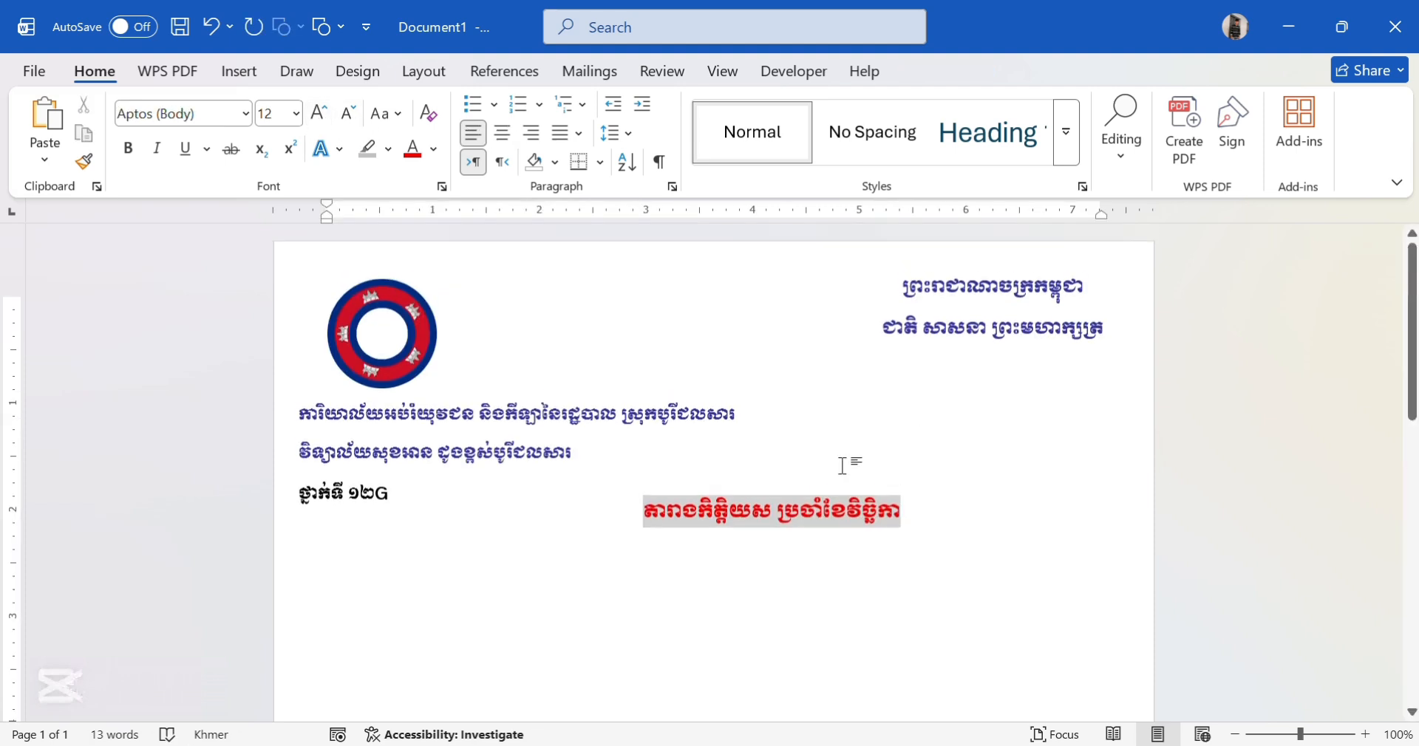
{"action": "left_click", "coordinate": [760, 527]}
{"action": "left_click_drag", "start_coordinate": [795, 558], "coordinate": [786, 640]}
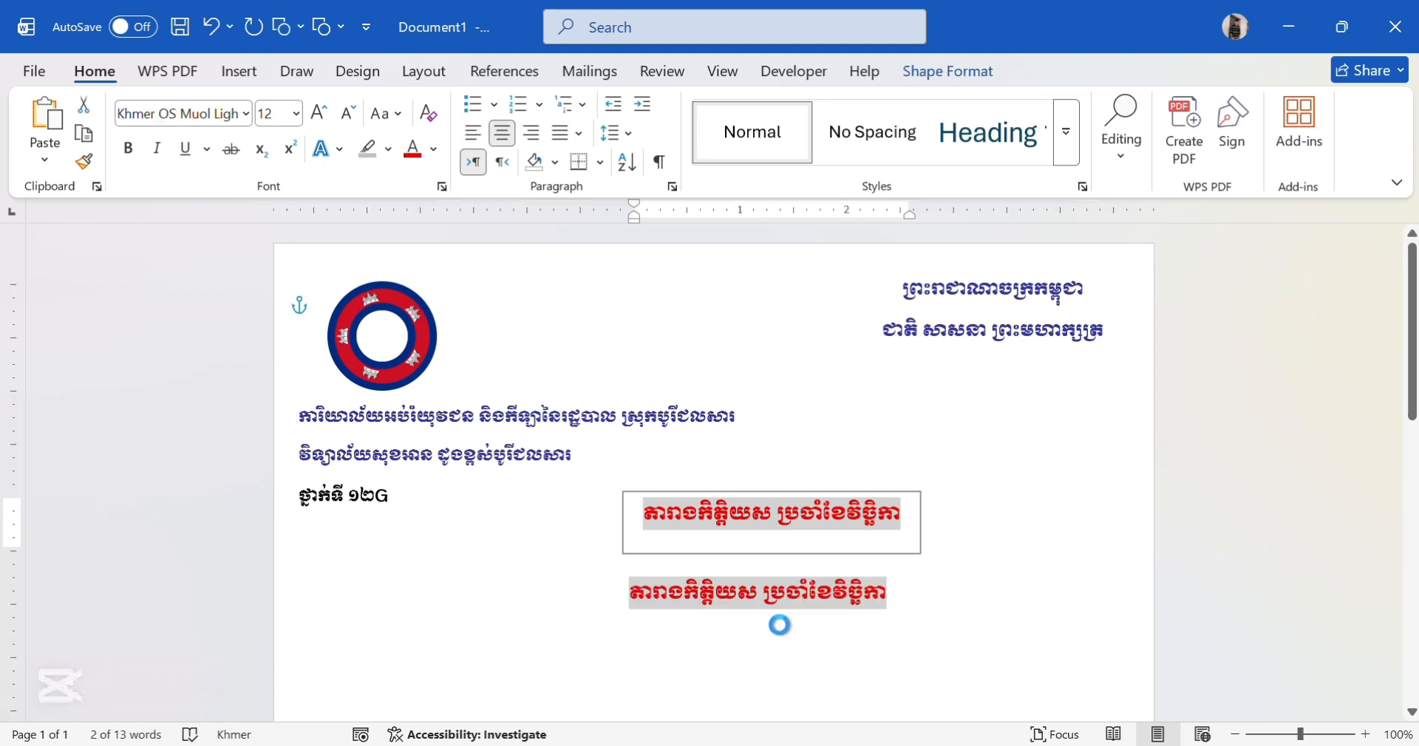
Step: Replace the duplicated title's text with ឆ្នាំសិក្សា ២០២៥-២០២៦
{"action": "triple_click", "coordinate": [776, 604]}
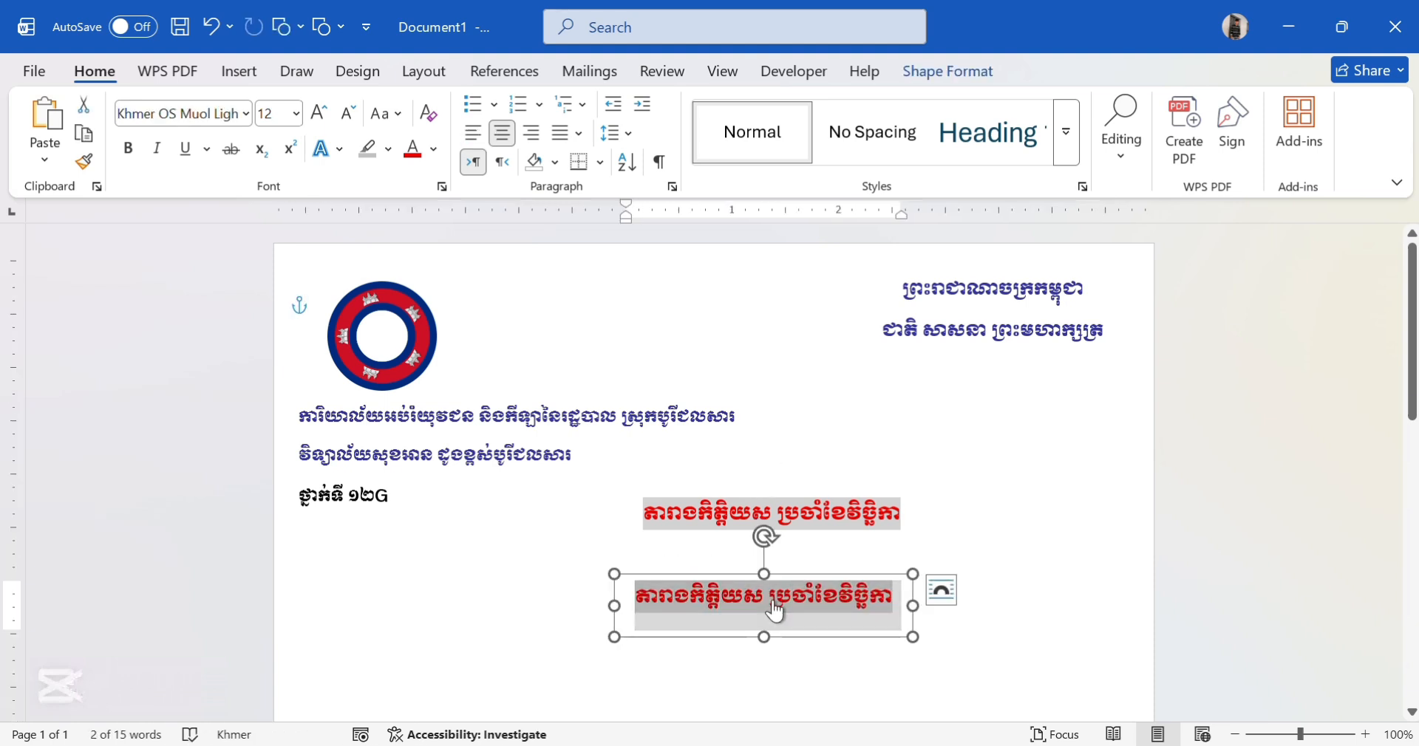
{"action": "type", "text": "ឆ្នាំសិក្"}
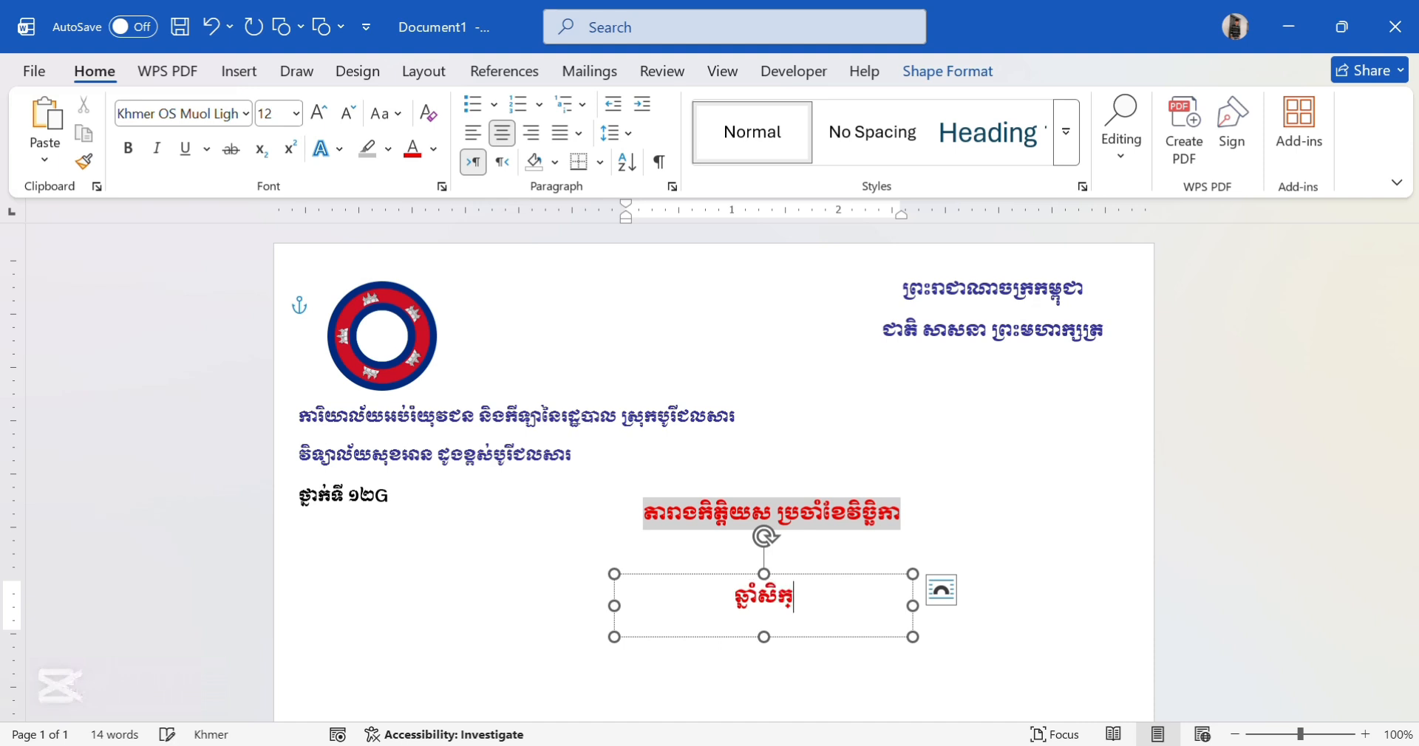
{"action": "type", "text": "សា ២០"}
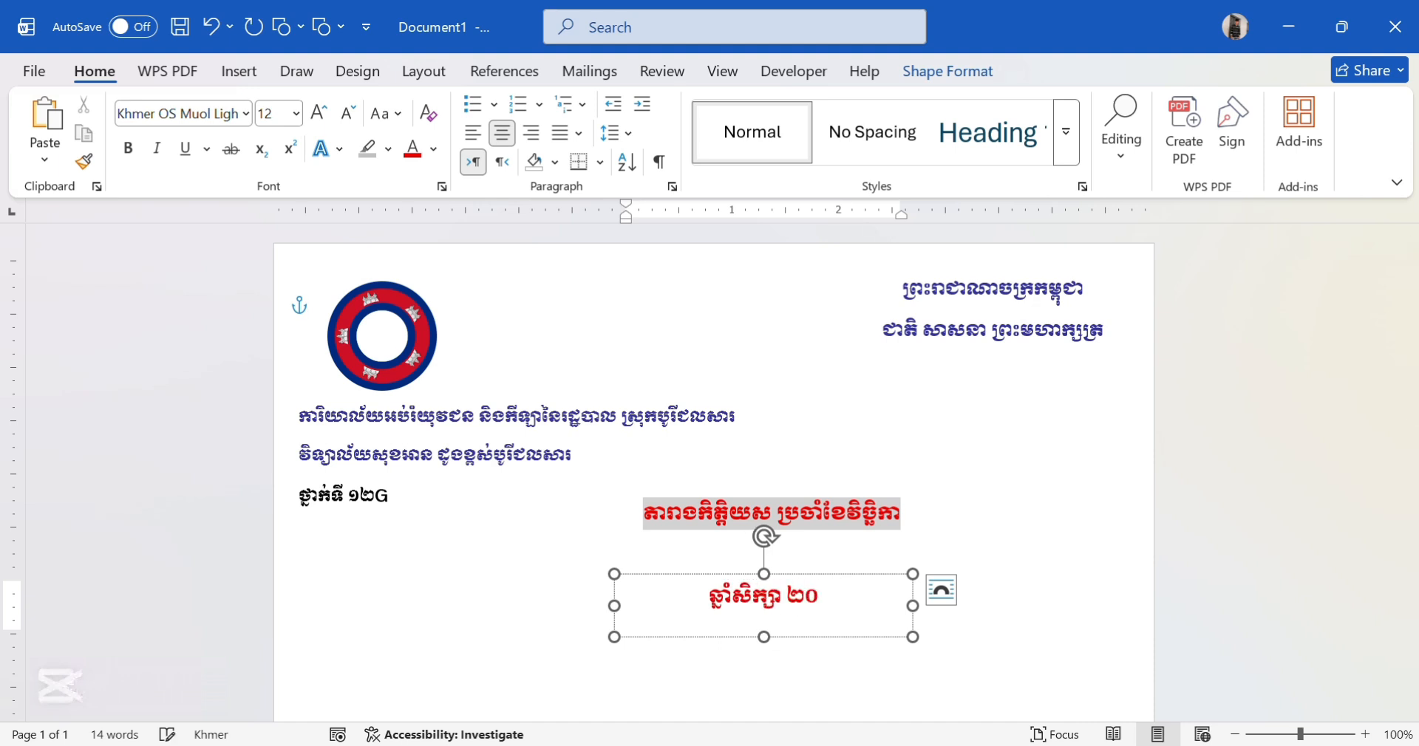
{"action": "type", "text": "២៥២០២៦"}
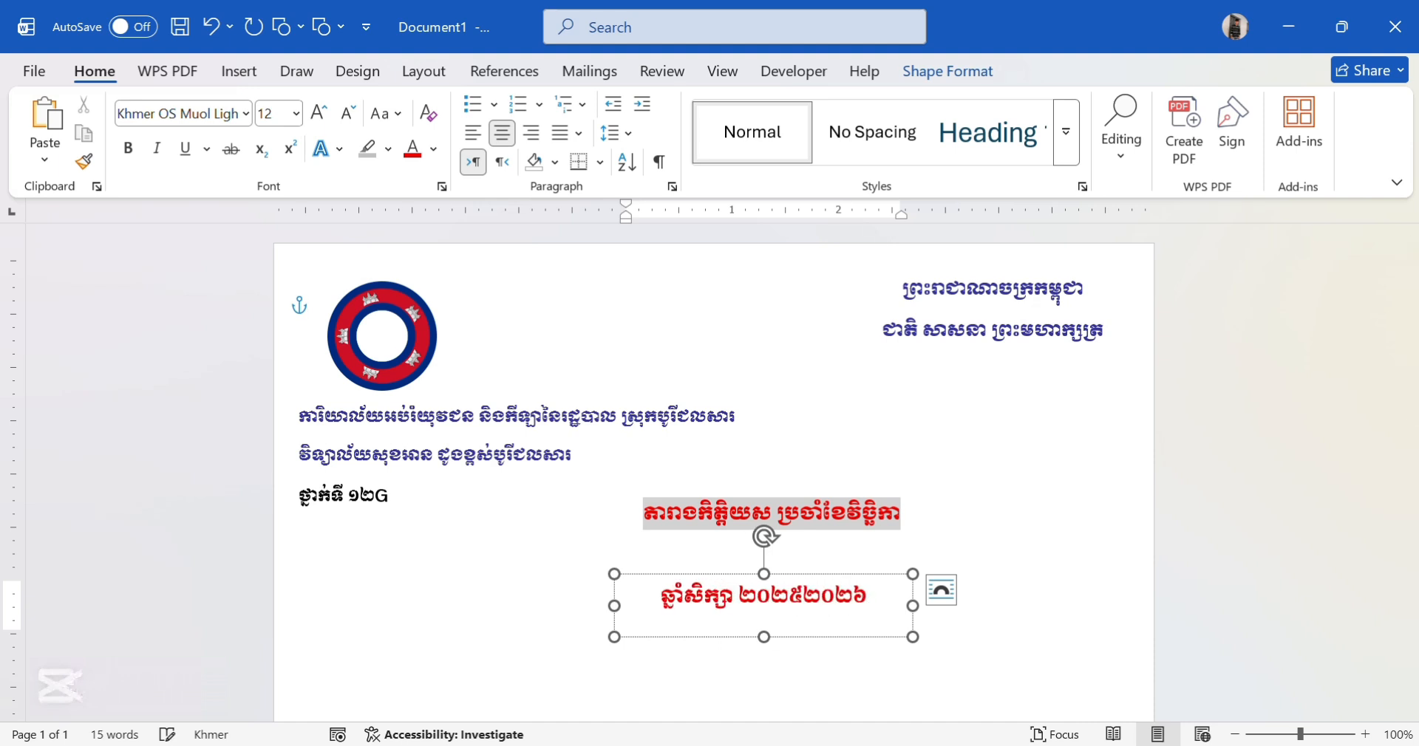
{"action": "key", "text": "alt+shift"}
{"action": "key", "text": "alt+shift"}
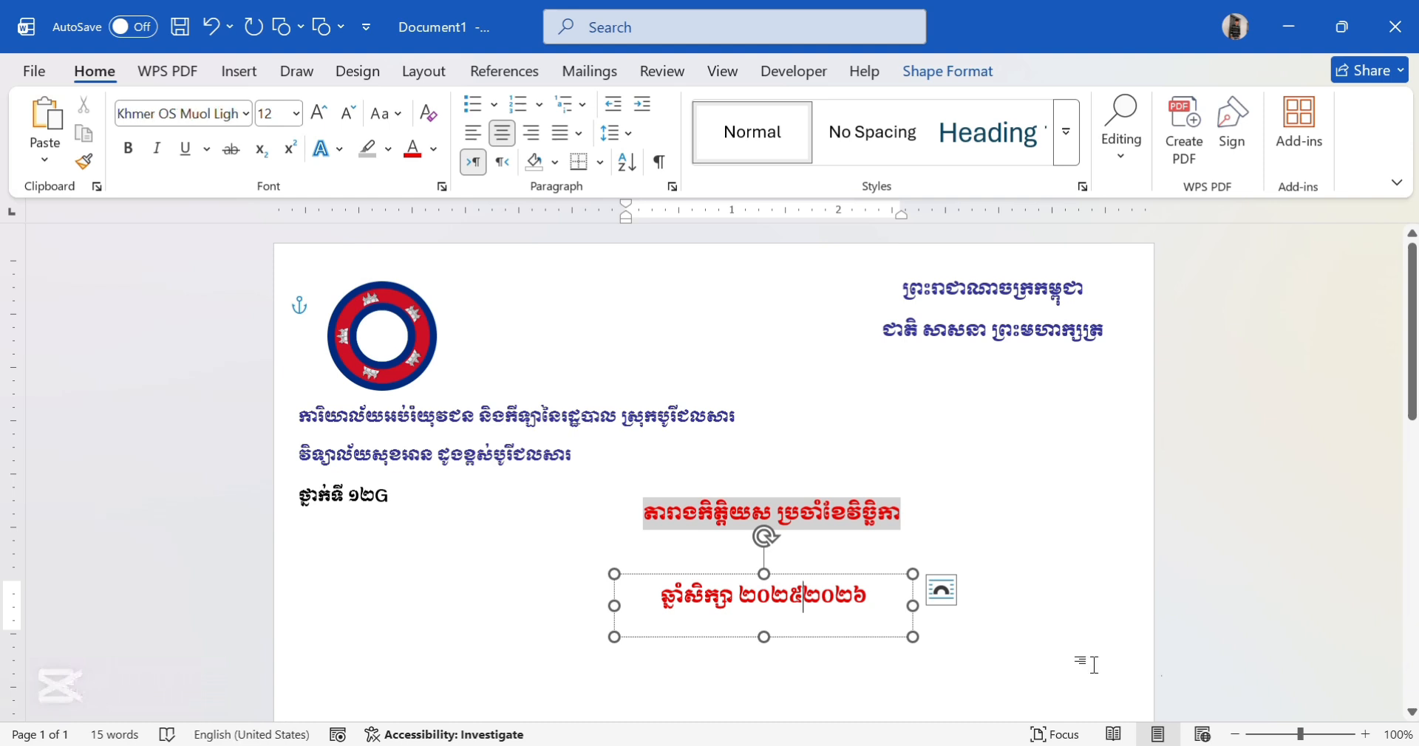
{"action": "type", "text": "-"}
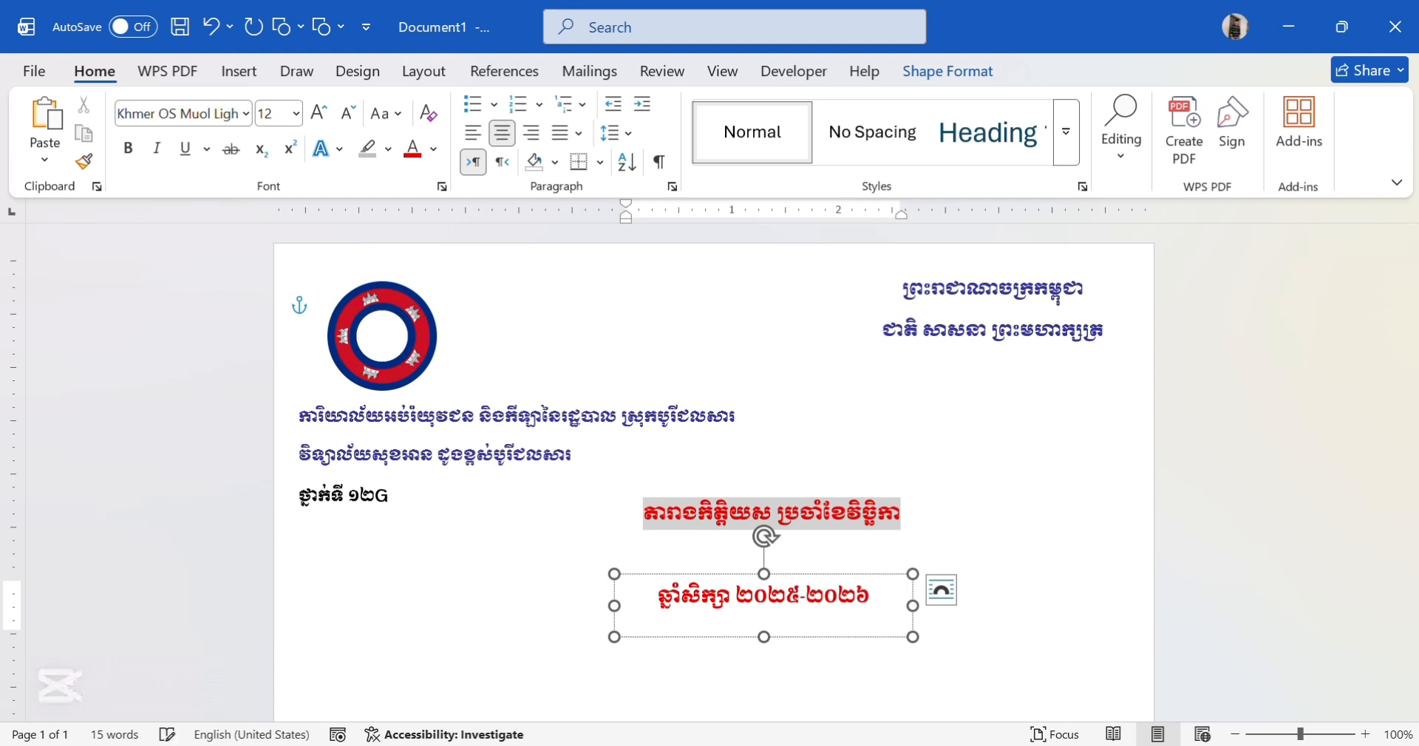
Step: Set the ឆ្នាំសិក្សា line's font size to 11 and color it with the recently used indigo
{"action": "left_click", "coordinate": [846, 637]}
{"action": "key", "text": "ctrl+bracketleft"}
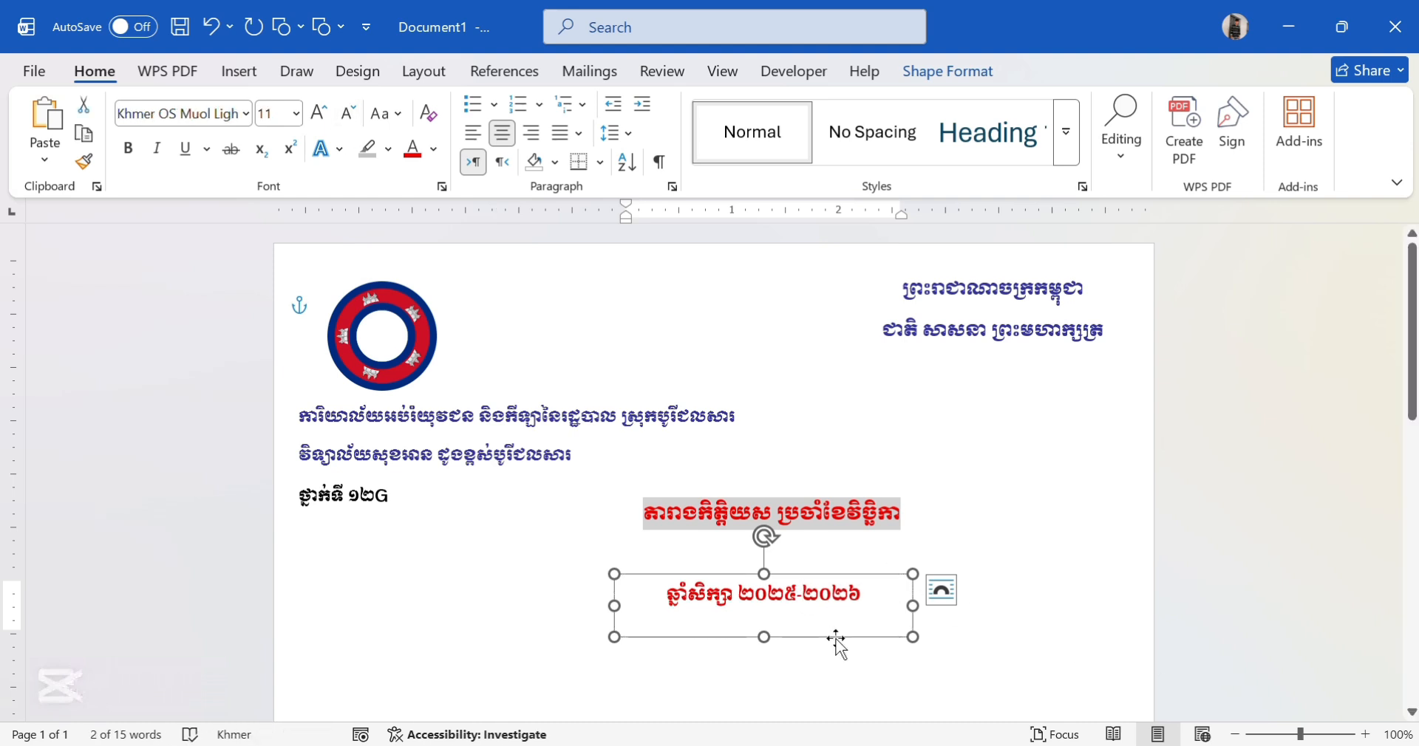
{"action": "left_click", "coordinate": [434, 150]}
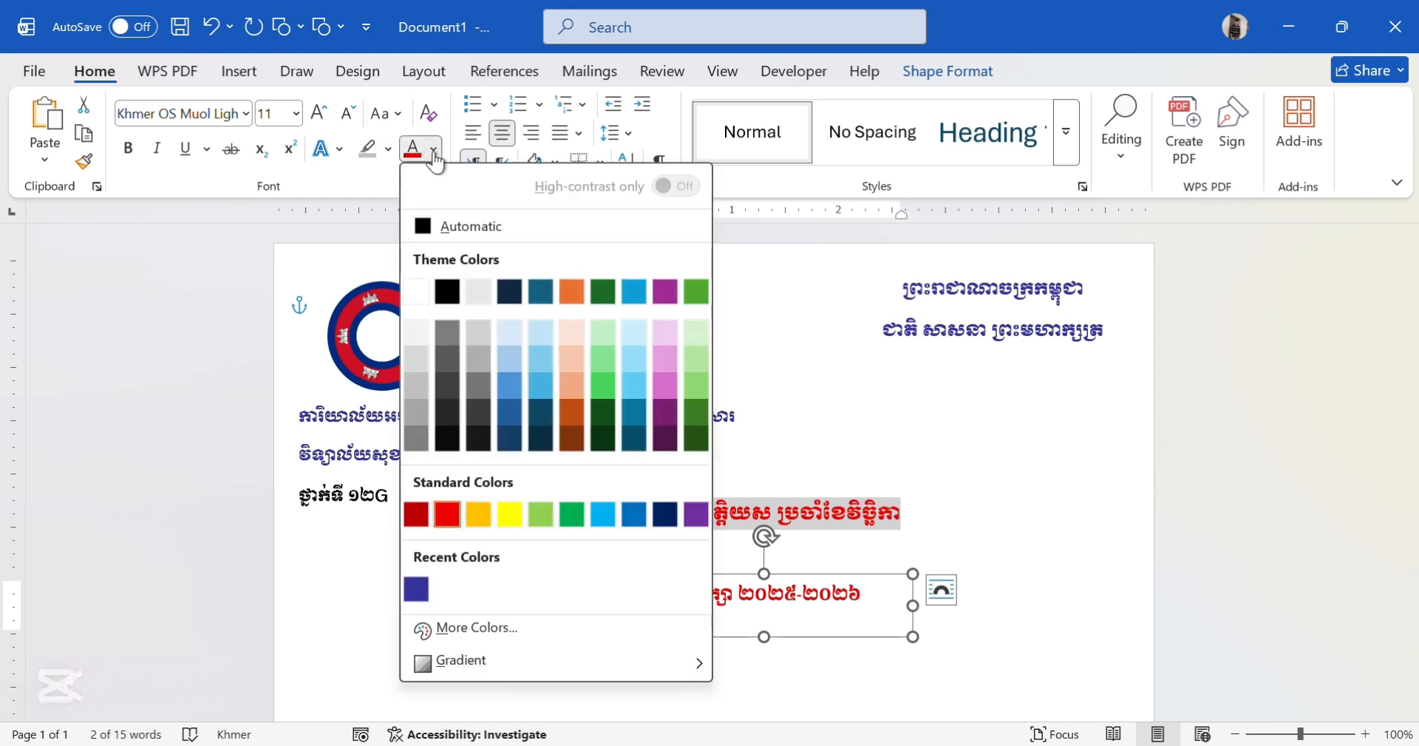
{"action": "left_click", "coordinate": [418, 590]}
Step: Move the ឆ្នាំសិក្សា text box up so it sits just beneath the highlighted title
{"action": "scroll", "coordinate": [729, 635], "scroll_direction": "down", "scroll_amount": 1}
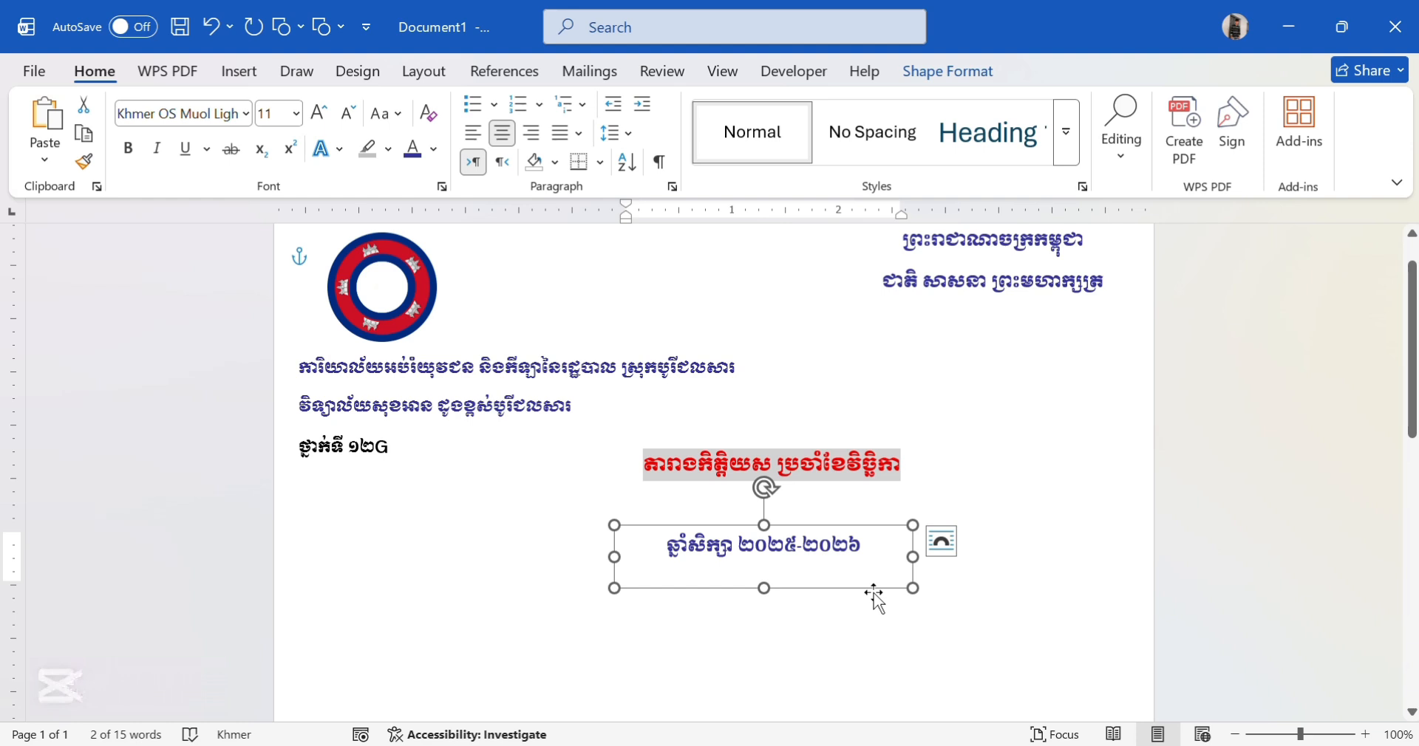
{"action": "left_click_drag", "start_coordinate": [874, 591], "coordinate": [873, 554]}
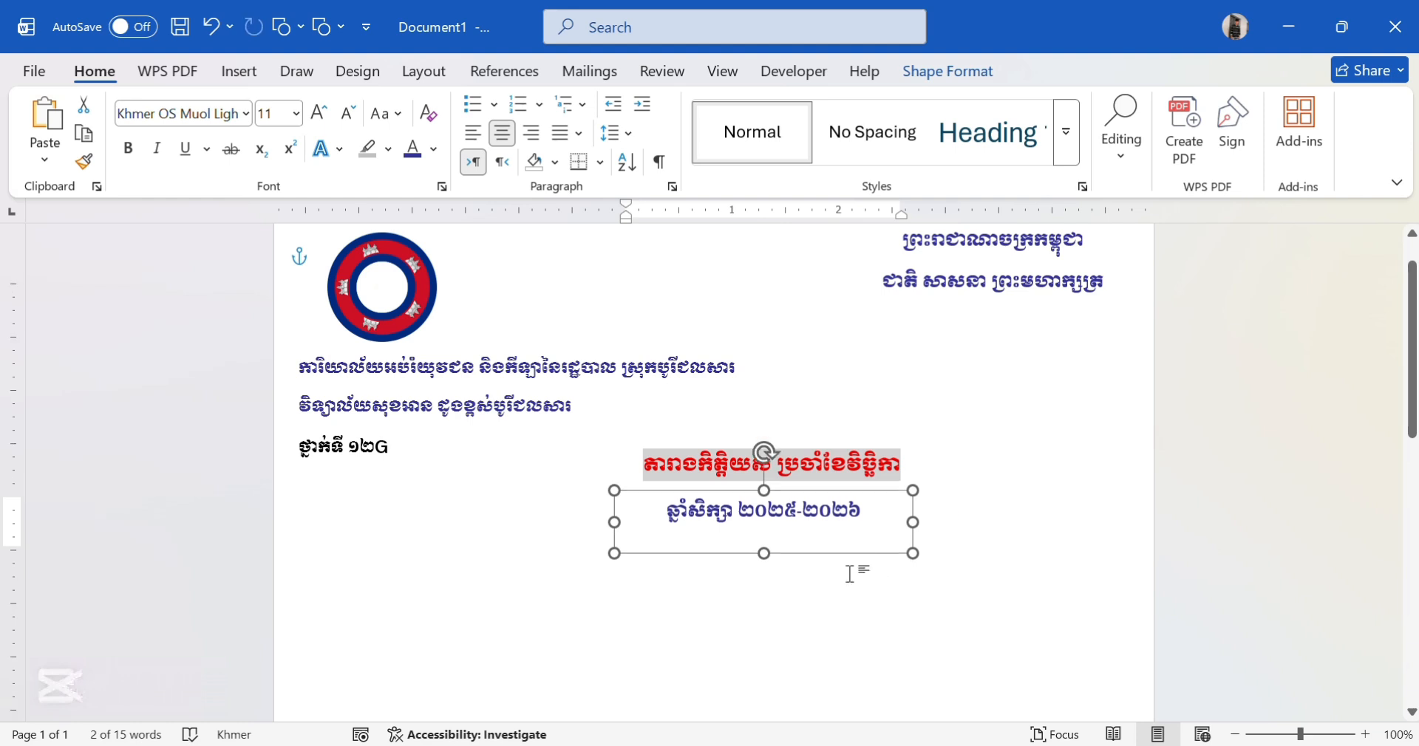
{"action": "left_click", "coordinate": [850, 575]}
{"action": "scroll", "coordinate": [850, 574], "scroll_direction": "down", "scroll_amount": 1}
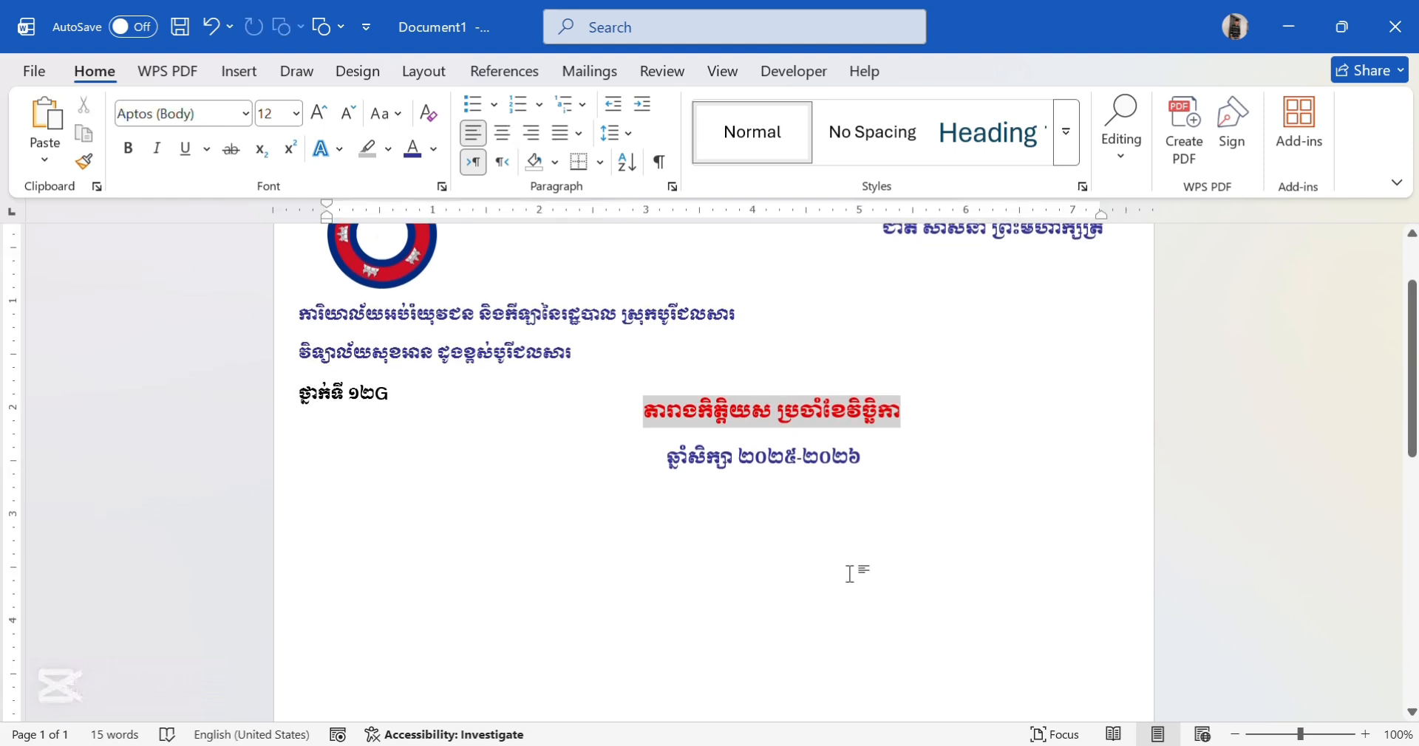
{"action": "scroll", "coordinate": [850, 575], "scroll_direction": "up", "scroll_amount": 2}
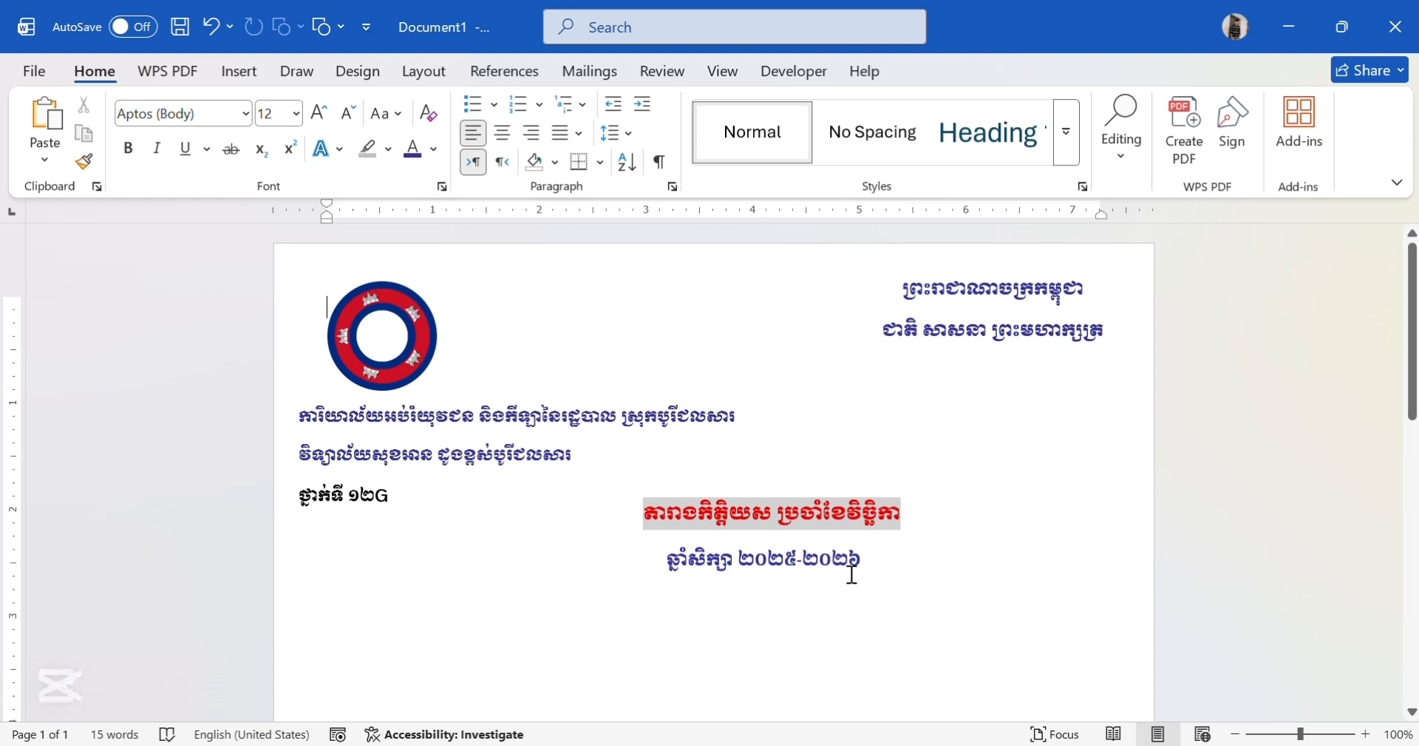
{"action": "left_click", "coordinate": [589, 42]}
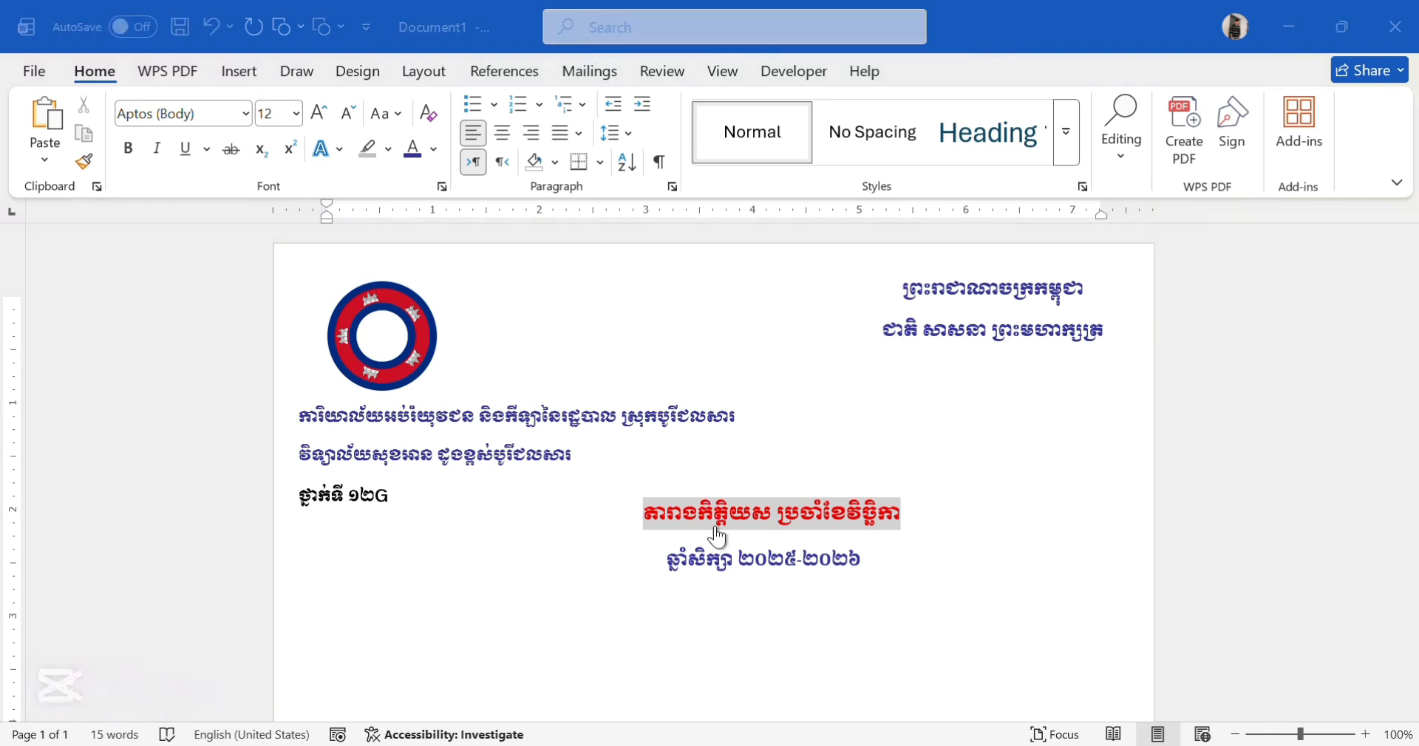
{"action": "left_click", "coordinate": [713, 621]}
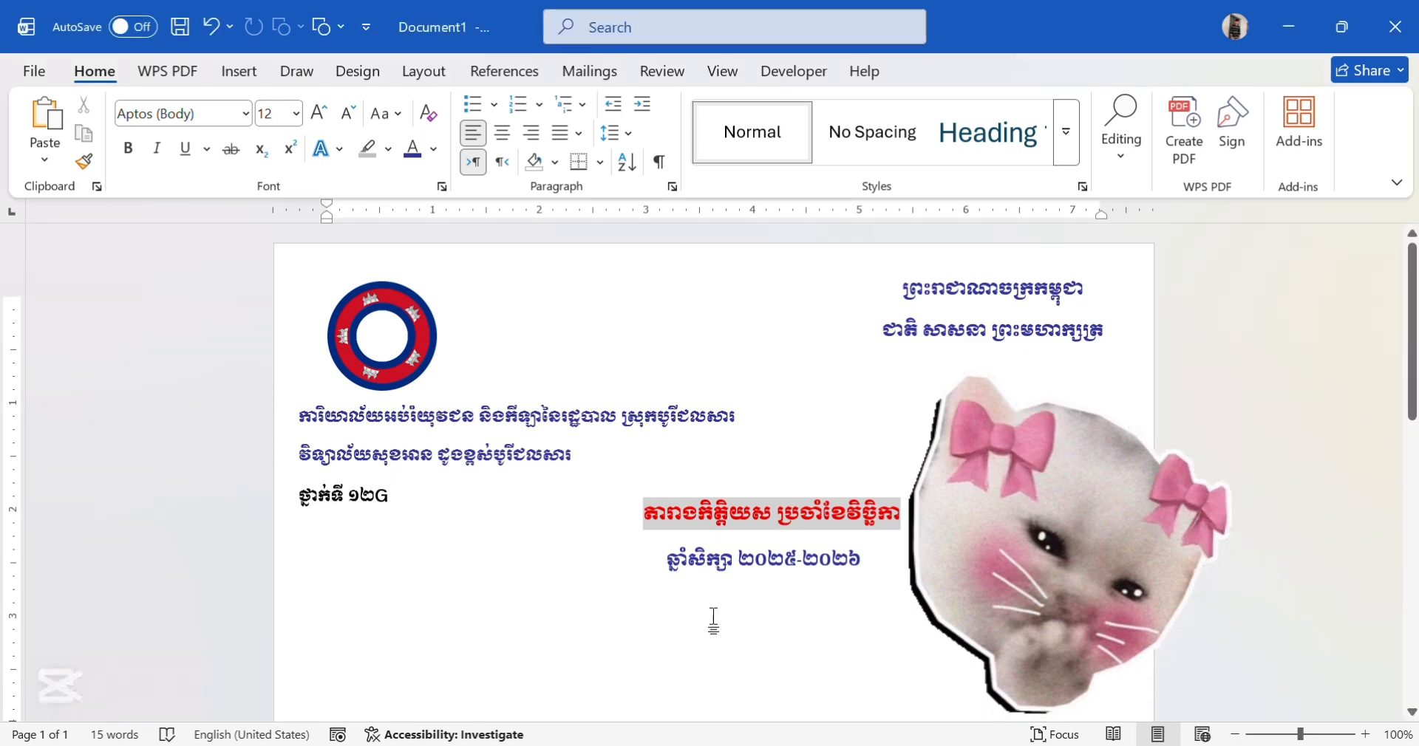
Step: Insert the picture Border_Style_01.png from the kbach khmer folder on this computer
{"action": "scroll", "coordinate": [713, 621], "scroll_direction": "down", "scroll_amount": 3}
{"action": "left_click", "coordinate": [235, 70]}
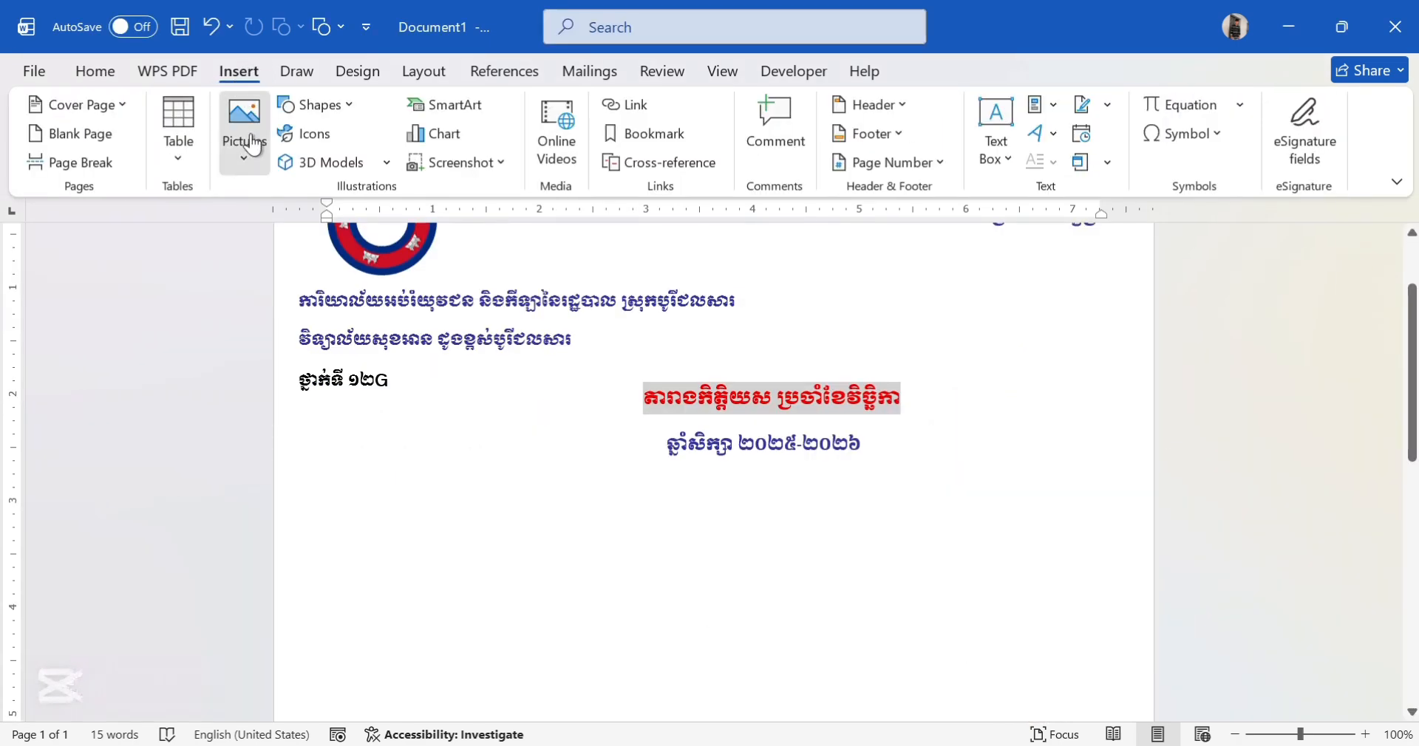
{"action": "left_click", "coordinate": [252, 145]}
{"action": "left_click", "coordinate": [288, 241]}
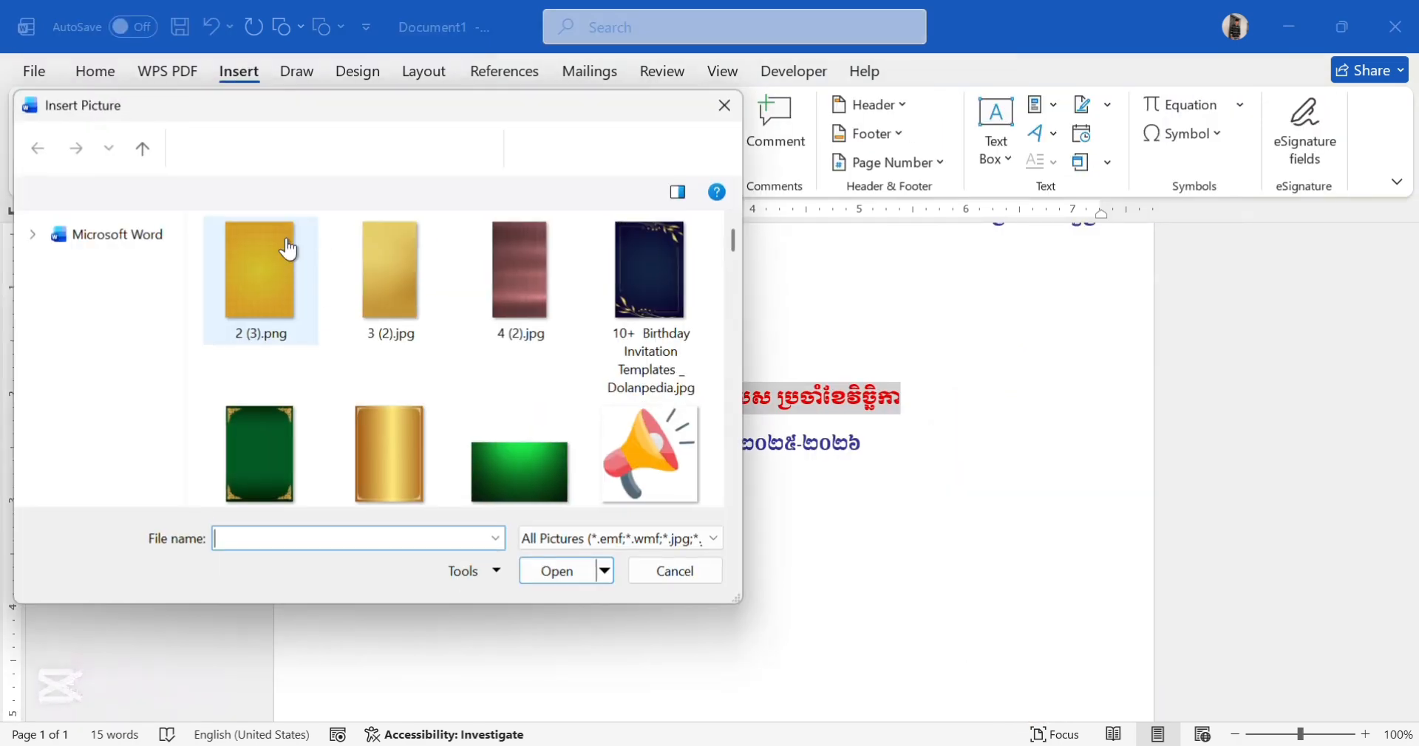
{"action": "scroll", "coordinate": [329, 355], "scroll_direction": "down", "scroll_amount": 2}
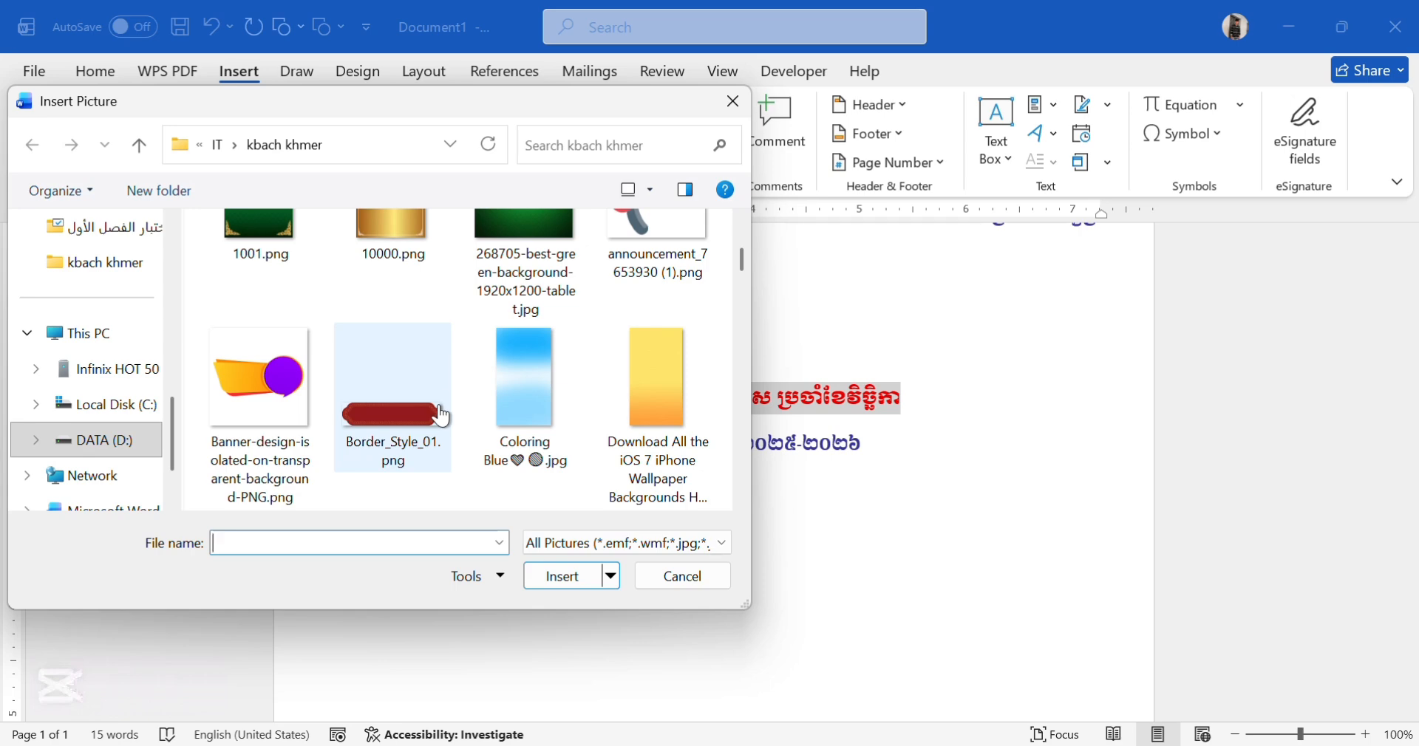
{"action": "left_click", "coordinate": [442, 416]}
{"action": "left_click", "coordinate": [573, 578]}
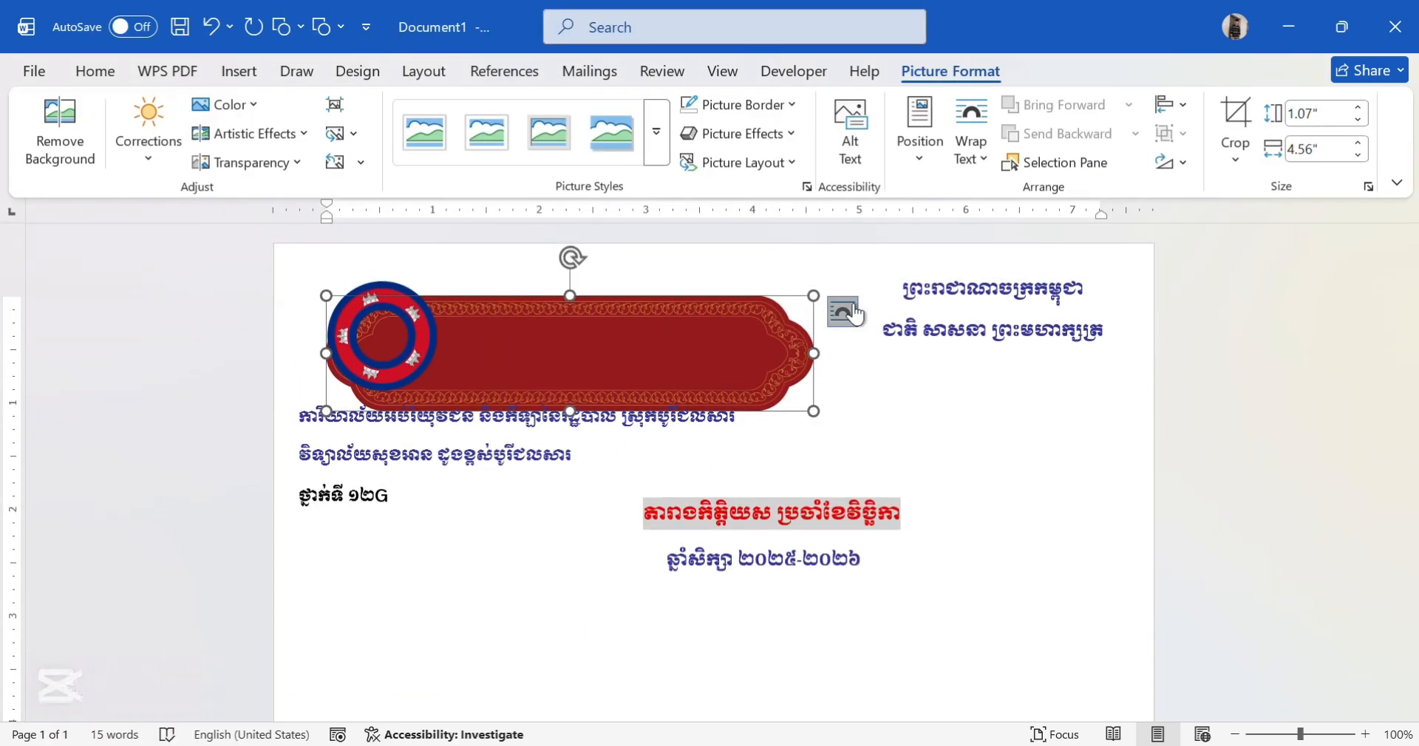
Step: Set the red banner picture to float in front of the text and move it below the school details
{"action": "left_click", "coordinate": [851, 311]}
{"action": "left_click", "coordinate": [1001, 509]}
{"action": "left_click_drag", "start_coordinate": [739, 384], "coordinate": [732, 624]}
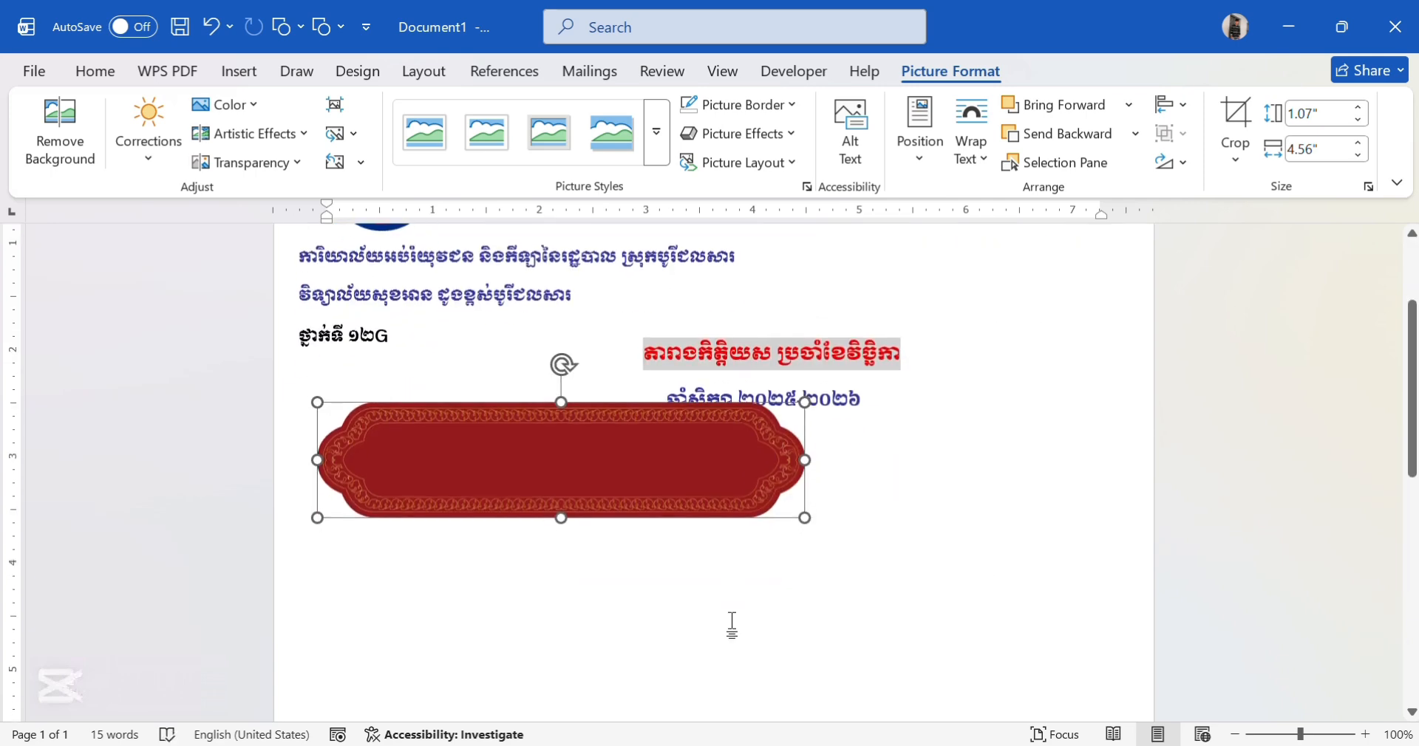
Step: Shrink the red banner to about 0.62" by 2.64" and place it roughly centered, well below the ឆ្នាំសិក្សា line
{"action": "left_click_drag", "start_coordinate": [316, 399], "coordinate": [526, 451]}
{"action": "left_click_drag", "start_coordinate": [601, 485], "coordinate": [742, 559]}
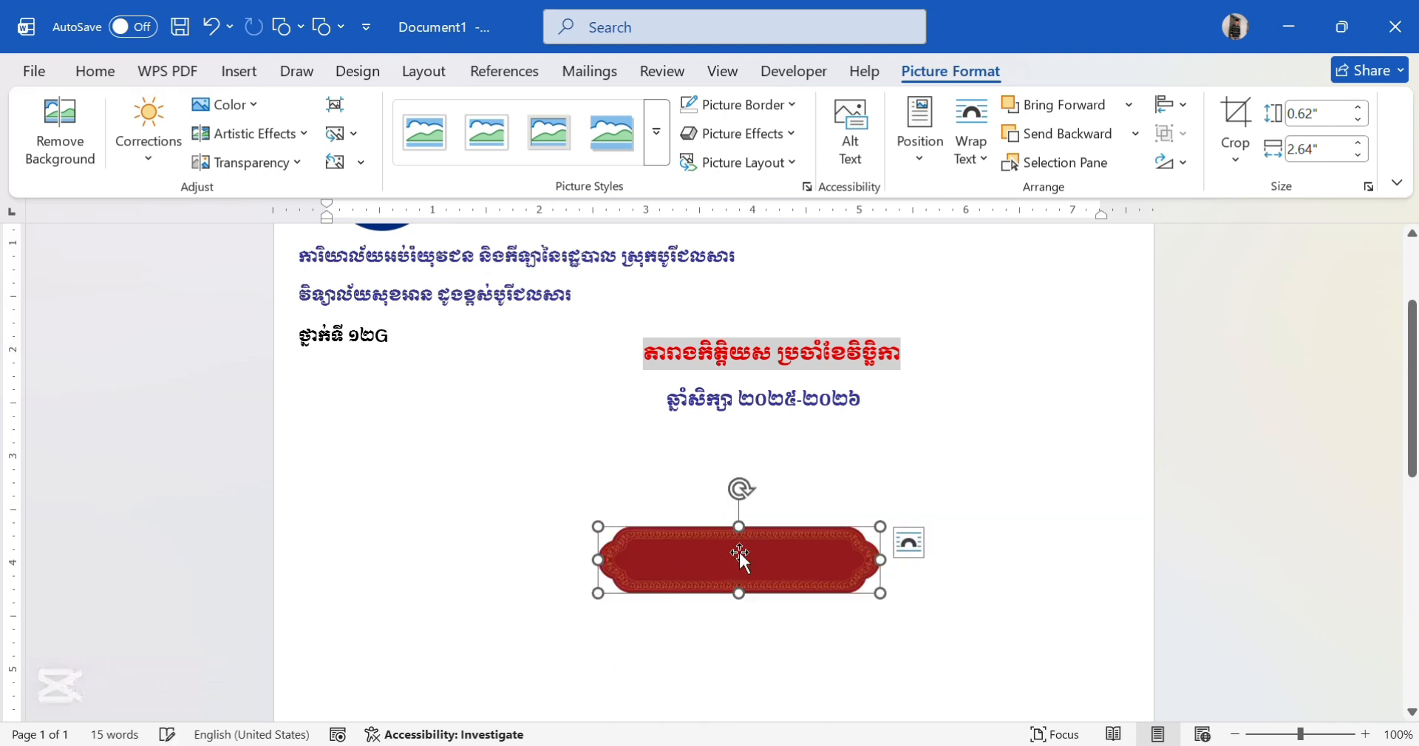
{"action": "left_click", "coordinate": [782, 499]}
{"action": "scroll", "coordinate": [585, 456], "scroll_direction": "up", "scroll_amount": 3}
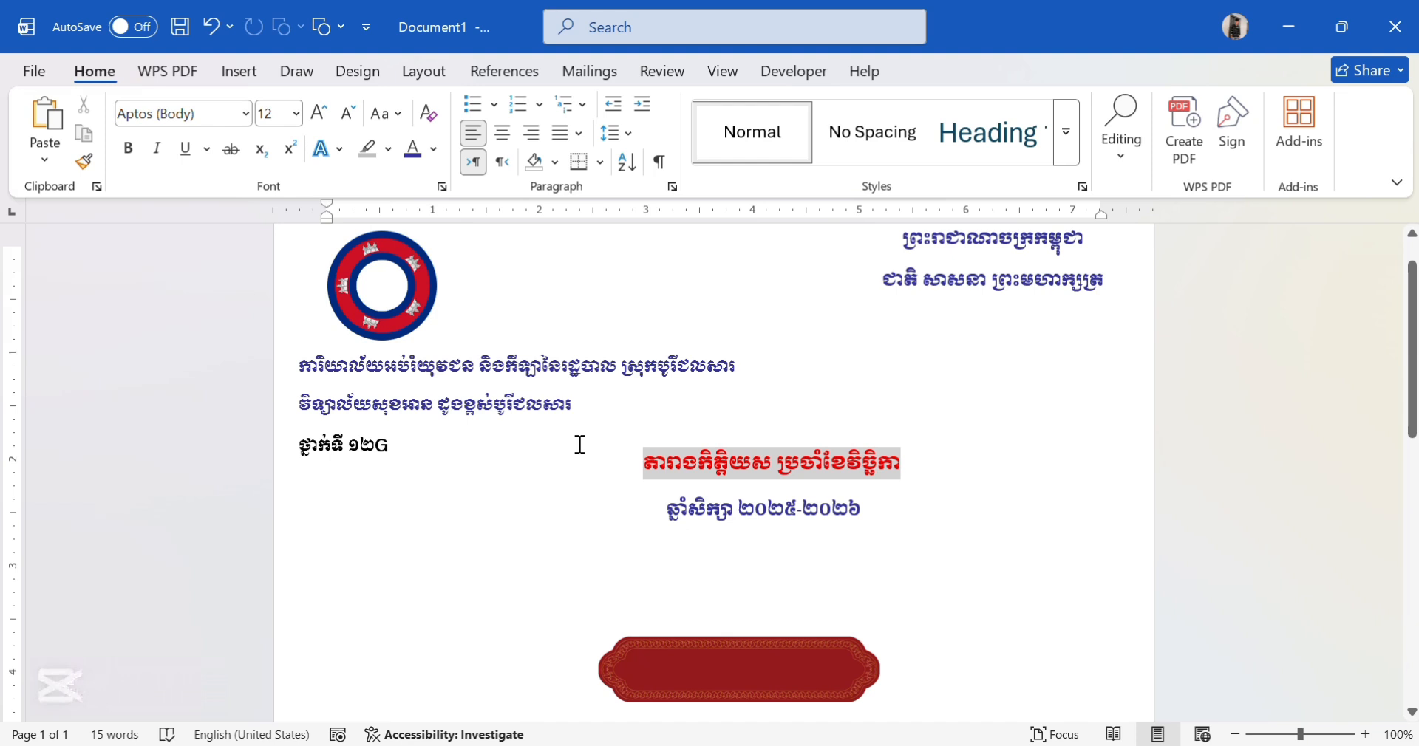
Step: Draw a decagon shape about 0.97" wide and high between the ឆ្នាំសិក្សា line and the red banner
{"action": "left_click", "coordinate": [238, 72]}
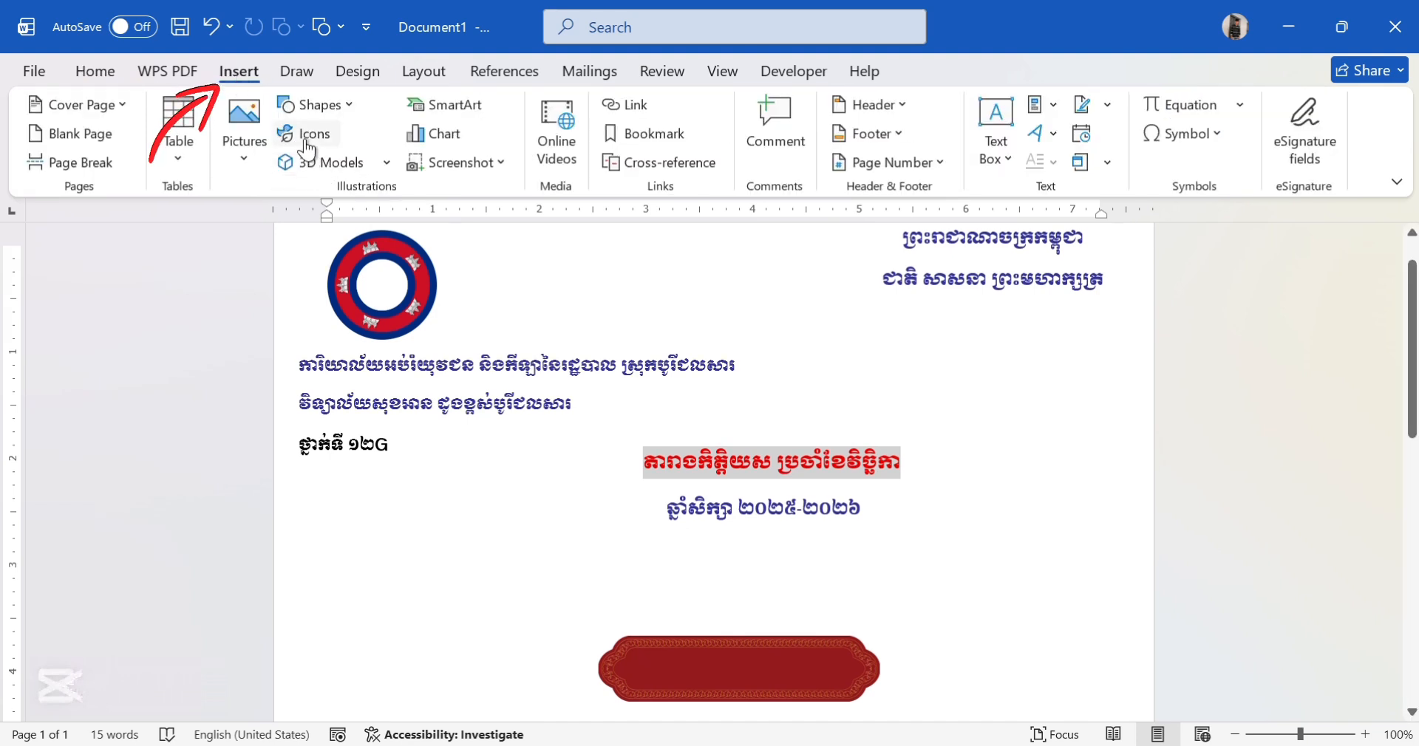
{"action": "left_click", "coordinate": [318, 105]}
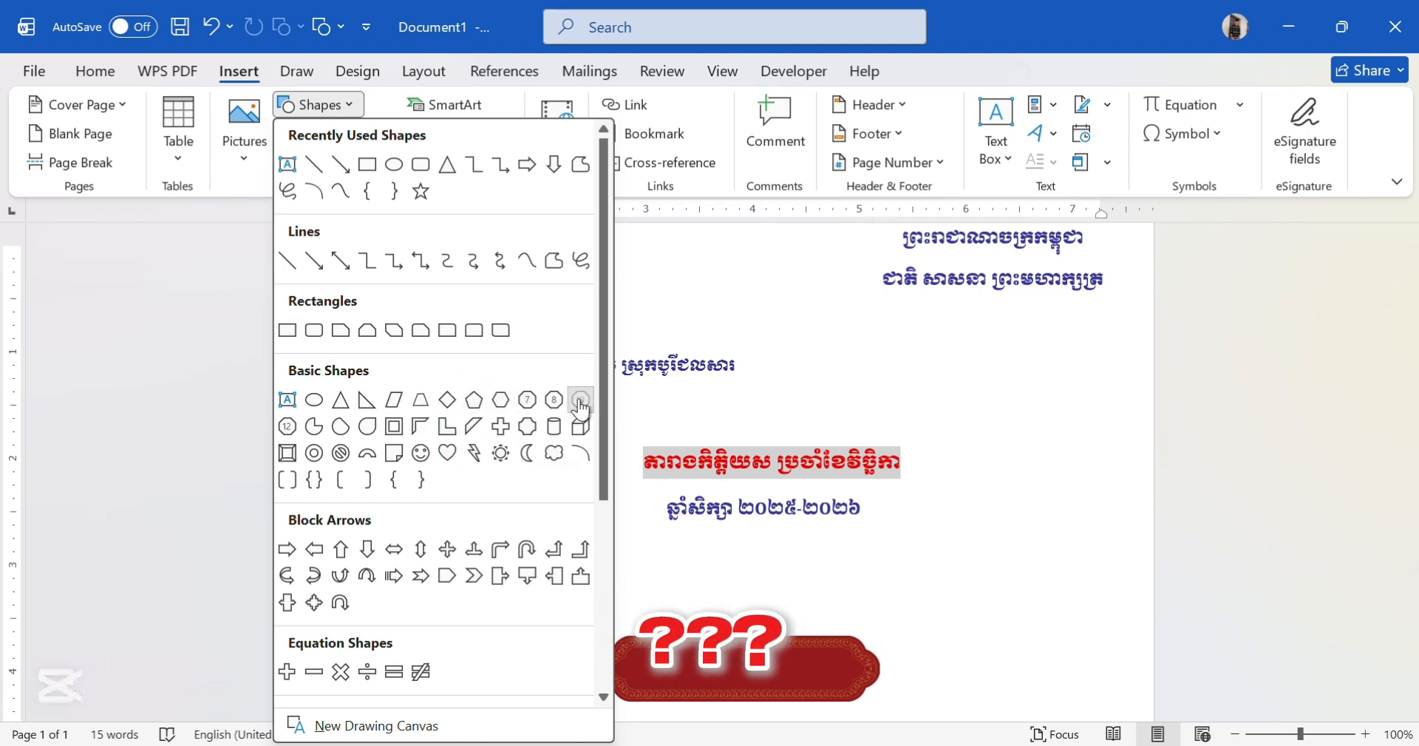
{"action": "left_click", "coordinate": [580, 403]}
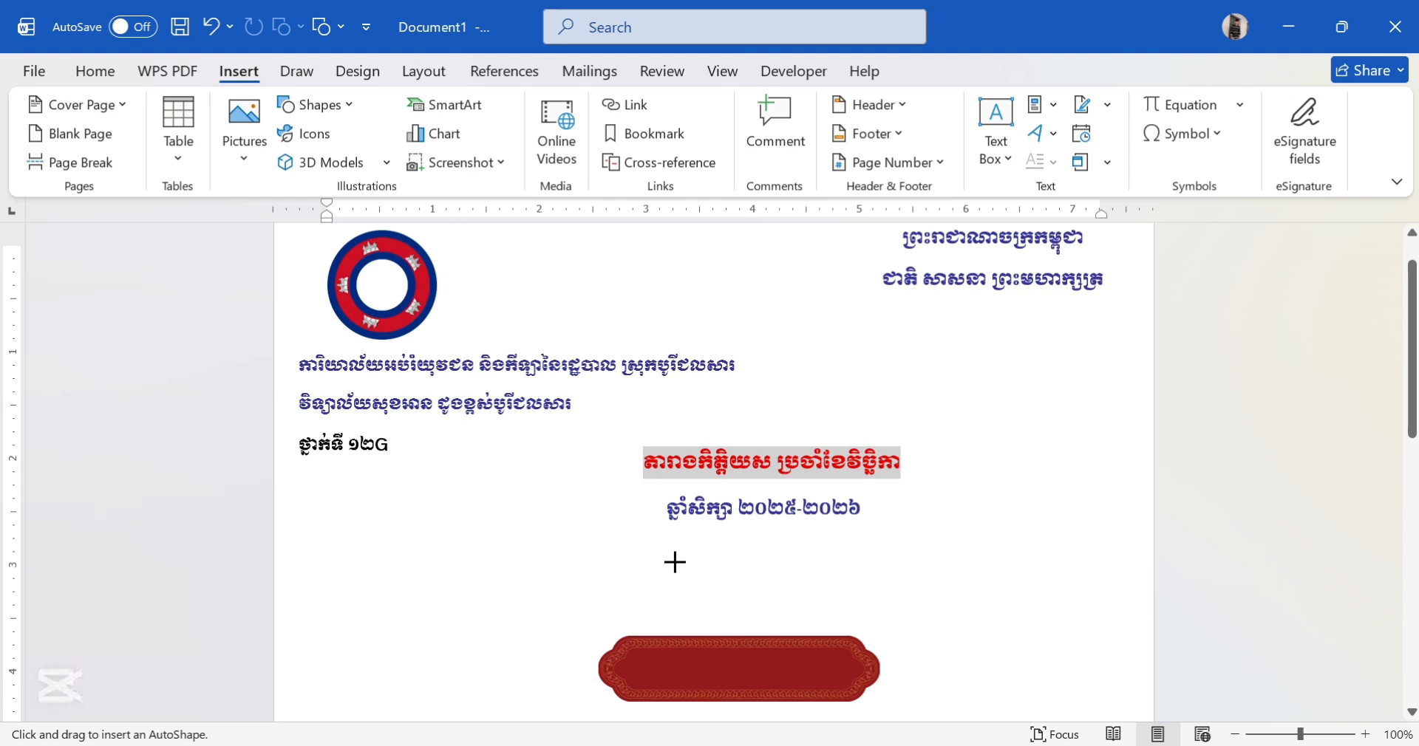
{"action": "left_click_drag", "start_coordinate": [674, 562], "coordinate": [726, 613]}
Step: Shrink the decagon to about 0.74" by 0.74" and position it directly on top of the red banner's upper edge
{"action": "scroll", "coordinate": [706, 554], "scroll_direction": "down", "scroll_amount": 2}
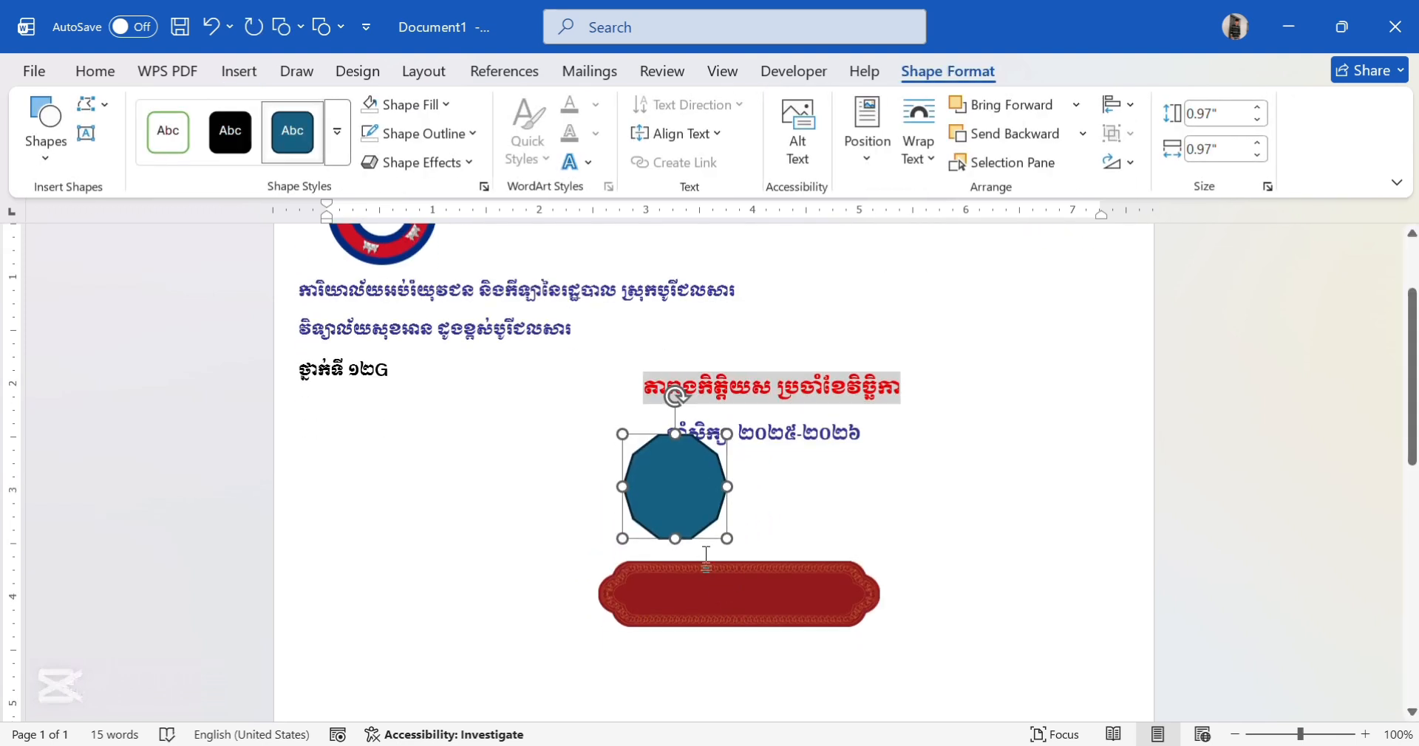
{"action": "left_click_drag", "start_coordinate": [711, 541], "coordinate": [751, 522]}
{"action": "key", "text": "ctrl+z"}
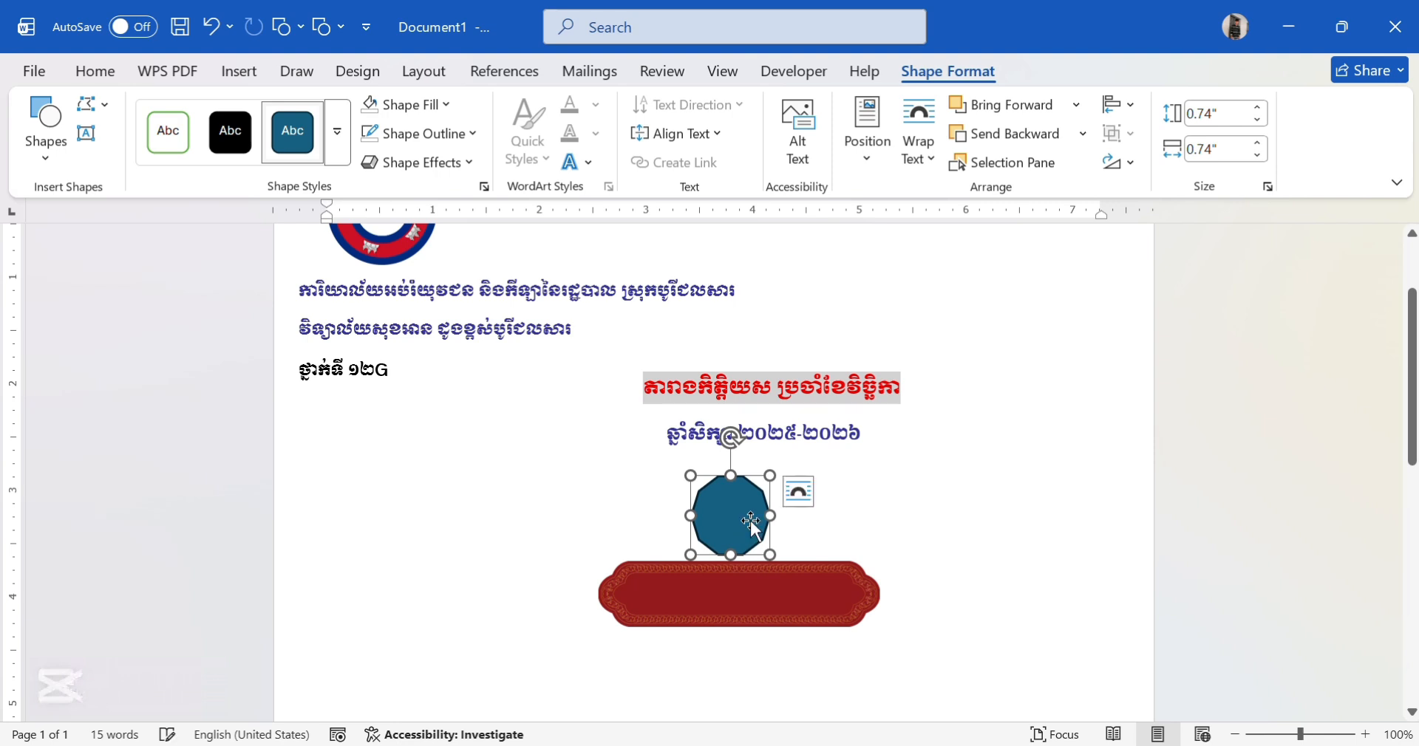
Step: Fill the decagon with white and make it ready for text entry
{"action": "left_click", "coordinate": [408, 103]}
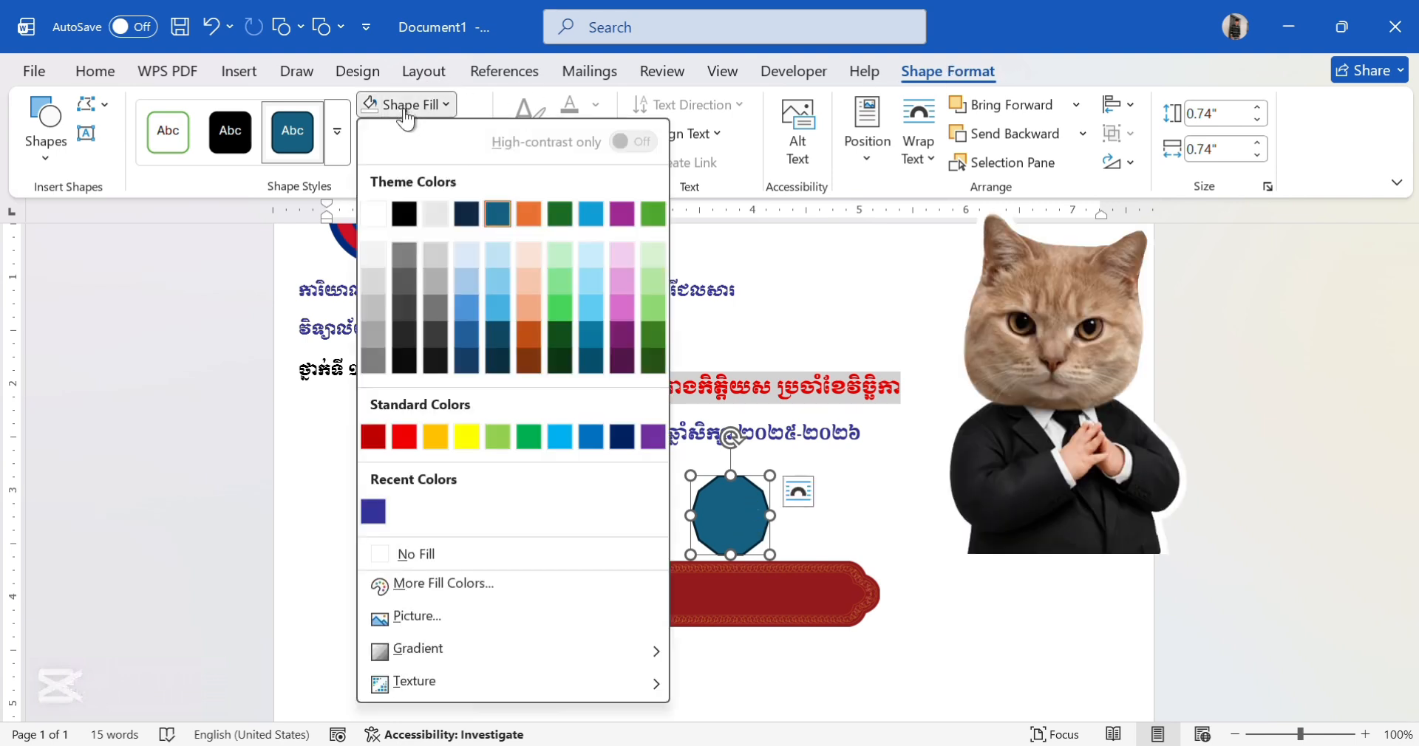
{"action": "left_click", "coordinate": [375, 220]}
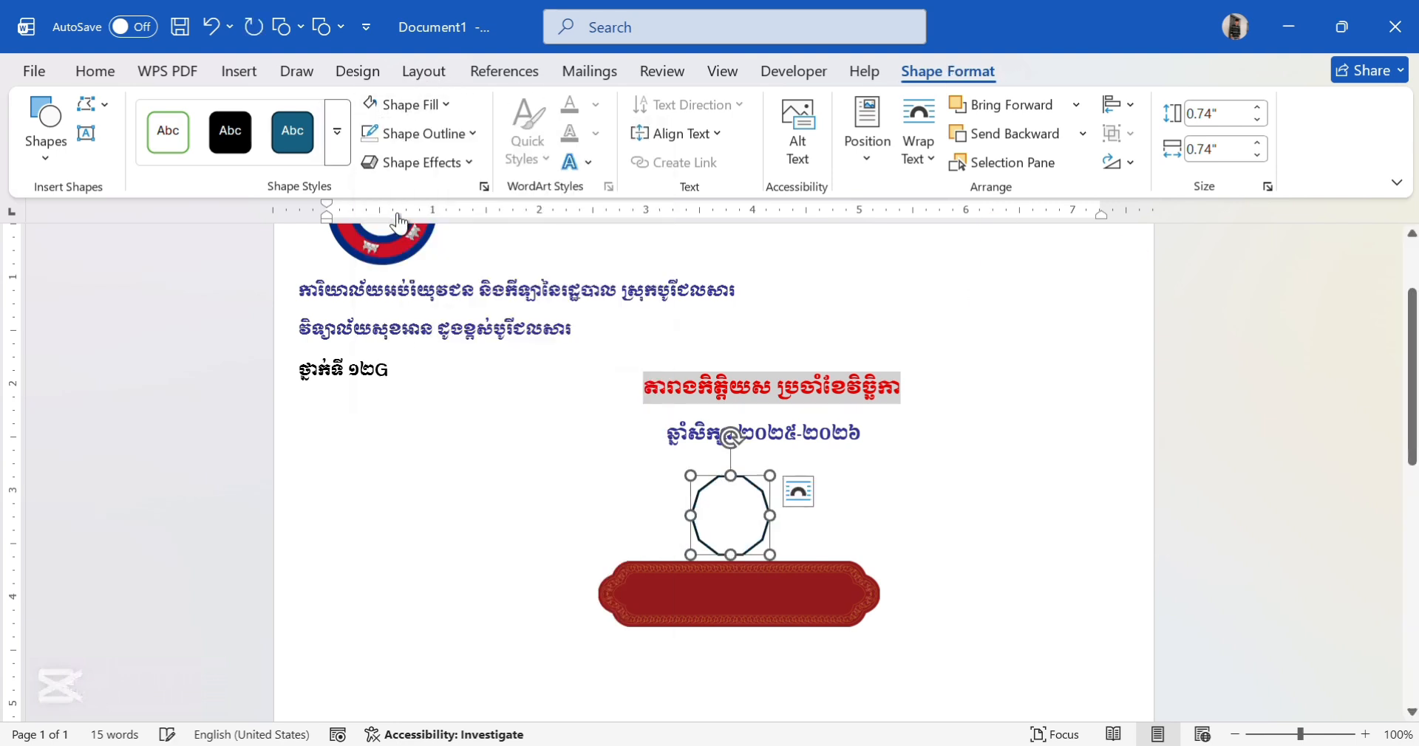
{"action": "right_click", "coordinate": [719, 512]}
{"action": "left_click", "coordinate": [779, 333]}
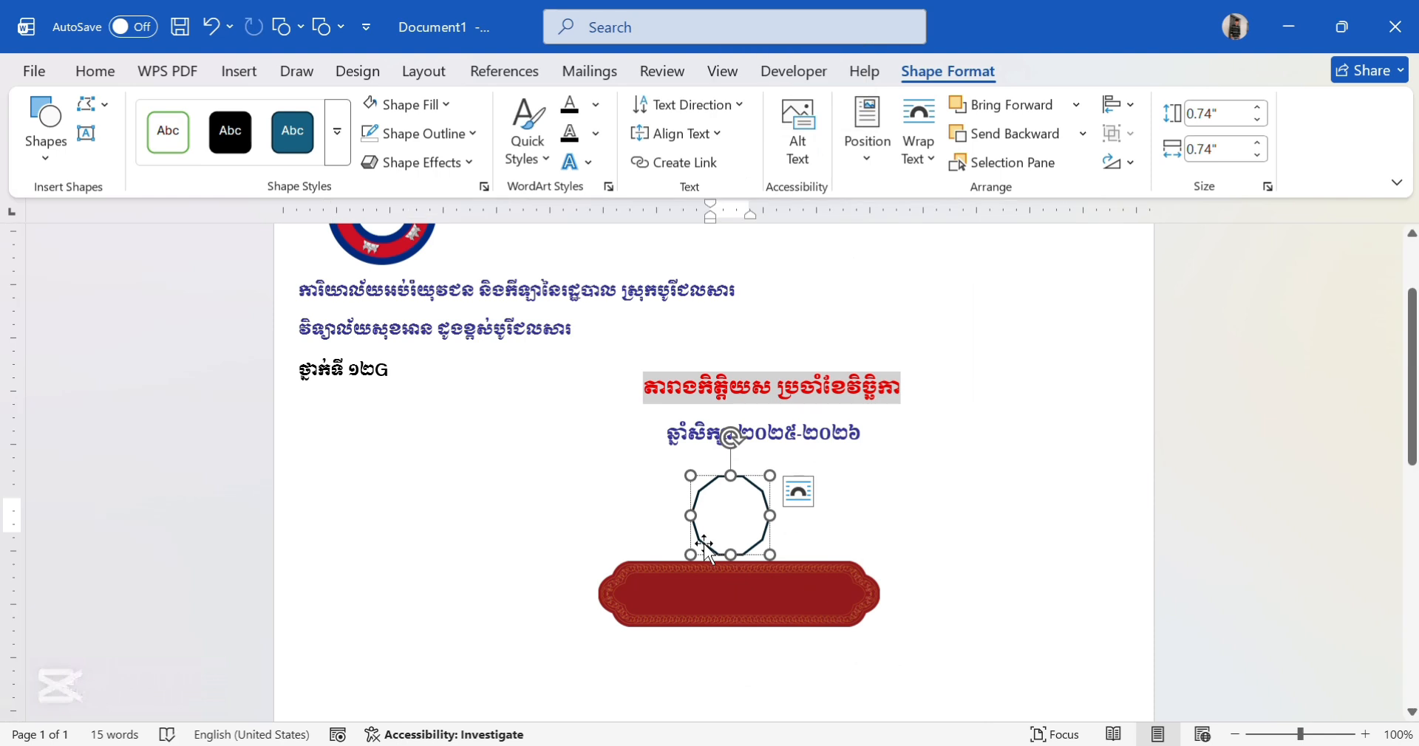
{"action": "left_click_drag", "start_coordinate": [741, 512], "coordinate": [708, 514]}
{"action": "key", "text": "BackSpace"}
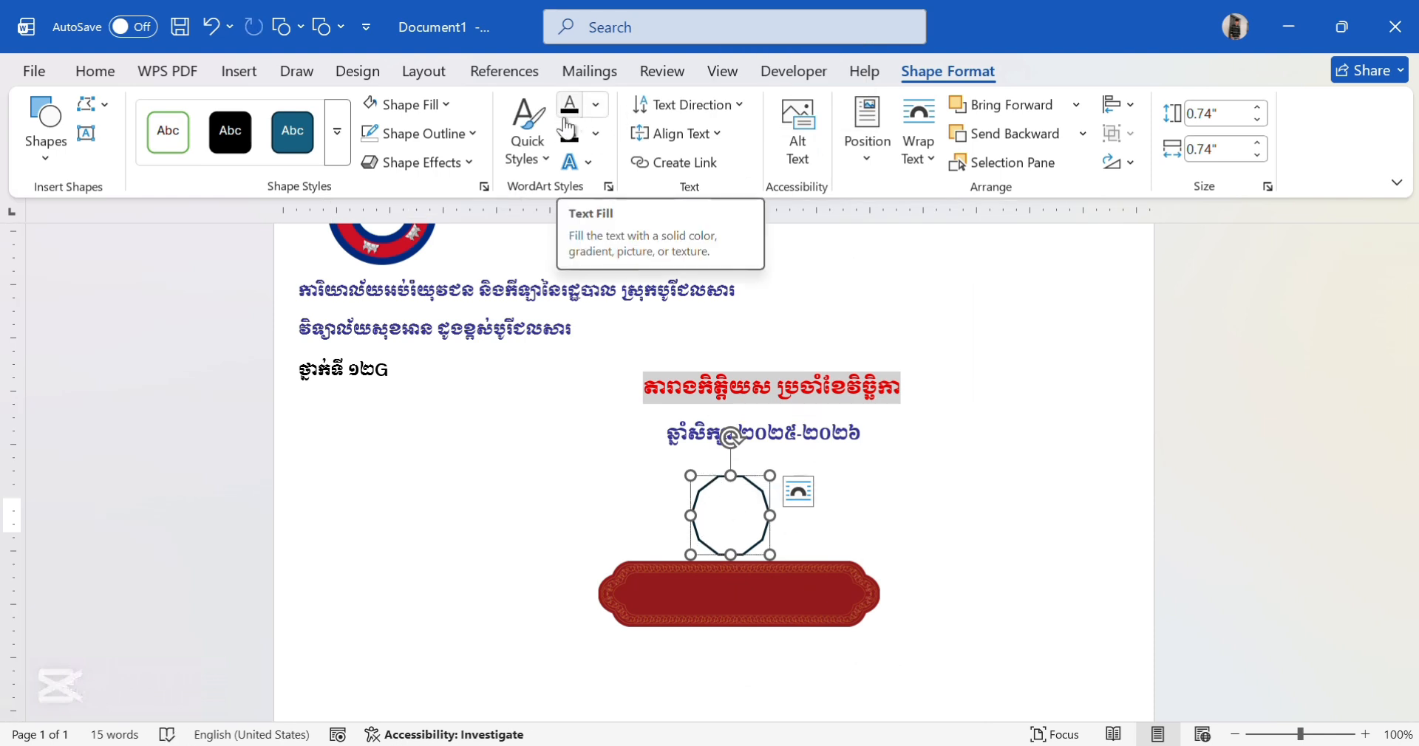
Step: Outline the decagon in standard dark red with a 3 pt line weight
{"action": "left_click", "coordinate": [471, 137]}
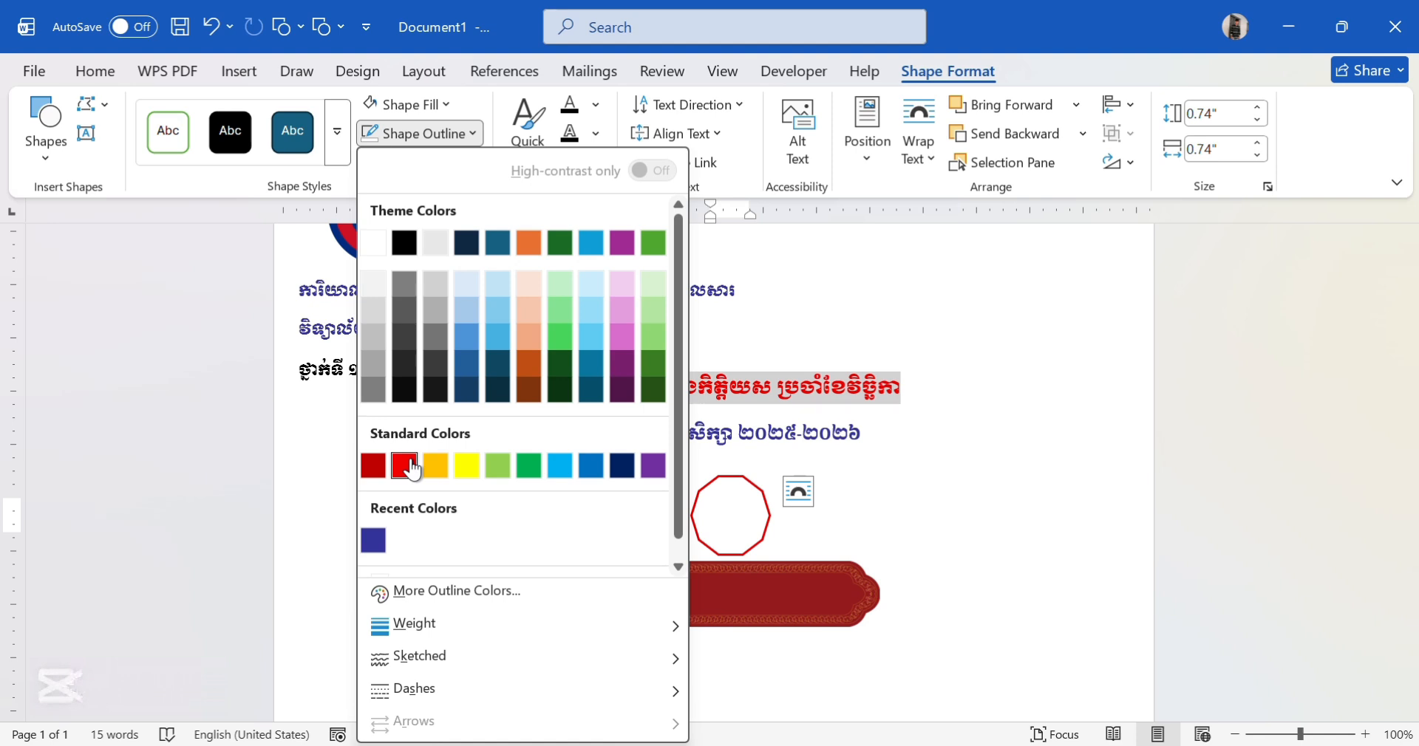
{"action": "left_click", "coordinate": [373, 466]}
{"action": "left_click", "coordinate": [443, 134]}
{"action": "mouse_move", "coordinate": [473, 623]}
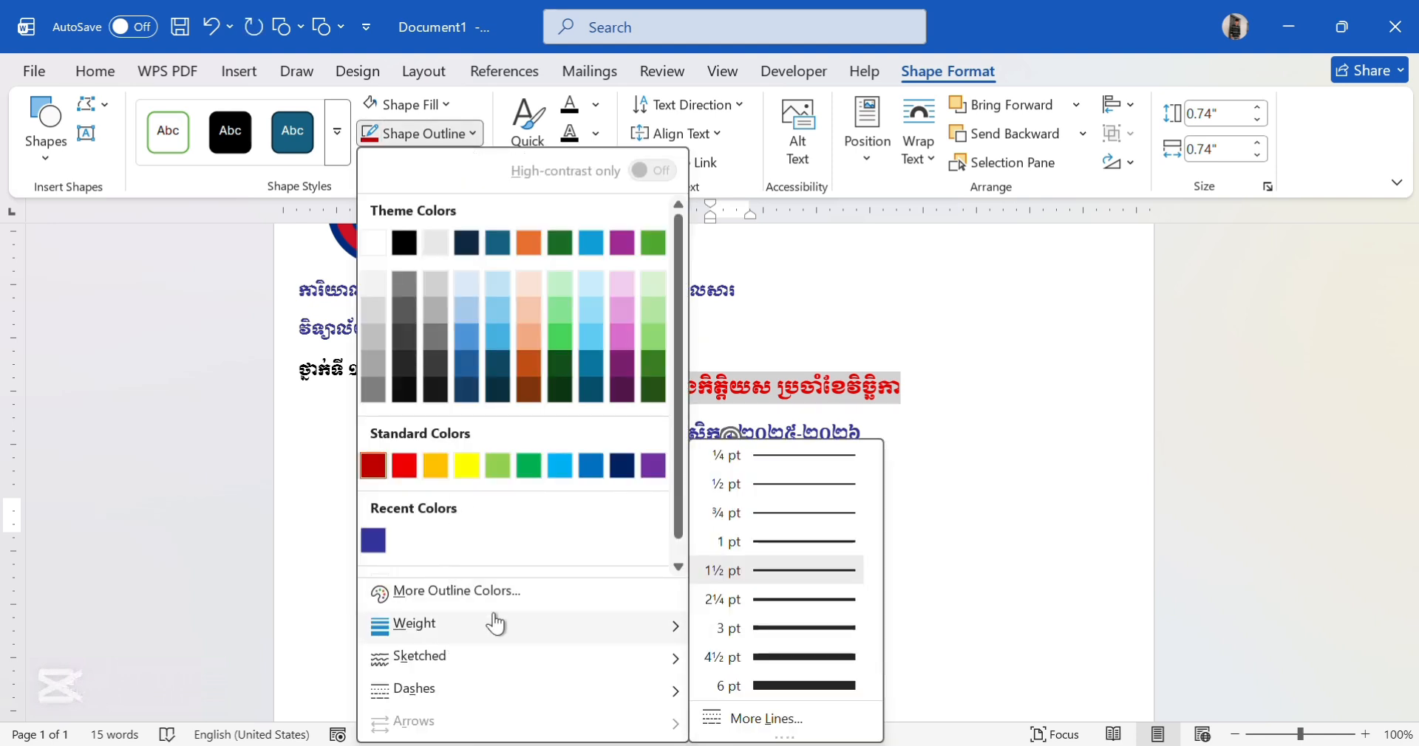
{"action": "left_click", "coordinate": [808, 629]}
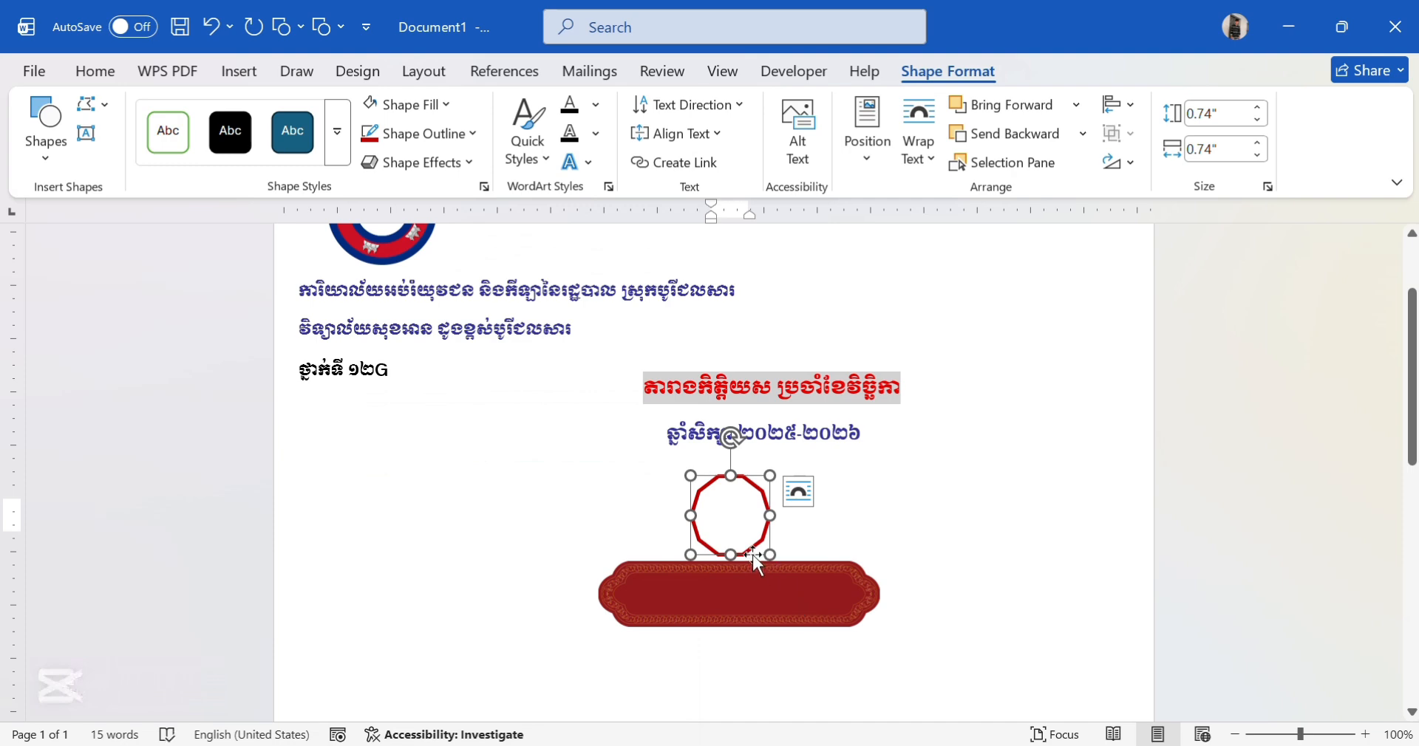
Step: Nudge the decagon slightly right to centre it over the red banner and give it an outer drop shadow
{"action": "left_click_drag", "start_coordinate": [757, 566], "coordinate": [764, 565]}
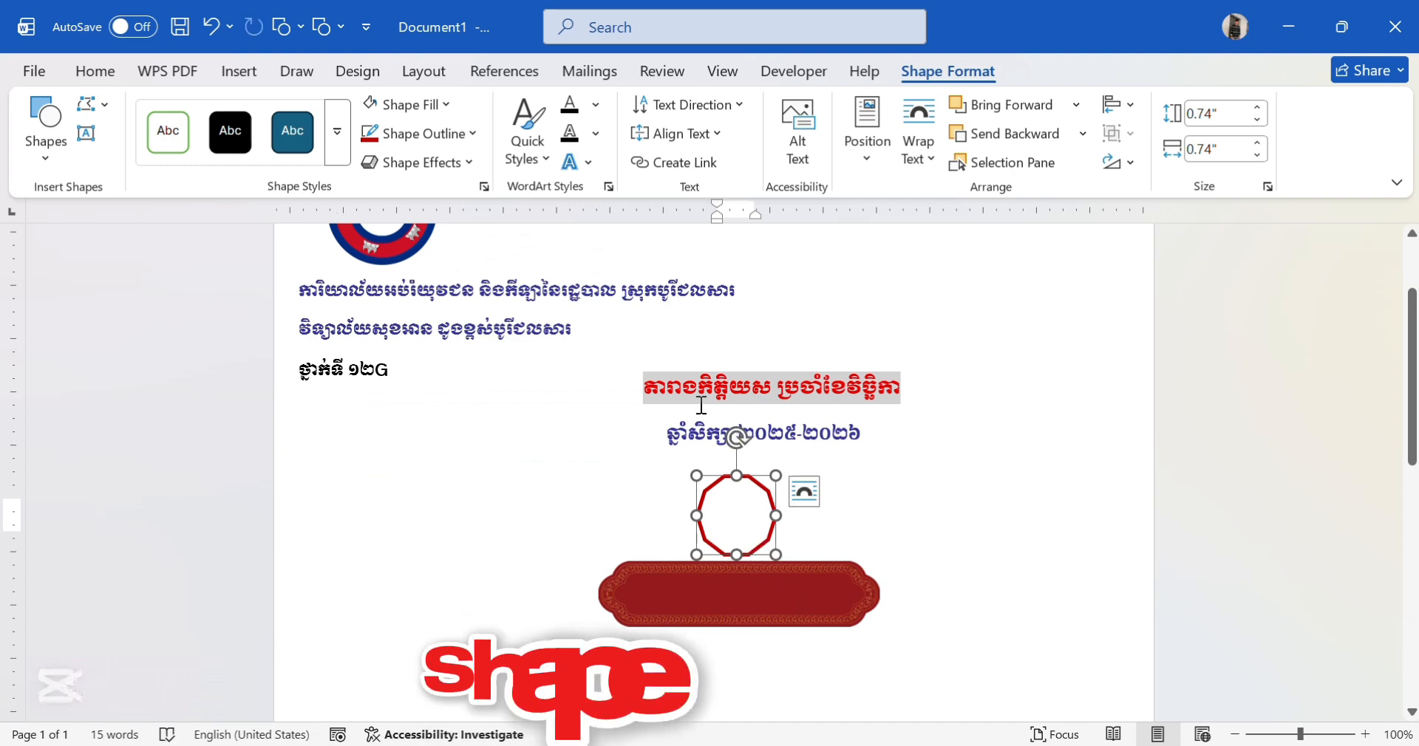
{"action": "left_click", "coordinate": [423, 165]}
{"action": "mouse_move", "coordinate": [462, 247]}
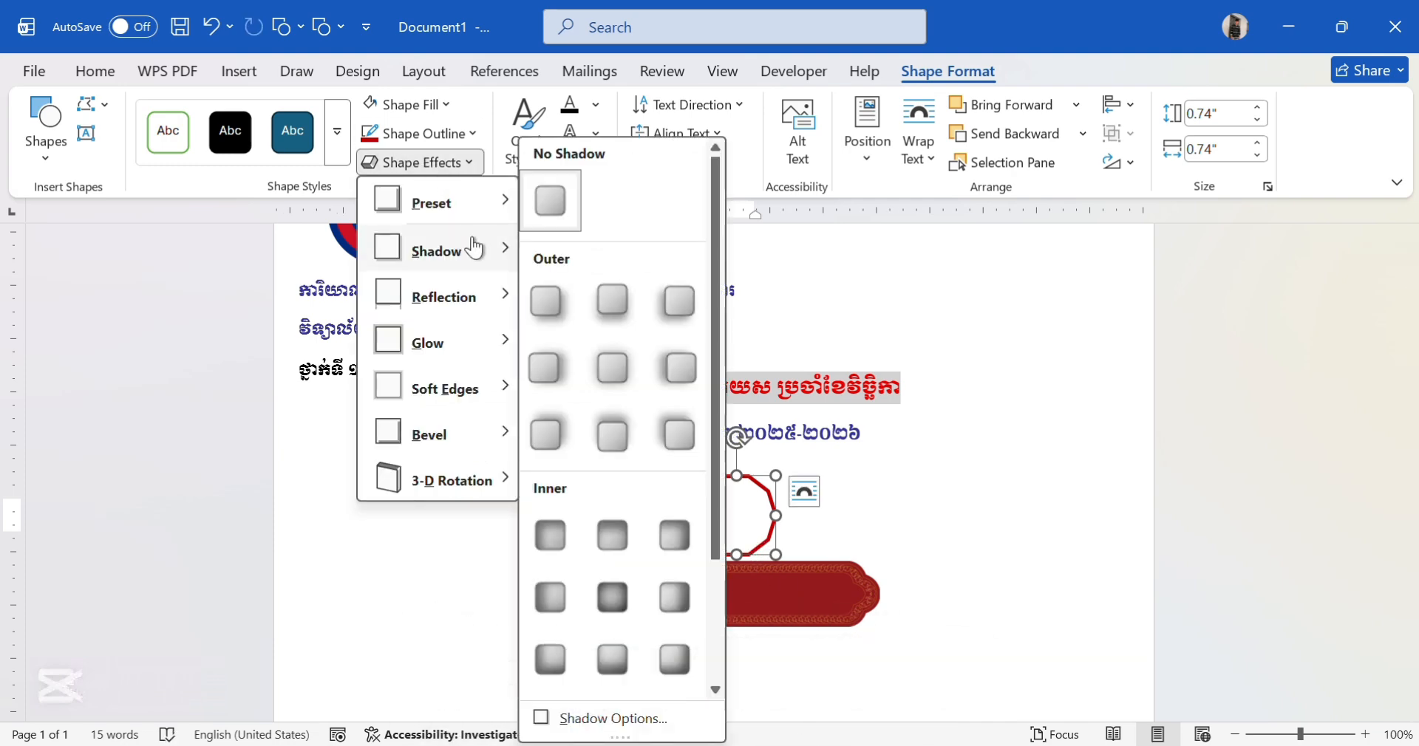
{"action": "left_click", "coordinate": [562, 331]}
{"action": "left_click", "coordinate": [544, 548]}
{"action": "scroll", "coordinate": [545, 548], "scroll_direction": "down", "scroll_amount": 3}
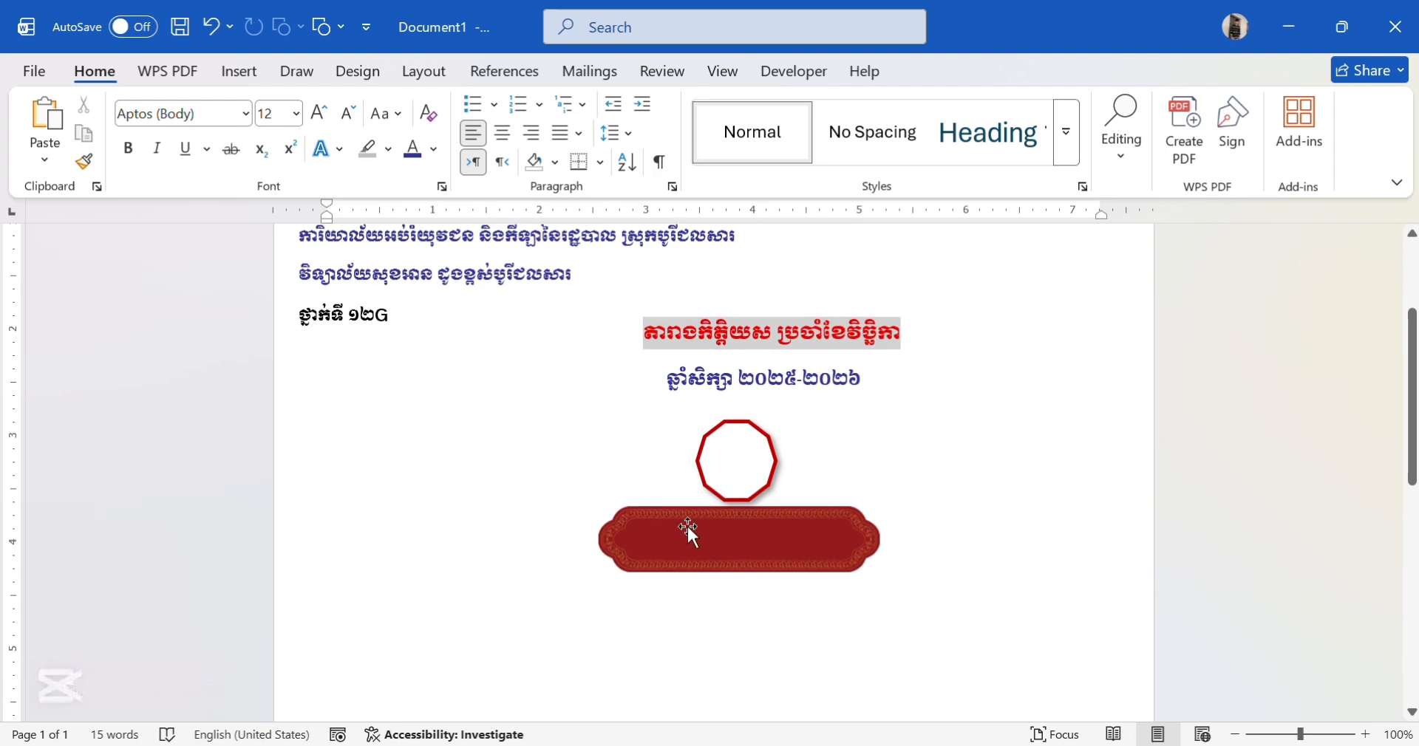
Step: Draw a text box about 0.54" wide and 0.5" high beside the decagon and enter the Khmer numeral ១
{"action": "left_click", "coordinate": [238, 71]}
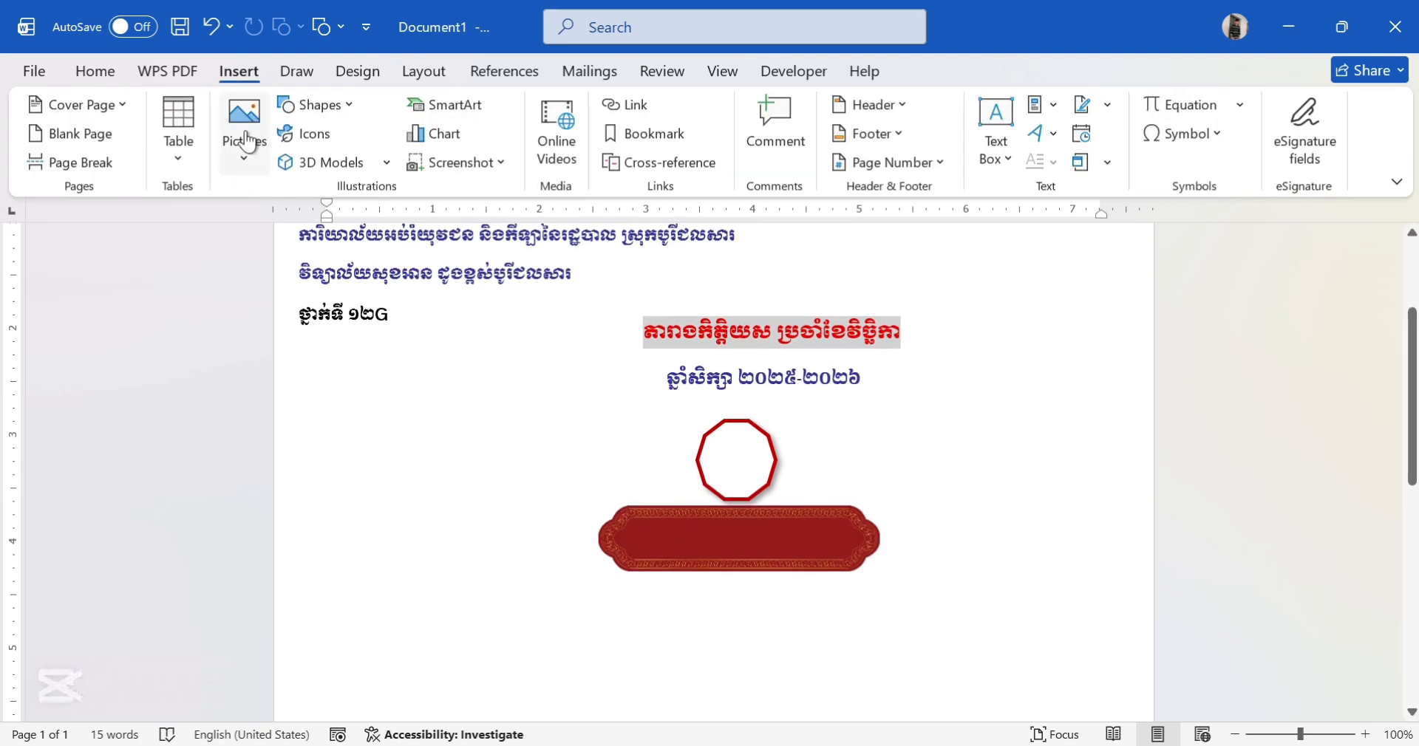
{"action": "left_click", "coordinate": [322, 105]}
{"action": "left_click", "coordinate": [314, 165]}
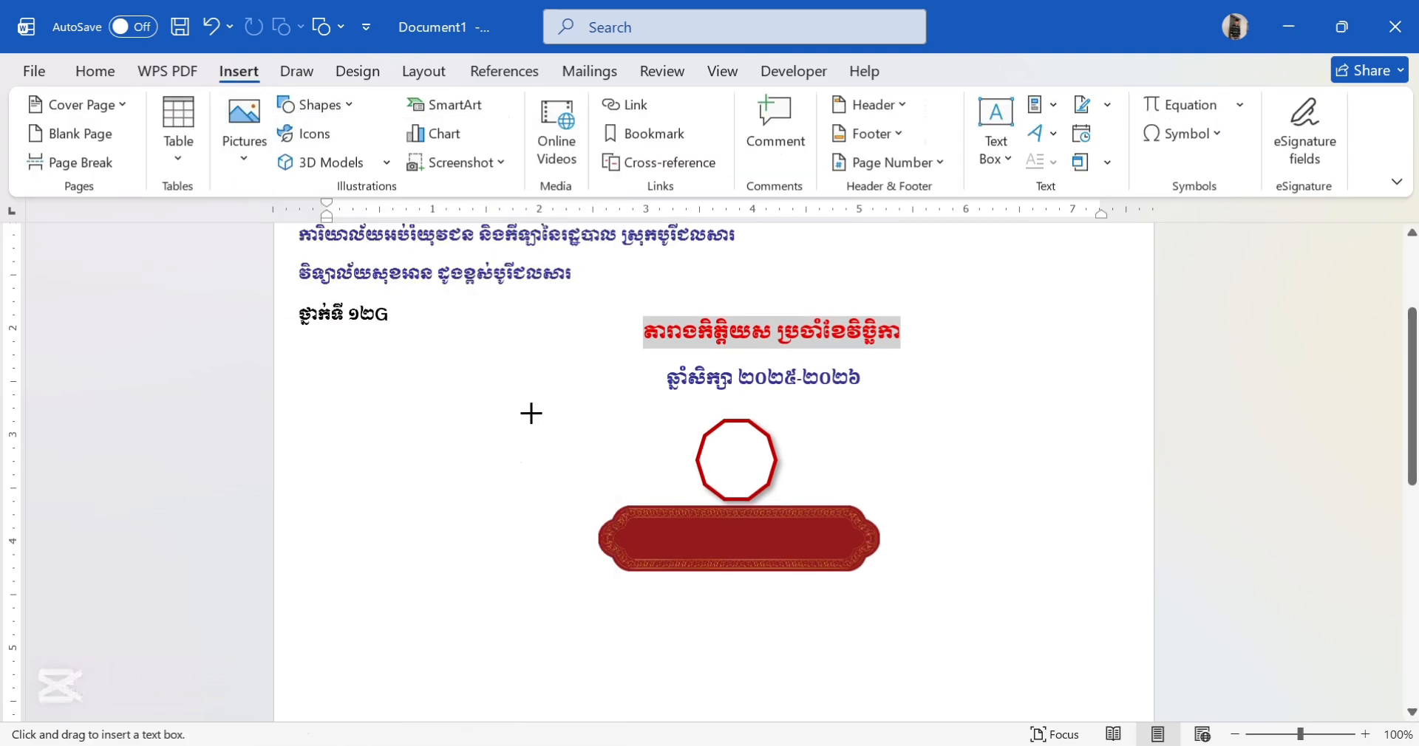
{"action": "left_click_drag", "start_coordinate": [527, 407], "coordinate": [586, 461]}
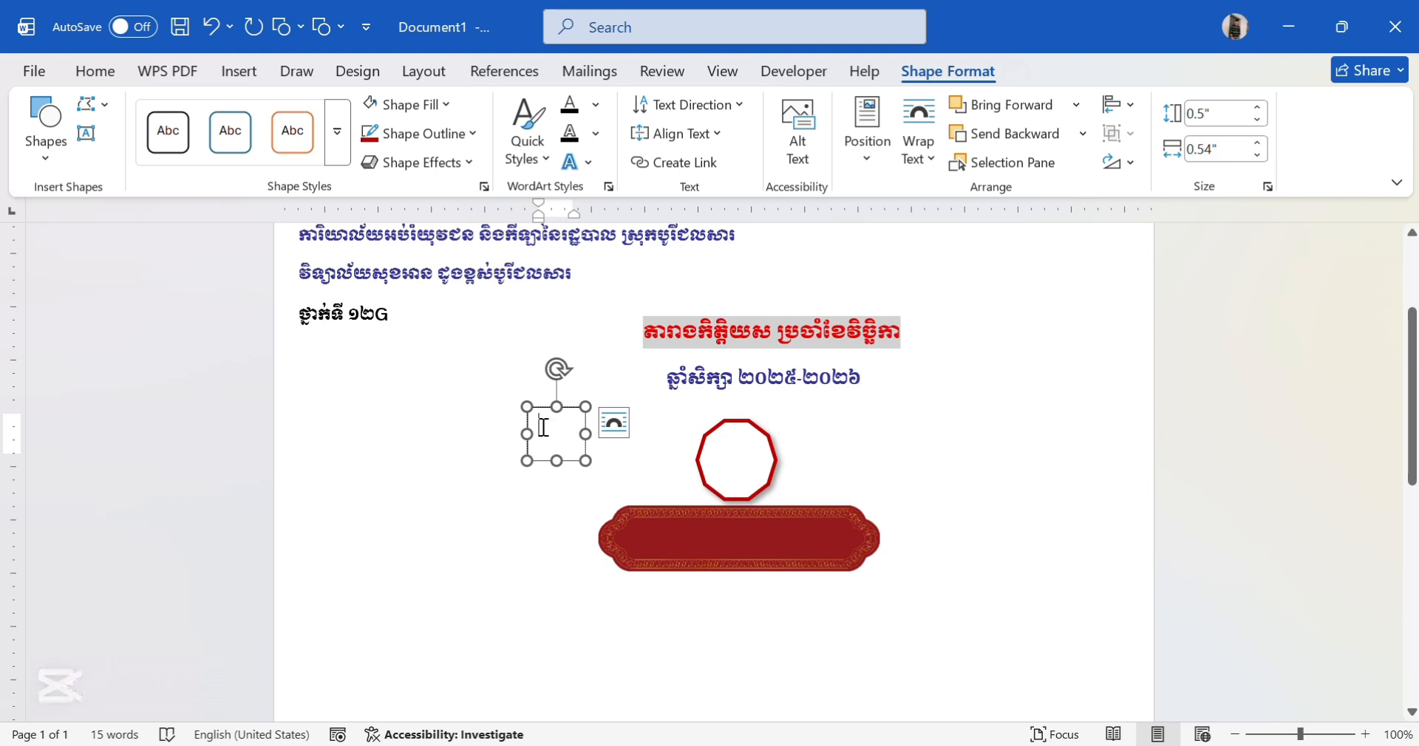
{"action": "type", "text": "1"}
{"action": "key", "text": "alt+shift"}
{"action": "key", "text": "BackSpace"}
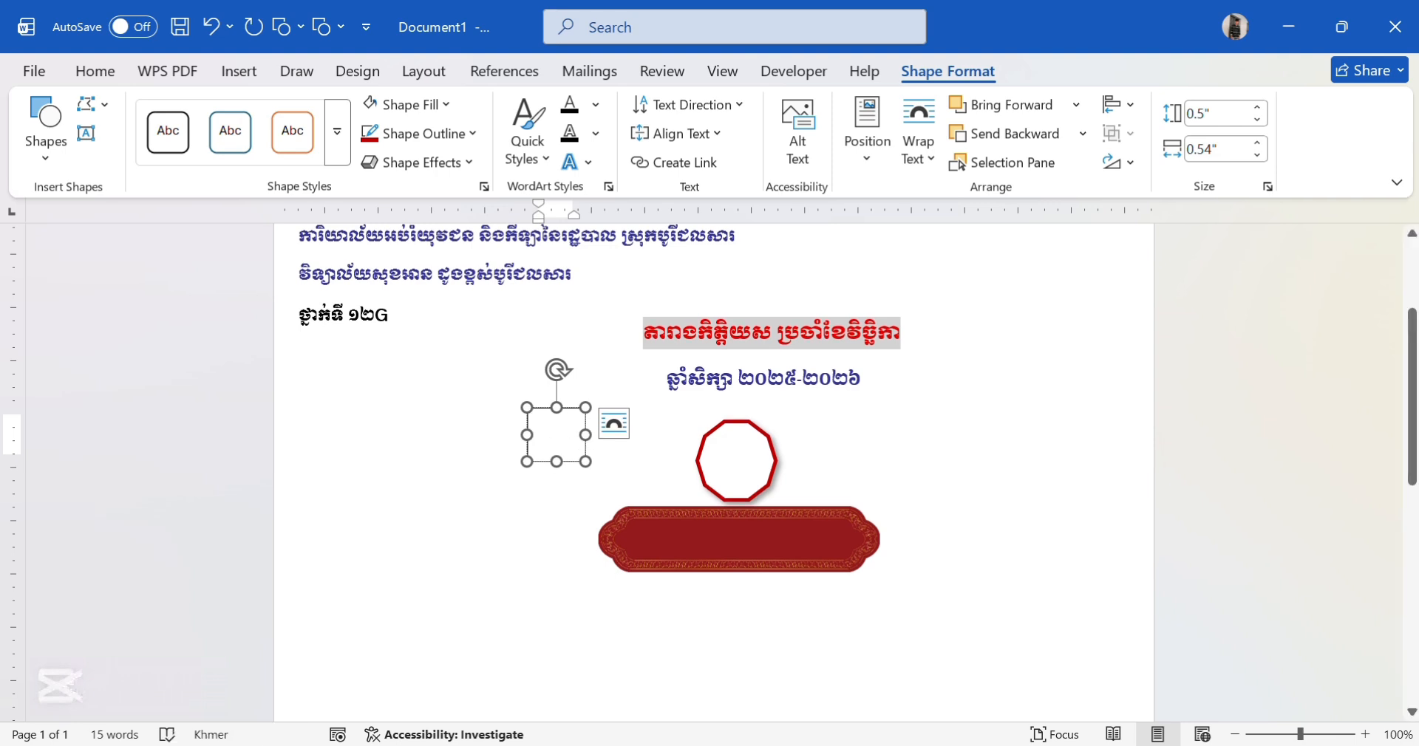
Step: Set the numeral ១ in Khmer OS Muol Light and move its text box into the middle of the decagon
{"action": "left_click", "coordinate": [93, 71]}
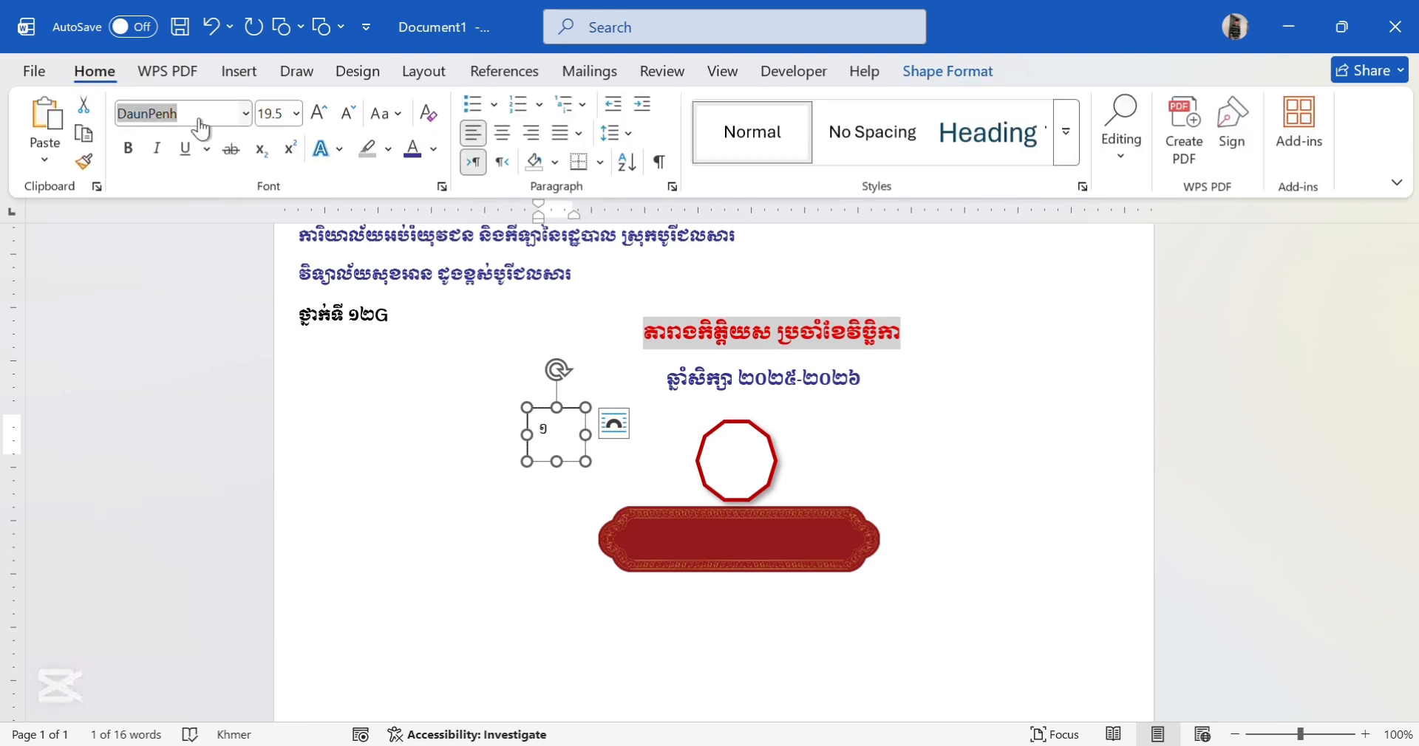
{"action": "type", "text": "Khmer OS Muol Ligh"}
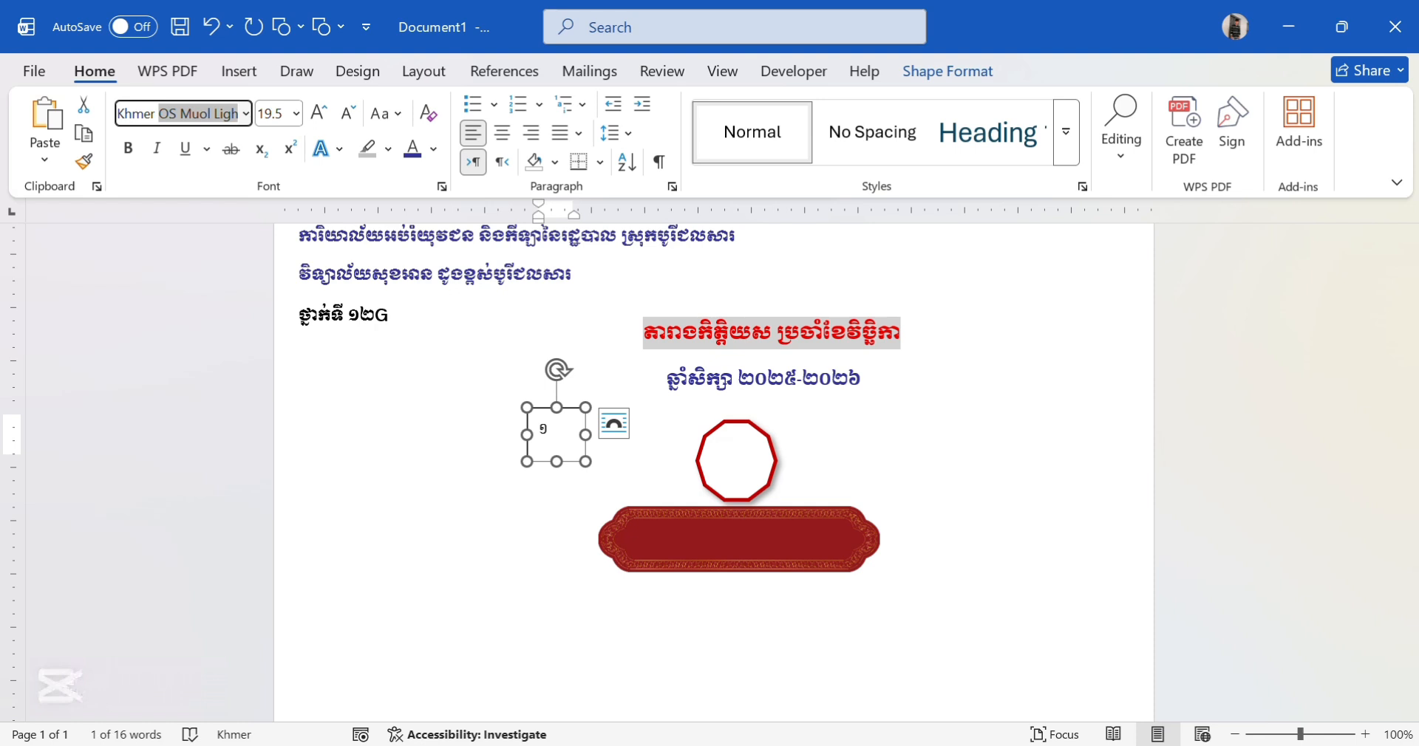
{"action": "key", "text": "Tab"}
{"action": "left_click_drag", "start_coordinate": [578, 467], "coordinate": [762, 490]}
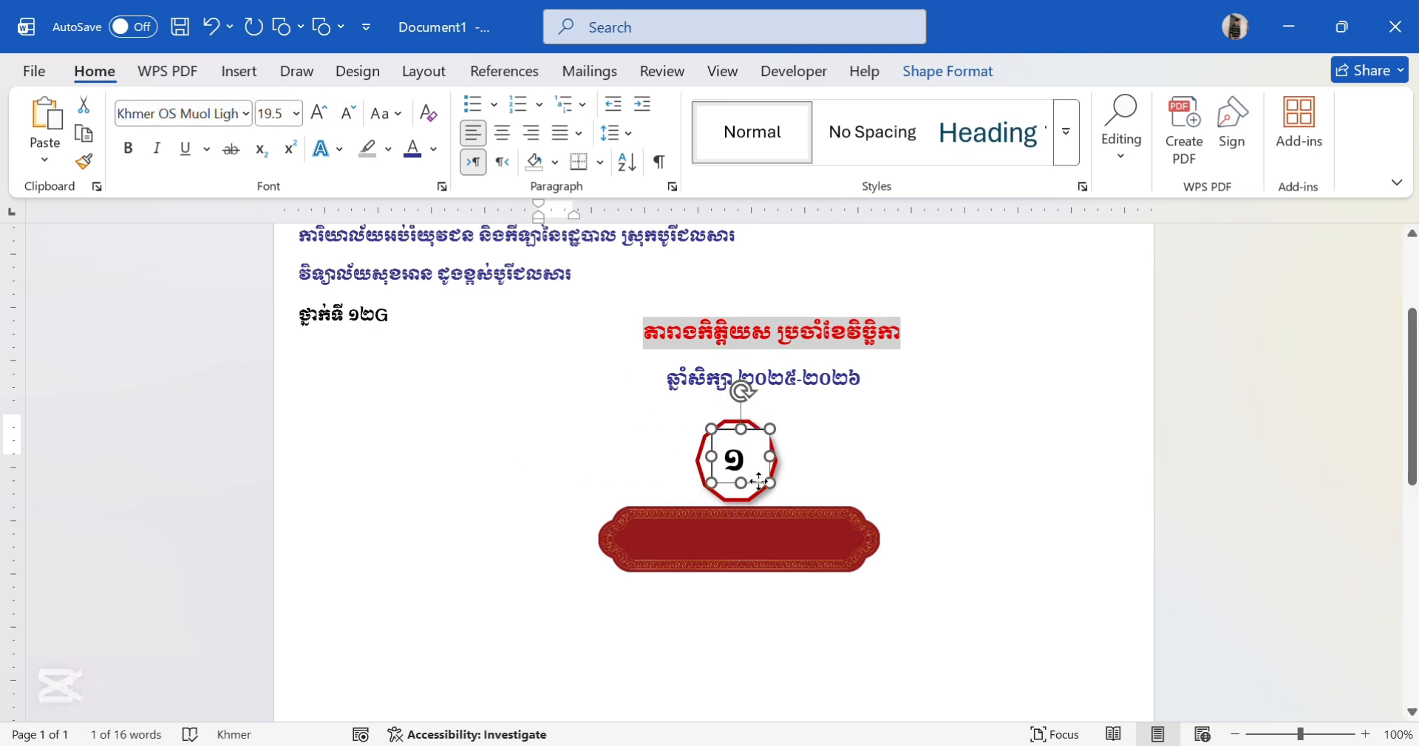
{"action": "left_click", "coordinate": [875, 436]}
{"action": "scroll", "coordinate": [733, 517], "scroll_direction": "up", "scroll_amount": 3}
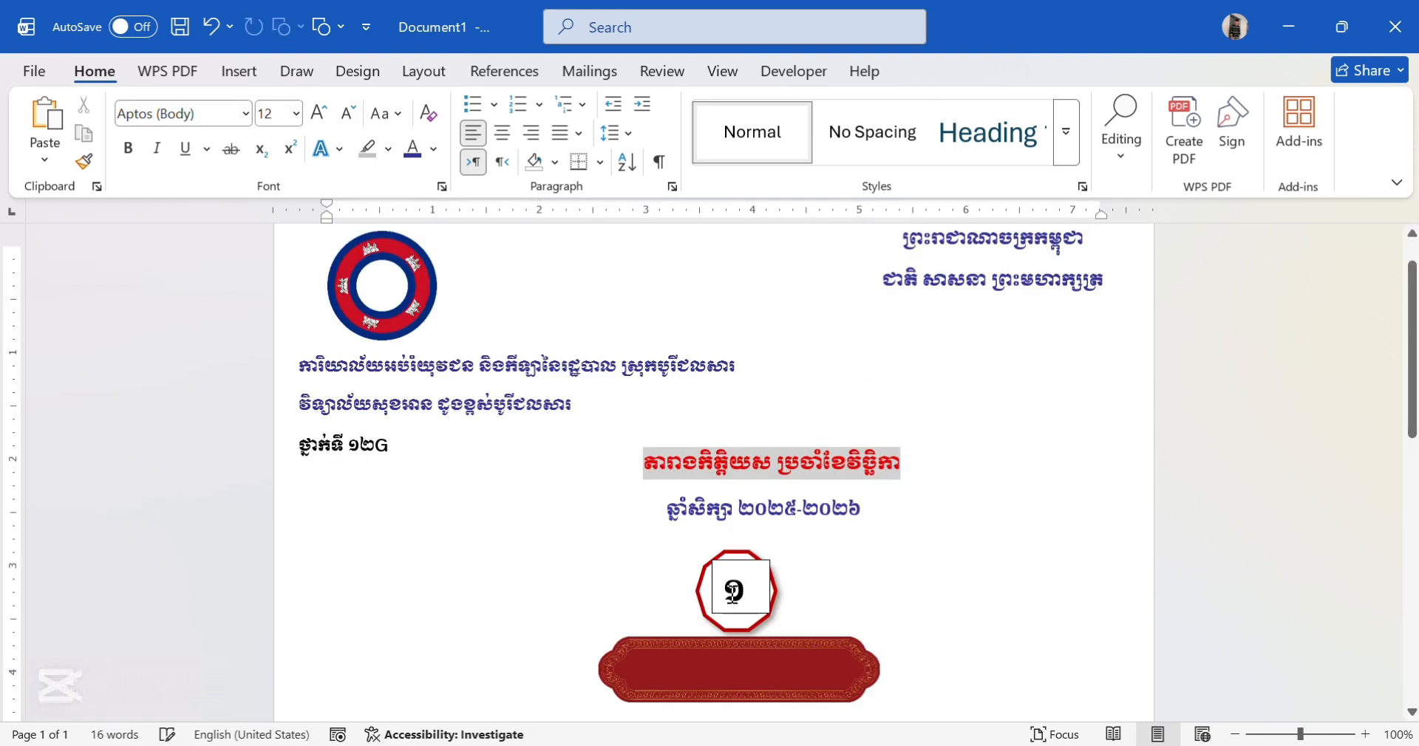
Step: Remove the outline and the fill from the text box holding the numeral ១
{"action": "left_click", "coordinate": [761, 569]}
{"action": "left_click", "coordinate": [946, 73]}
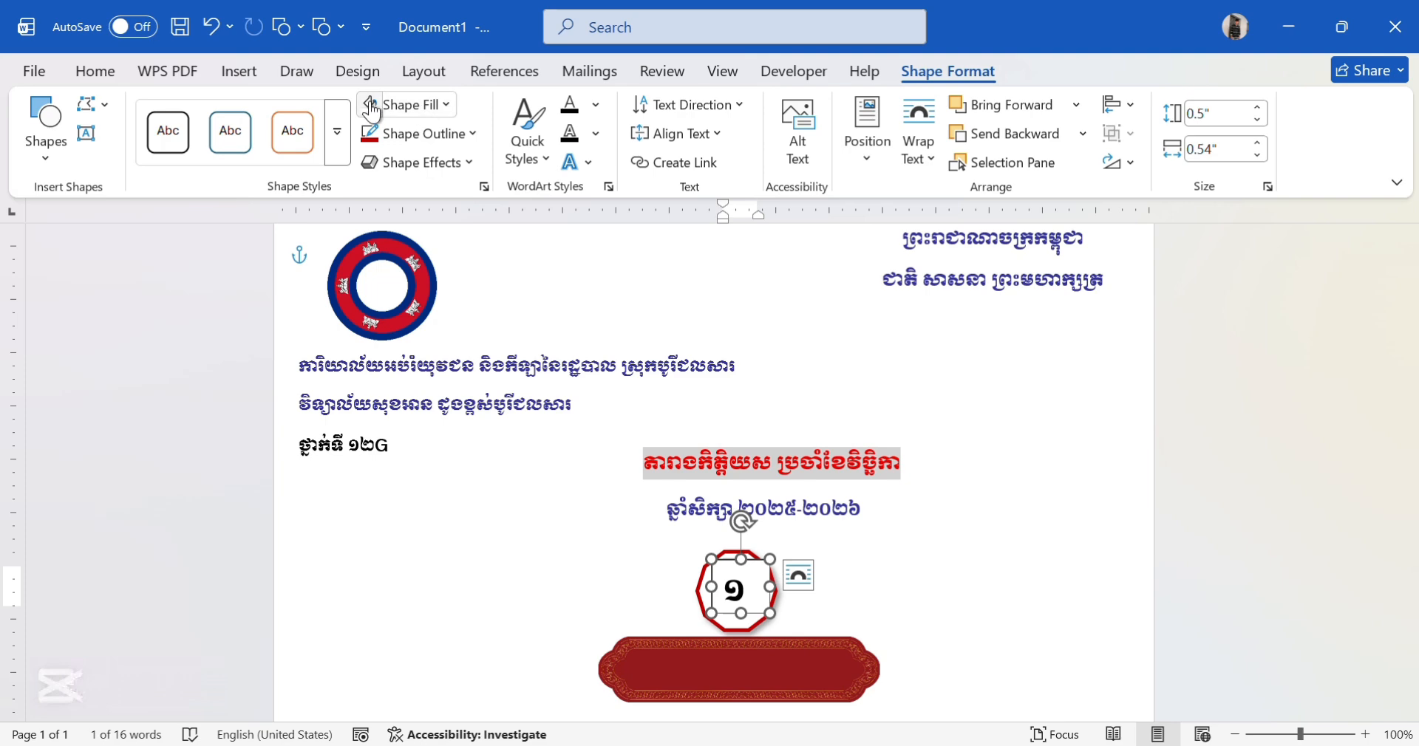
{"action": "left_click", "coordinate": [408, 133]}
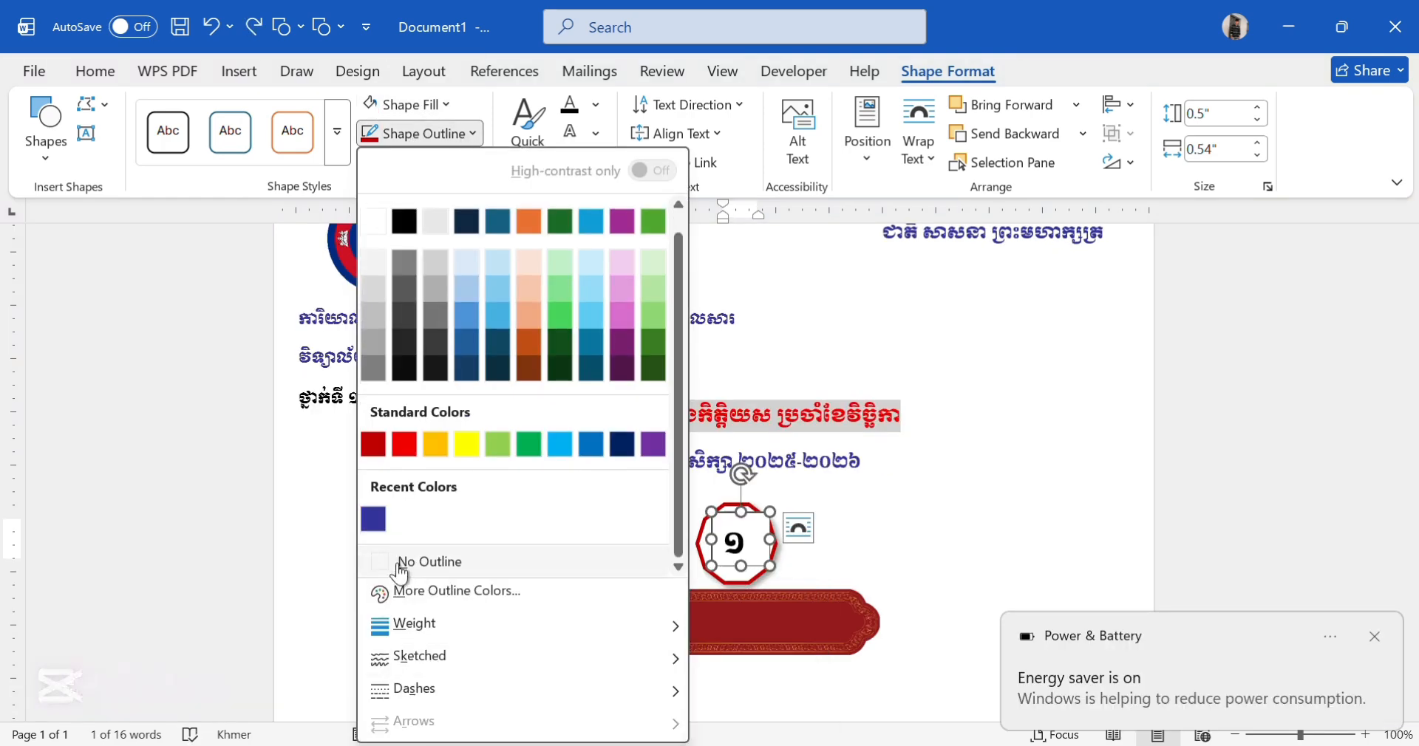
{"action": "left_click", "coordinate": [399, 566]}
{"action": "left_click", "coordinate": [405, 104]}
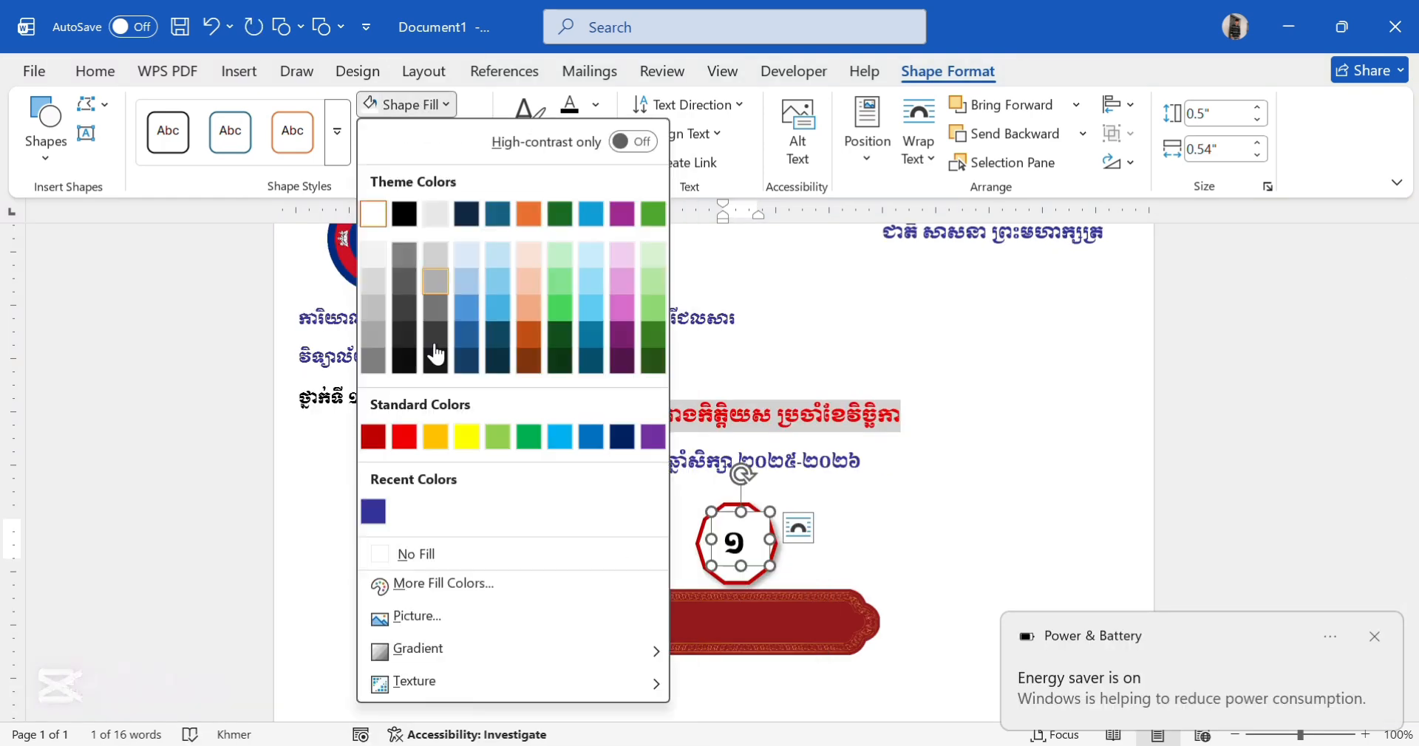
{"action": "left_click", "coordinate": [414, 555]}
Step: Group the numeral's text box with the decagon and nudge the numeral slightly right to centre it within the frame
{"action": "scroll", "coordinate": [747, 453], "scroll_direction": "down", "scroll_amount": 1}
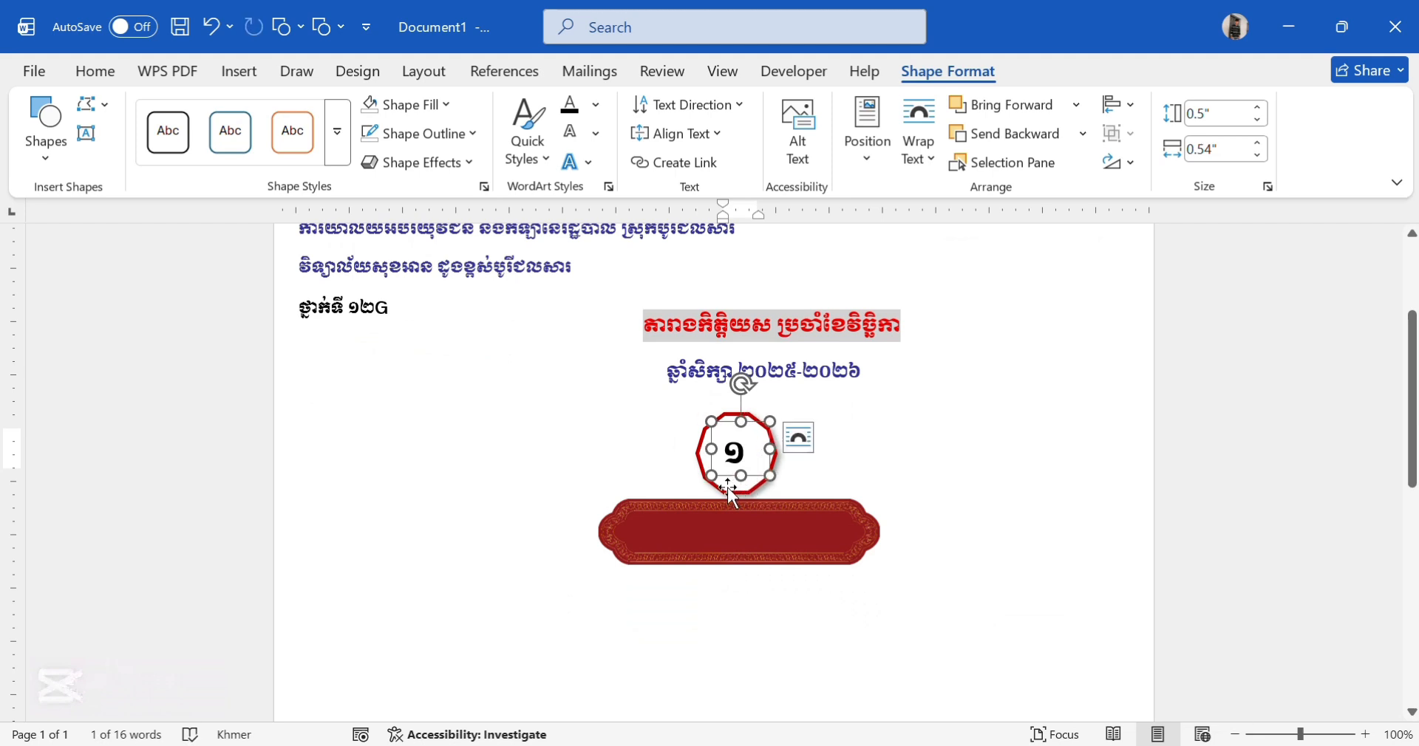
{"action": "left_click", "coordinate": [729, 494], "text": "shift"}
{"action": "left_click", "coordinate": [1120, 133]}
{"action": "left_click", "coordinate": [1138, 162]}
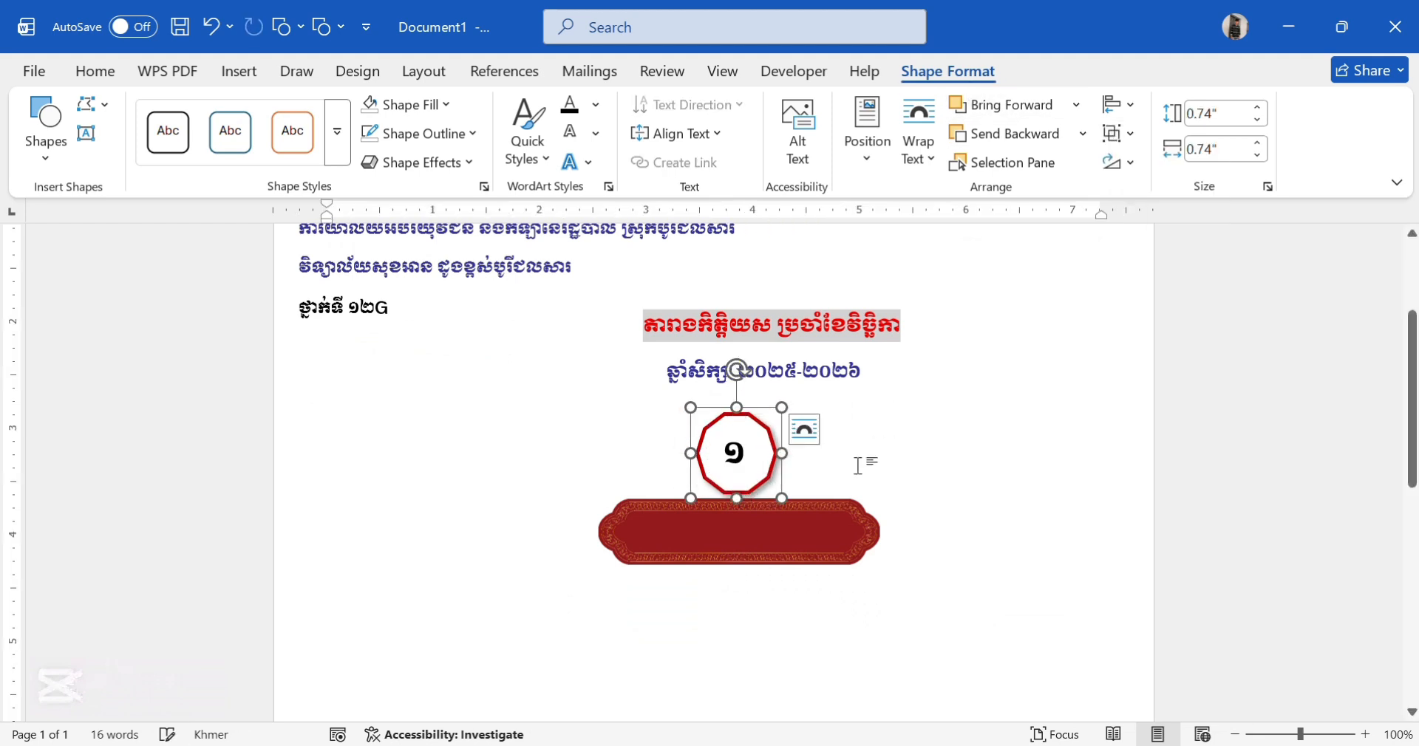
{"action": "left_click", "coordinate": [744, 473]}
{"action": "left_click", "coordinate": [747, 473]}
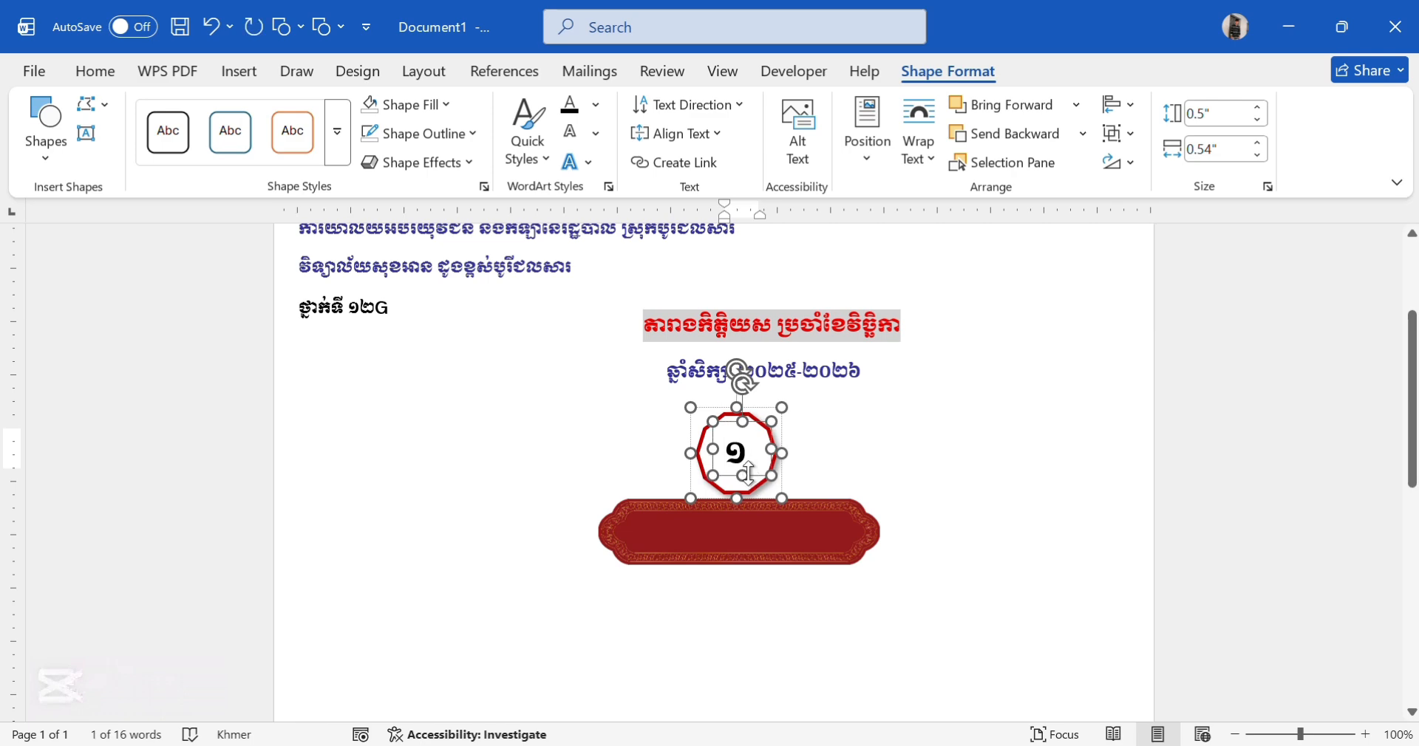
{"action": "left_click", "coordinate": [875, 493]}
{"action": "scroll", "coordinate": [875, 493], "scroll_direction": "down", "scroll_amount": 3}
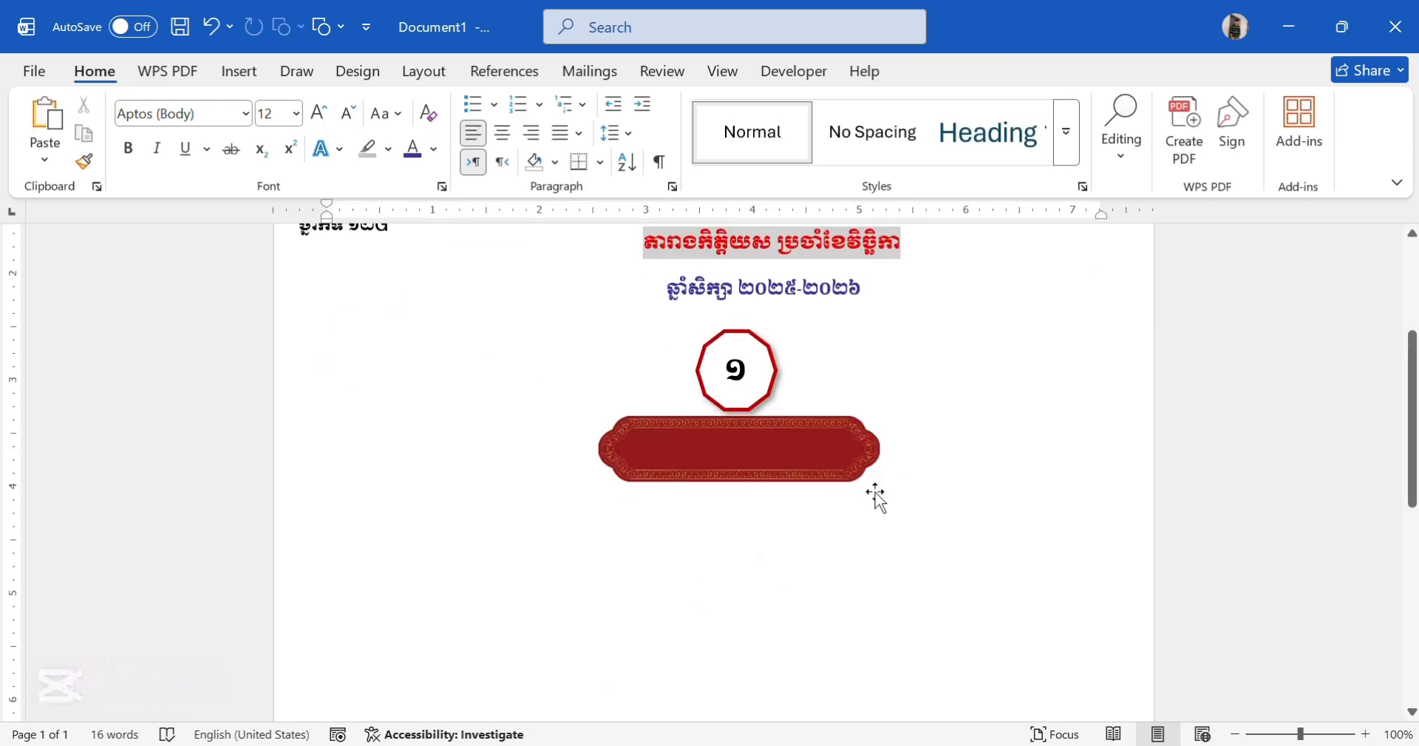
{"action": "scroll", "coordinate": [876, 495], "scroll_direction": "up", "scroll_amount": 3}
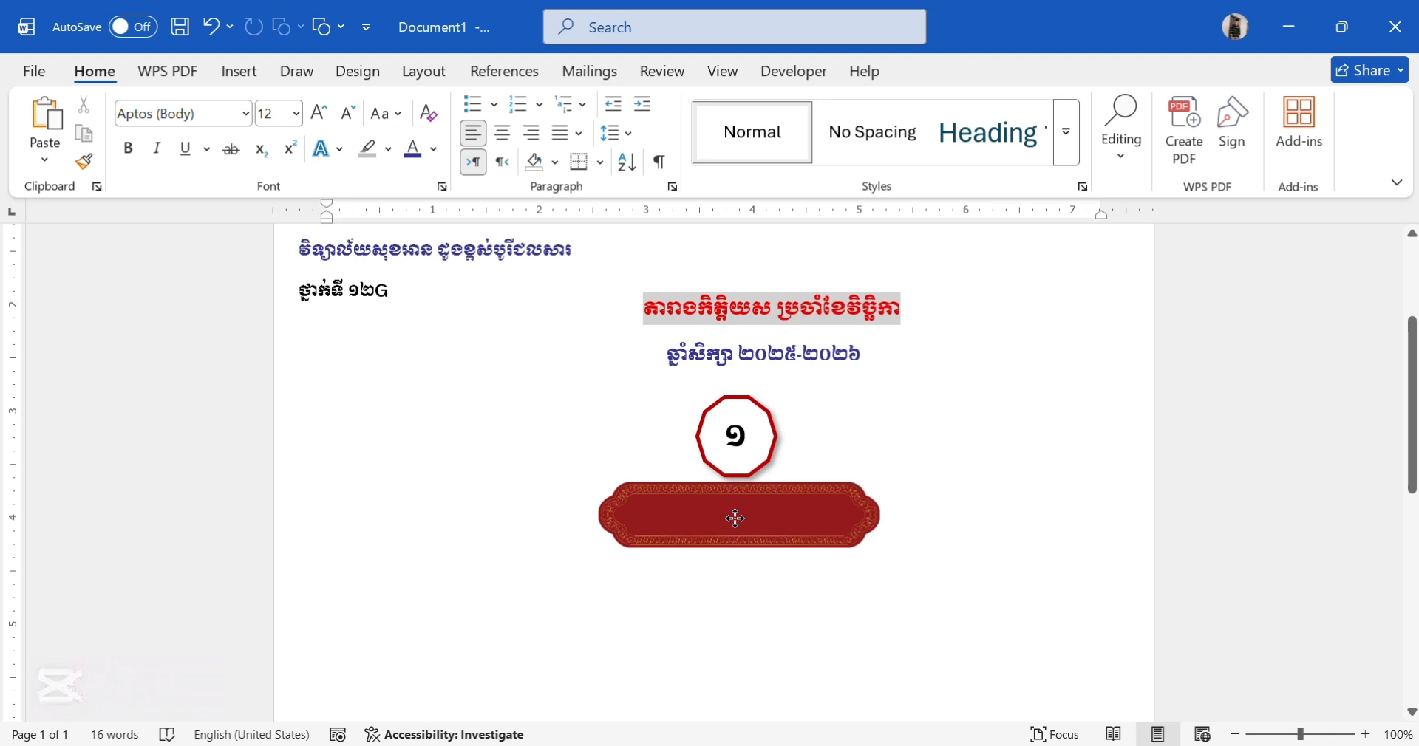
Step: Group the numbered decagon with the red banner beneath it
{"action": "left_click", "coordinate": [736, 519]}
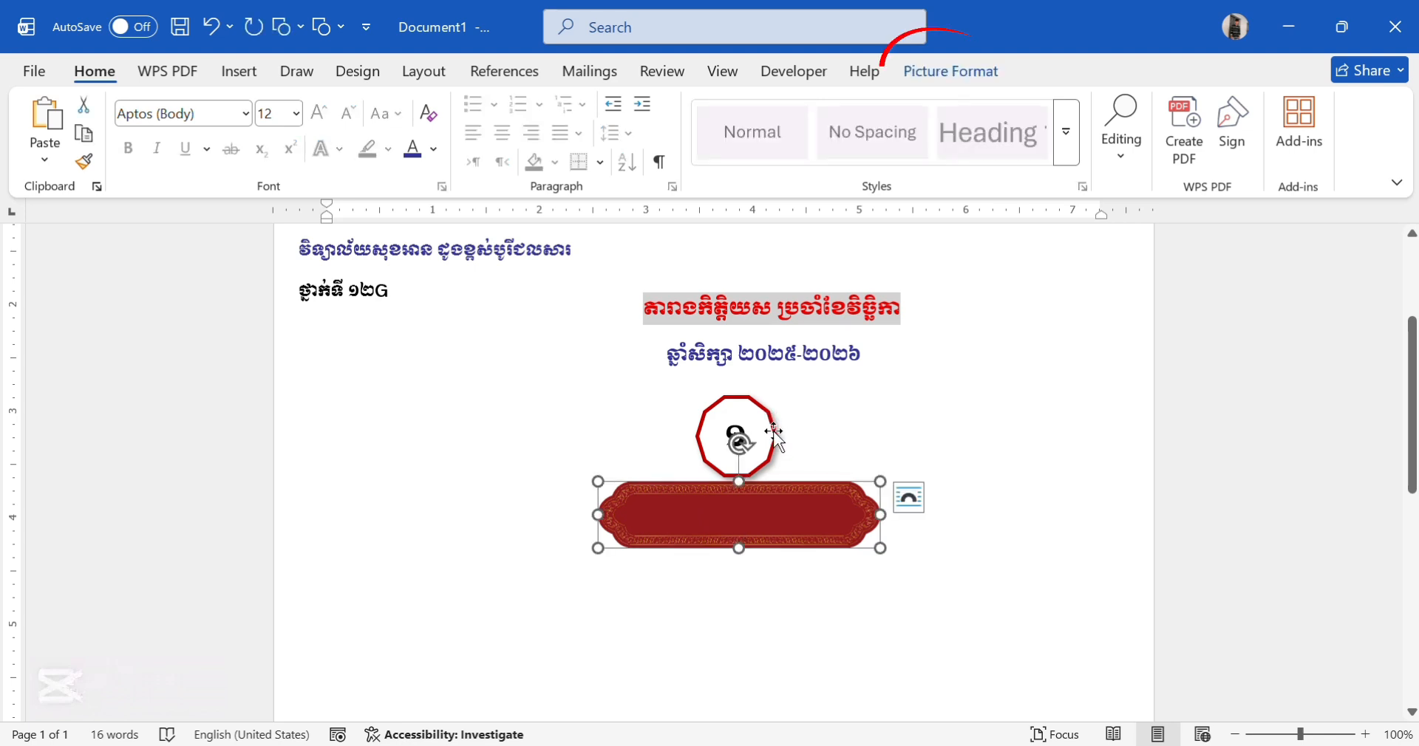
{"action": "left_click", "coordinate": [775, 436], "text": "shift"}
{"action": "left_click", "coordinate": [947, 71]}
{"action": "left_click", "coordinate": [1120, 133]}
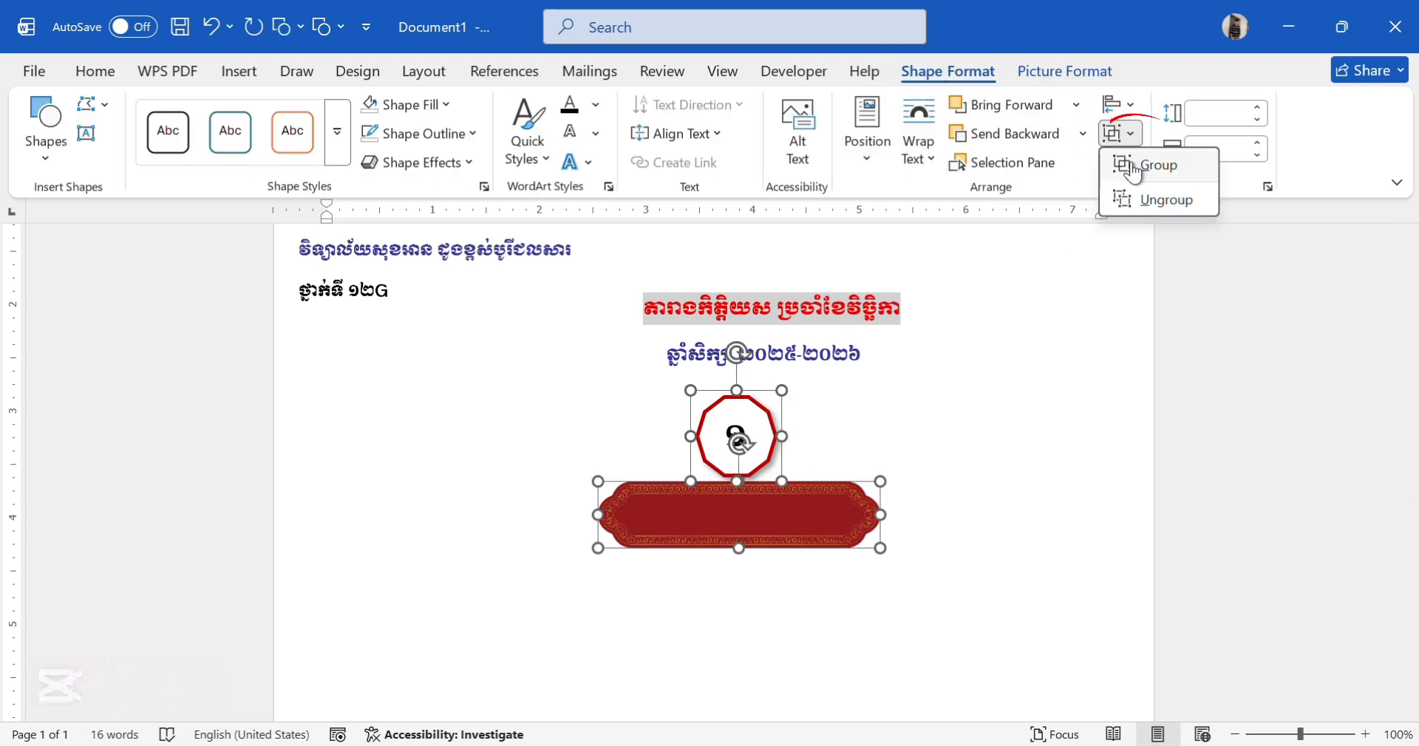
{"action": "left_click", "coordinate": [1136, 169]}
Step: Place two copies of the numbered banner group side by side in a row below the original, one left and one right
{"action": "scroll", "coordinate": [808, 512], "scroll_direction": "down", "scroll_amount": 1}
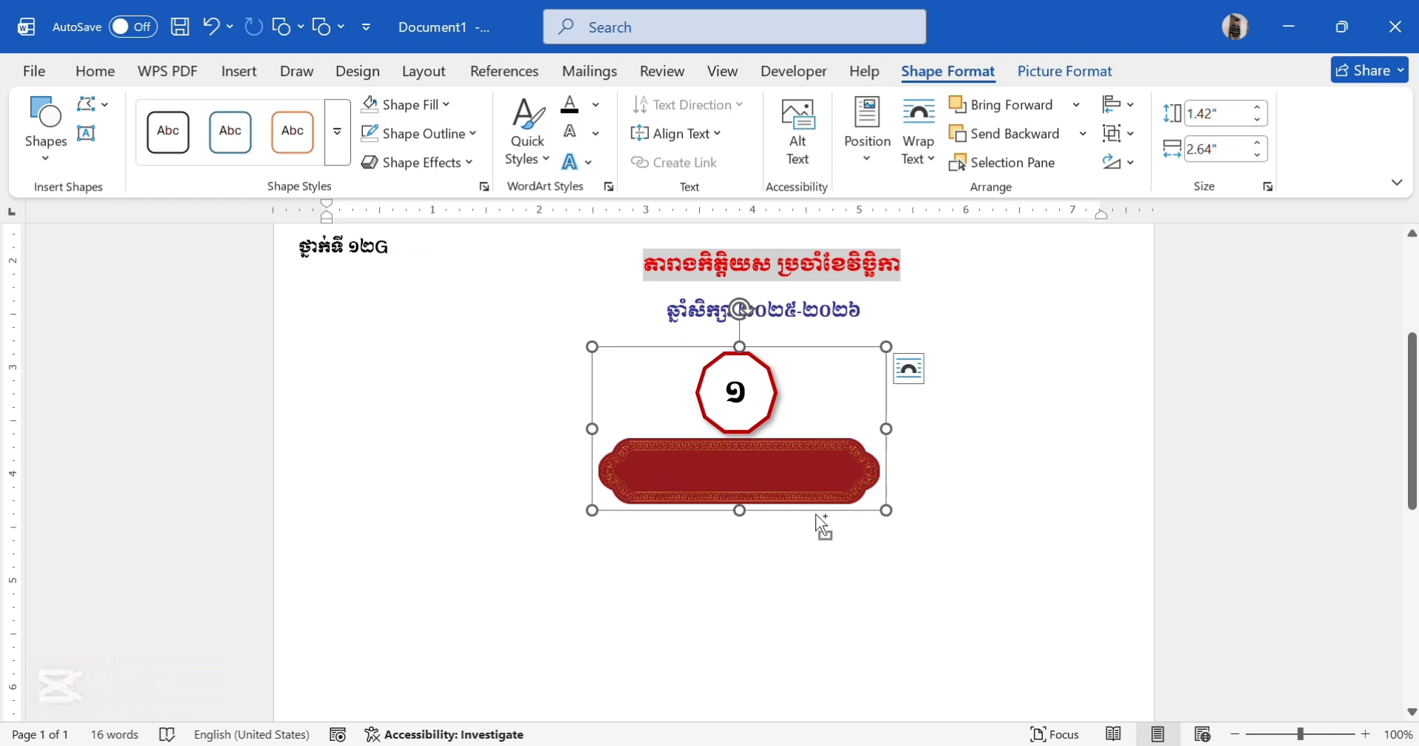
{"action": "left_click_drag", "start_coordinate": [822, 528], "coordinate": [568, 683]}
{"action": "scroll", "coordinate": [569, 671], "scroll_direction": "down", "scroll_amount": 3}
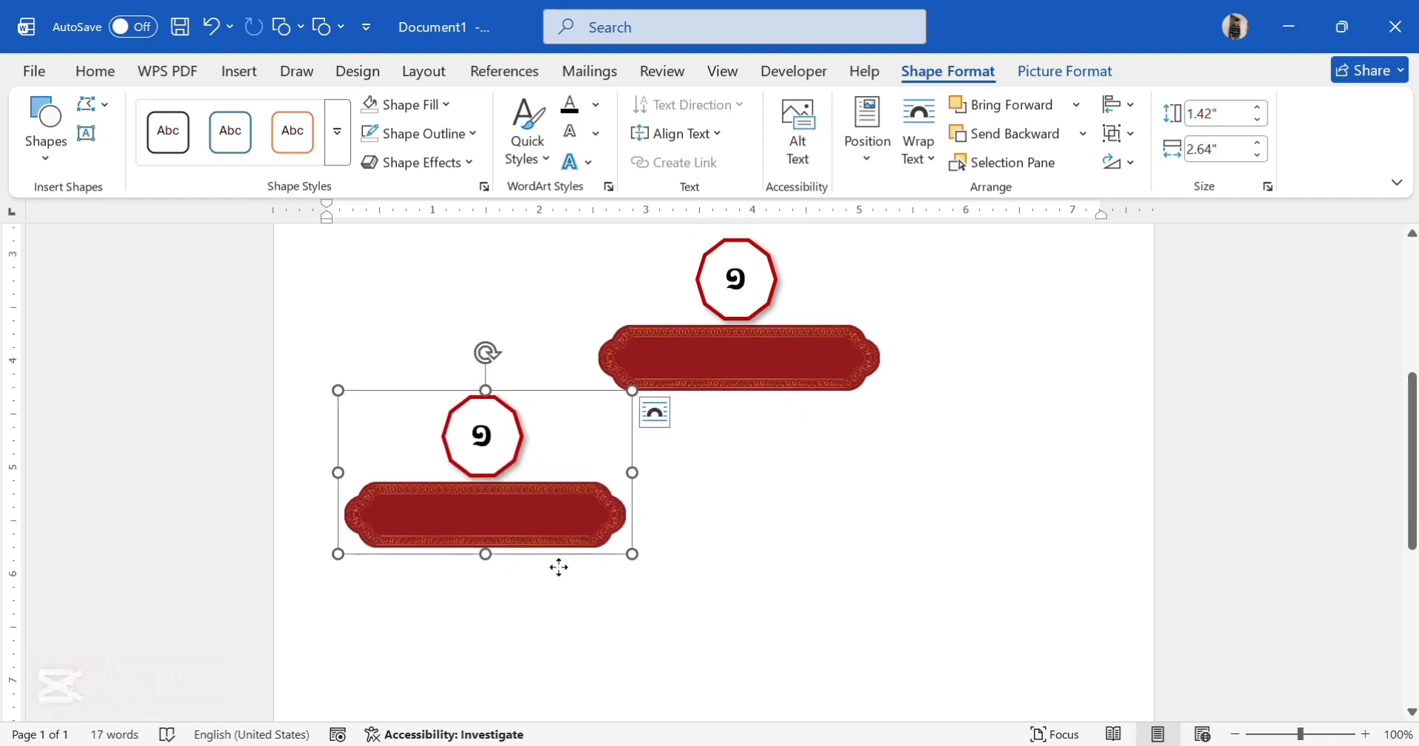
{"action": "left_click_drag", "start_coordinate": [558, 567], "coordinate": [973, 600]}
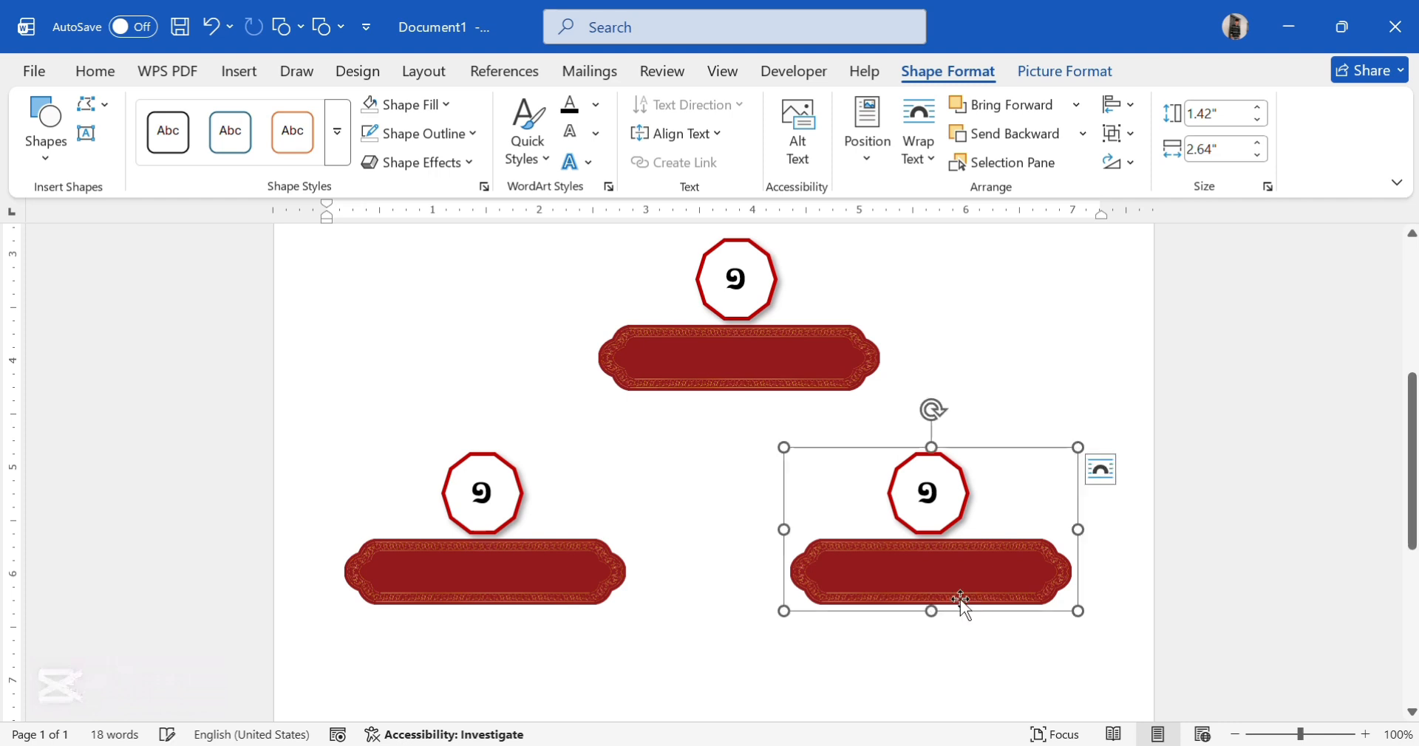
Step: Duplicate the lower pair of banner groups together and place the copies as a third row further down the page
{"action": "left_click", "coordinate": [573, 559], "text": "shift"}
{"action": "scroll", "coordinate": [574, 561], "scroll_direction": "down", "scroll_amount": 4}
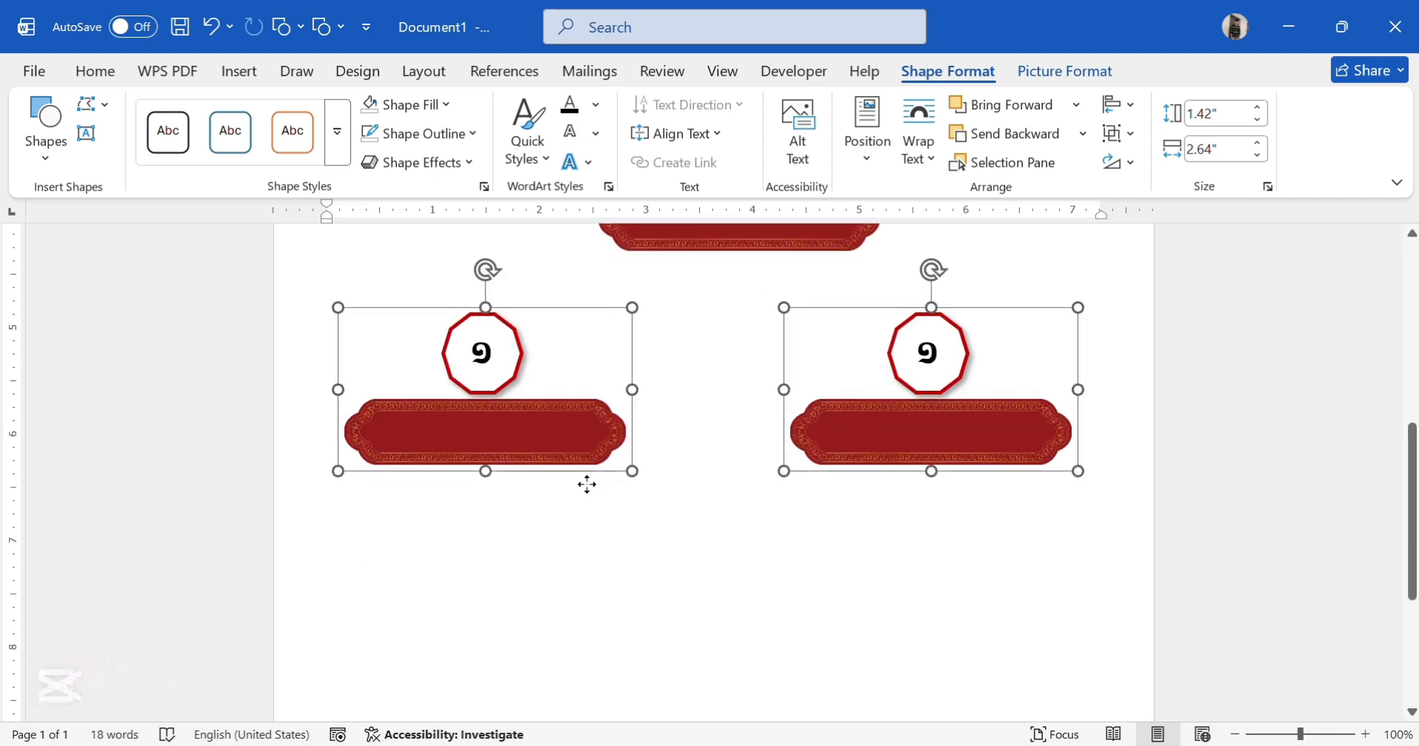
{"action": "left_click_drag", "start_coordinate": [586, 484], "coordinate": [574, 671]}
{"action": "scroll", "coordinate": [570, 539], "scroll_direction": "down", "scroll_amount": 4}
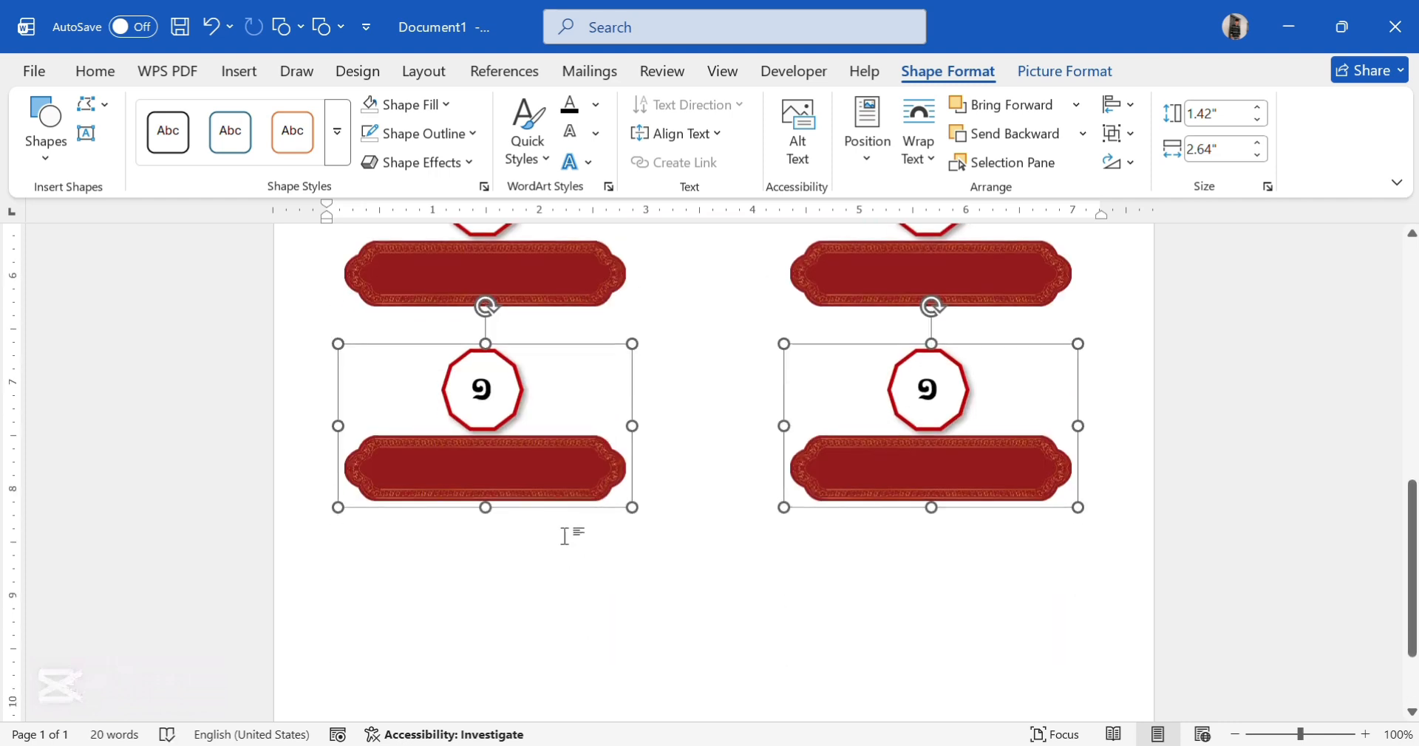
{"action": "scroll", "coordinate": [559, 517], "scroll_direction": "up", "scroll_amount": 2}
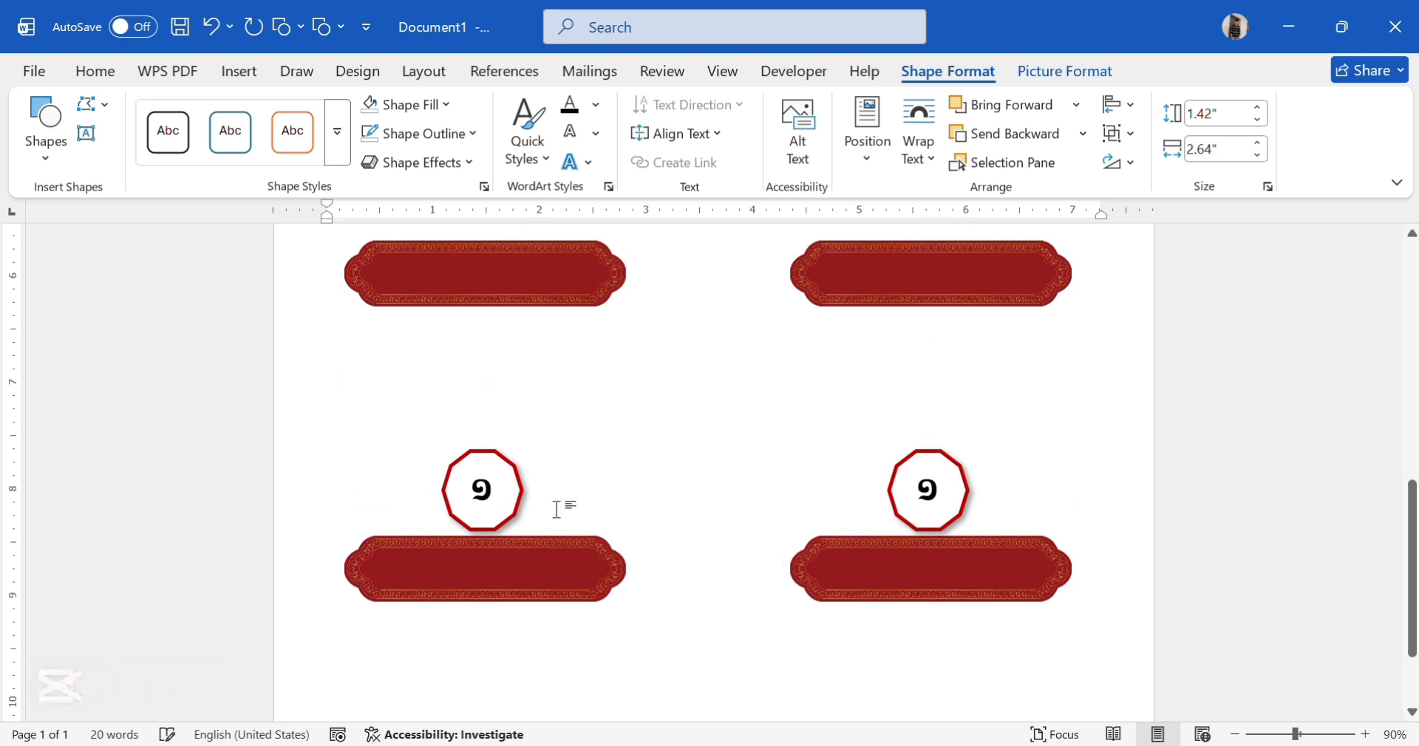
{"action": "scroll", "coordinate": [560, 514], "scroll_direction": "down", "scroll_amount": 4, "text": "ctrl"}
{"action": "scroll", "coordinate": [559, 512], "scroll_direction": "up", "scroll_amount": 3}
{"action": "scroll", "coordinate": [559, 512], "scroll_direction": "down", "scroll_amount": 3}
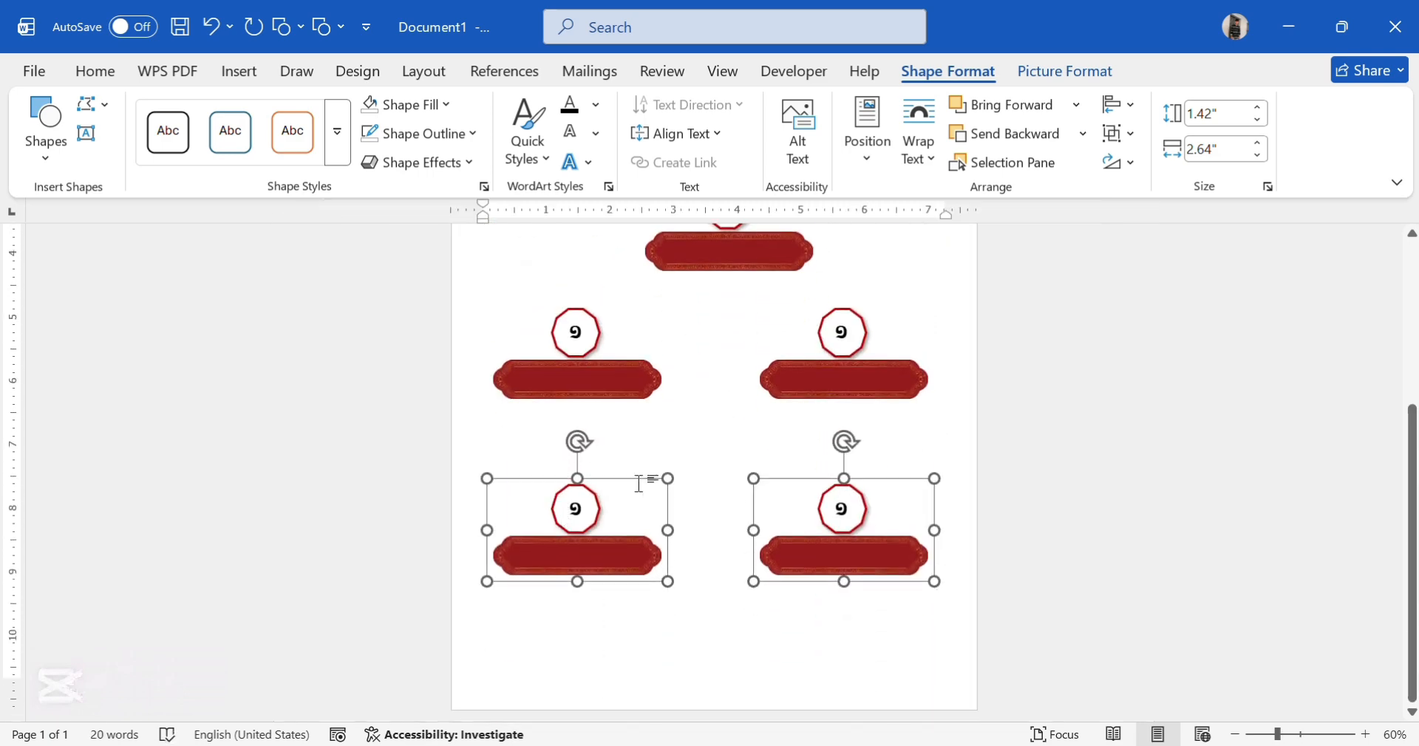
{"action": "scroll", "coordinate": [638, 484], "scroll_direction": "down", "scroll_amount": 1}
Step: Change the numerals in the second row's decagons to ២ on the left and ៣ on the right
{"action": "scroll", "coordinate": [713, 347], "scroll_direction": "up", "scroll_amount": 5, "text": "ctrl"}
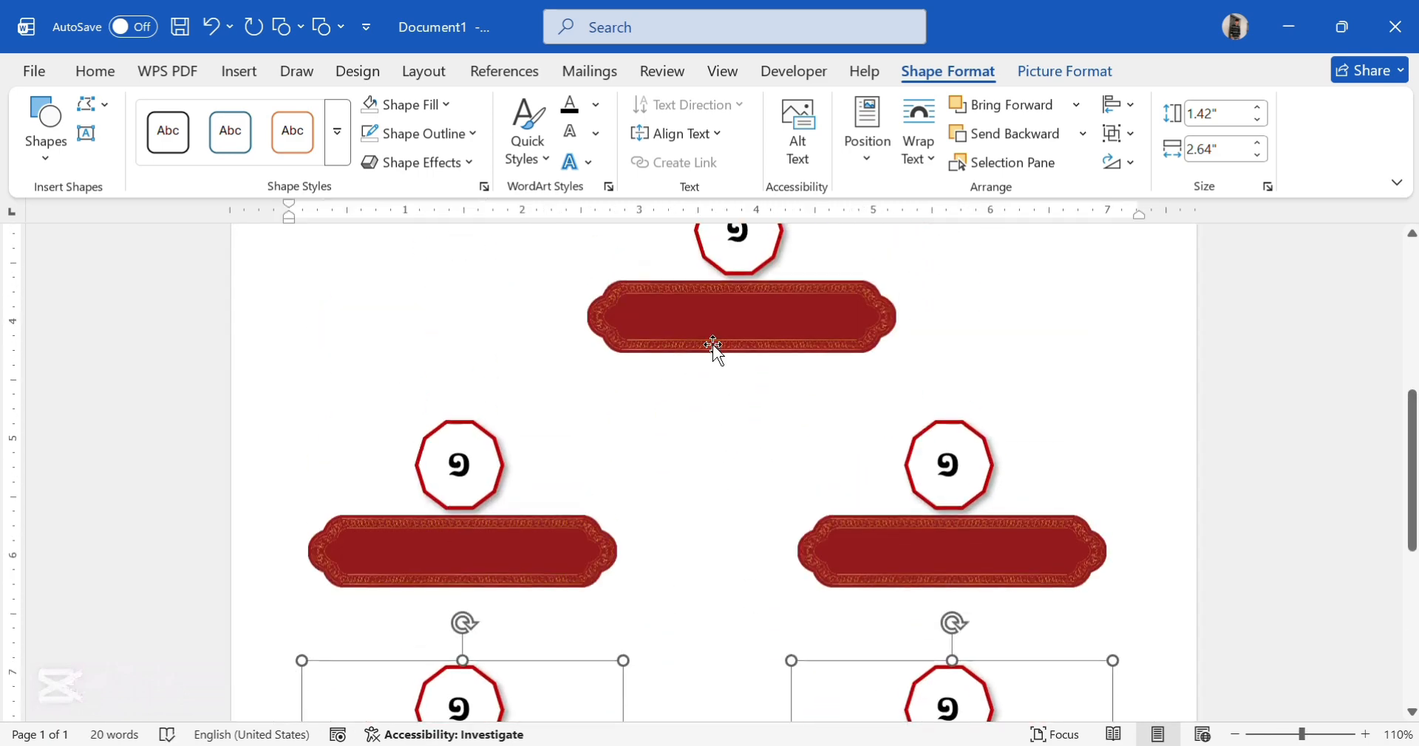
{"action": "left_click", "coordinate": [463, 469]}
{"action": "double_click", "coordinate": [447, 471]}
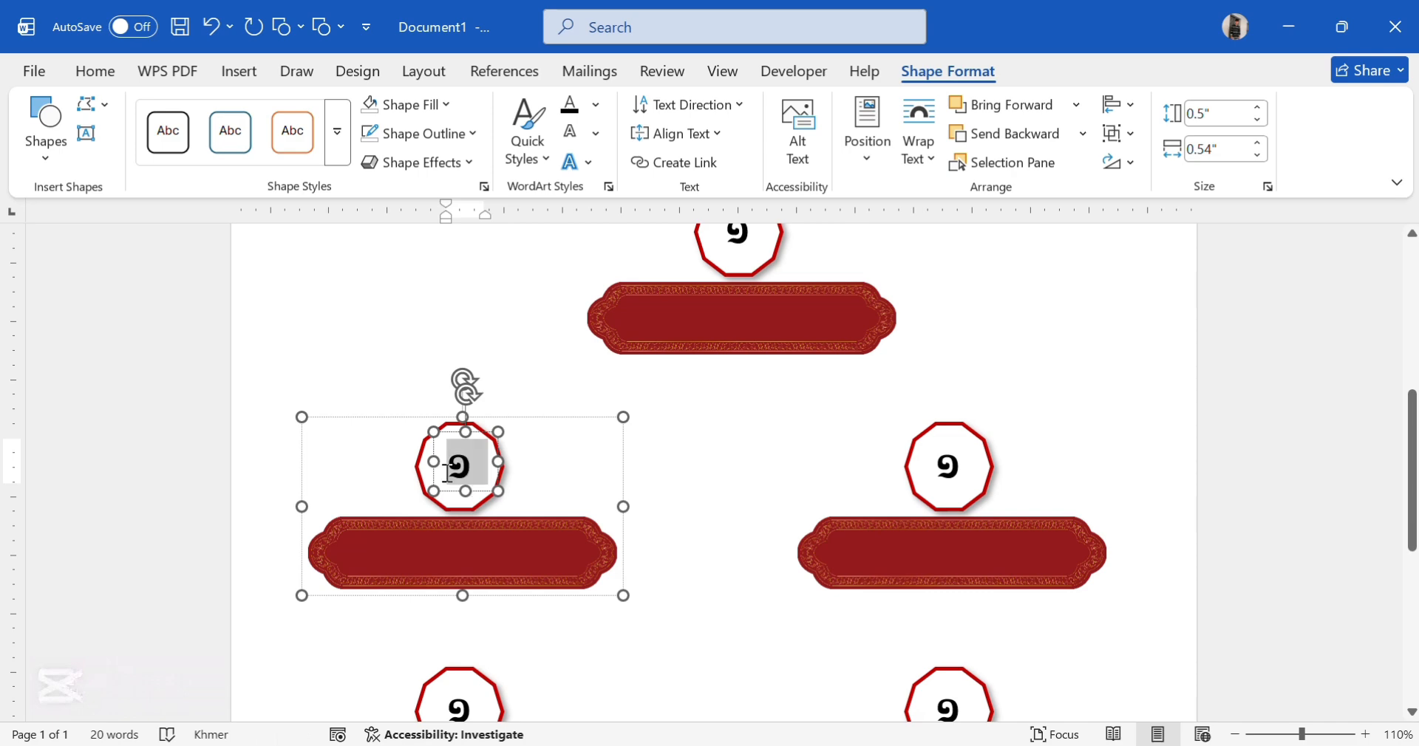
{"action": "type", "text": "២"}
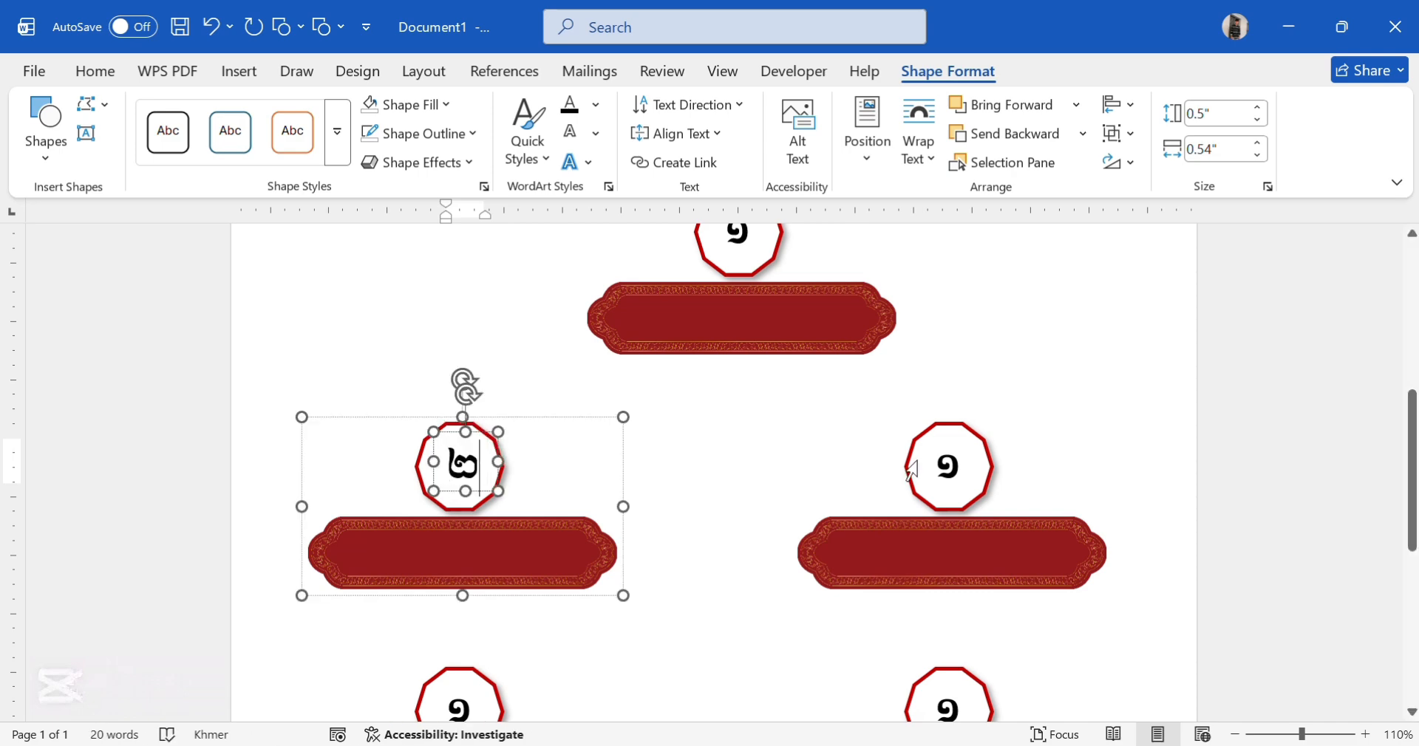
{"action": "left_click", "coordinate": [912, 469]}
{"action": "double_click", "coordinate": [949, 467]}
{"action": "type", "text": "៣"}
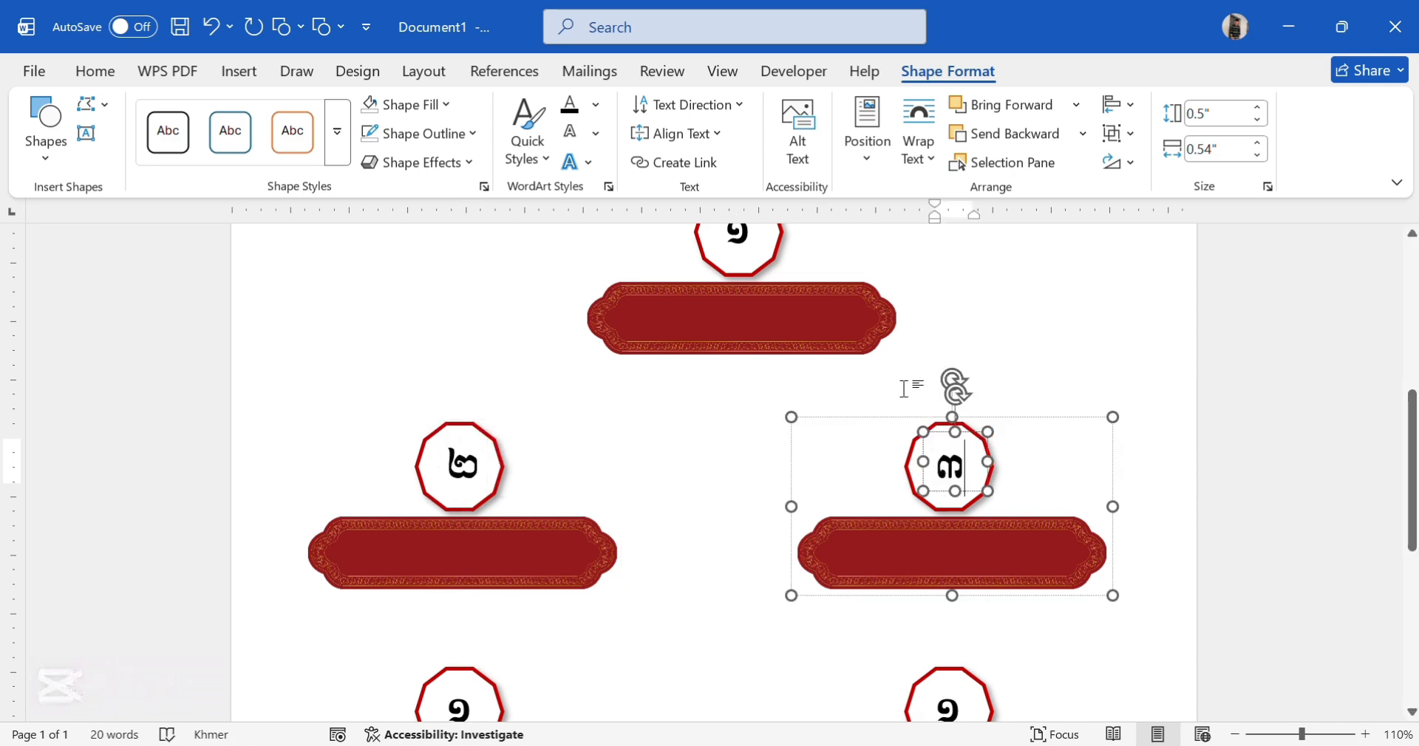
{"action": "left_click", "coordinate": [903, 389]}
Step: Change the numerals in the third row's decagons to ៤ on the left and ៥ on the right
{"action": "scroll", "coordinate": [902, 389], "scroll_direction": "down", "scroll_amount": 5}
{"action": "left_click_drag", "start_coordinate": [470, 563], "coordinate": [446, 569]}
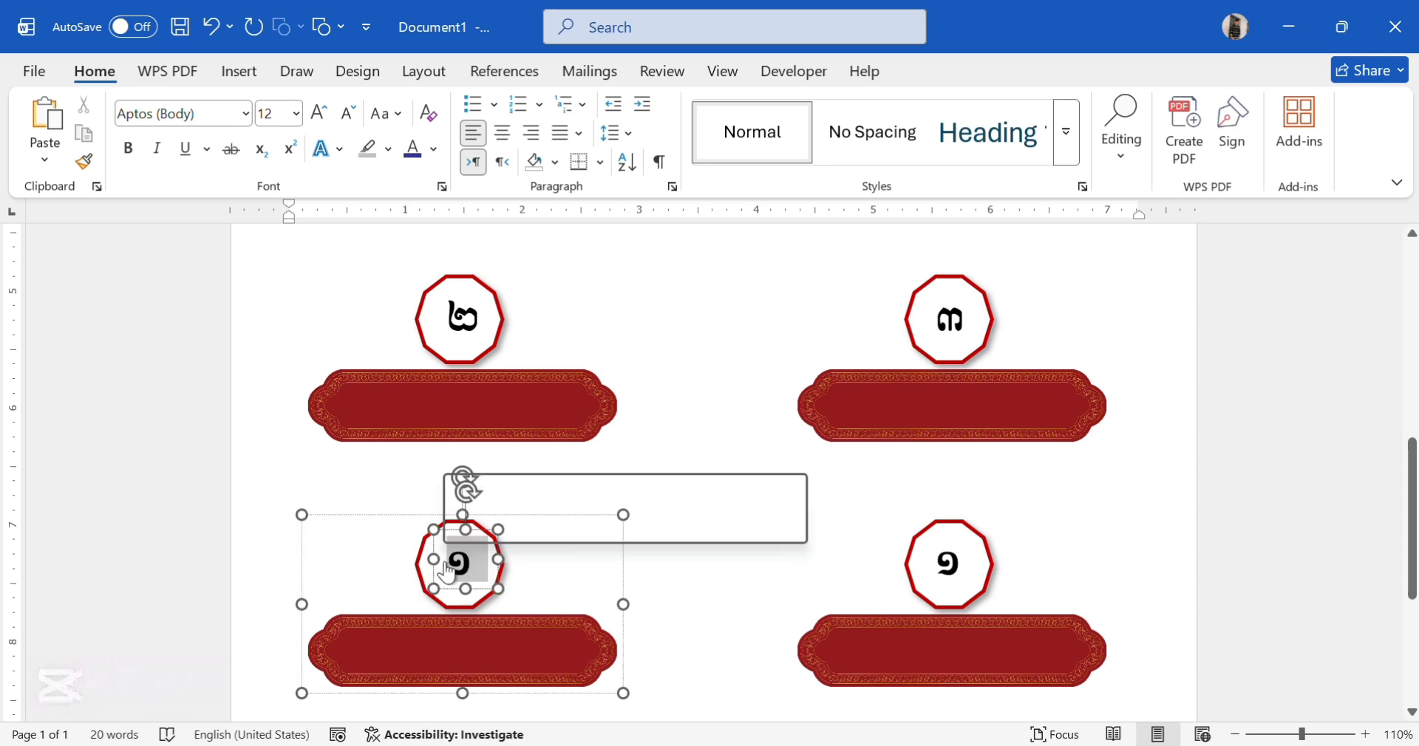
{"action": "type", "text": "៤"}
{"action": "double_click", "coordinate": [953, 563]}
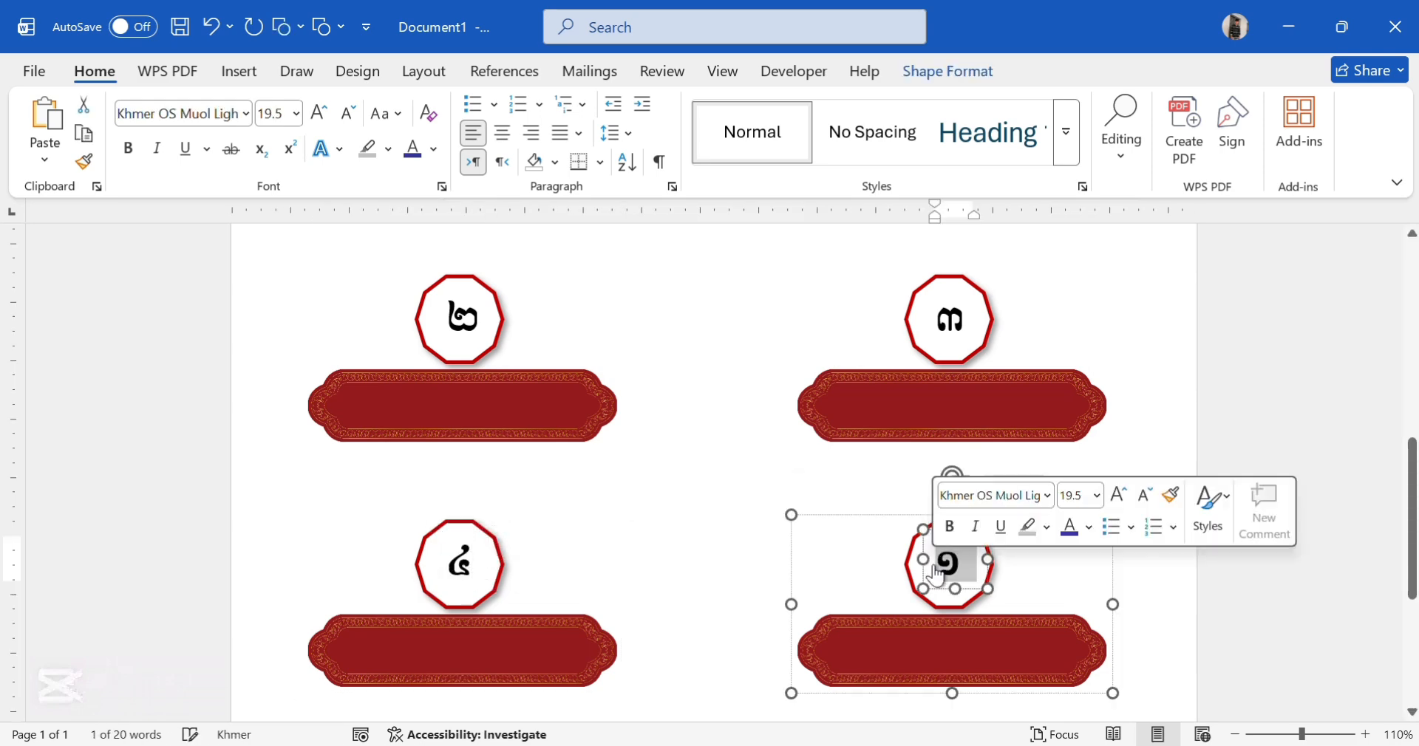
{"action": "type", "text": "៥"}
{"action": "left_click", "coordinate": [805, 484]}
{"action": "scroll", "coordinate": [804, 488], "scroll_direction": "down", "scroll_amount": 3}
{"action": "scroll", "coordinate": [804, 488], "scroll_direction": "up", "scroll_amount": 9}
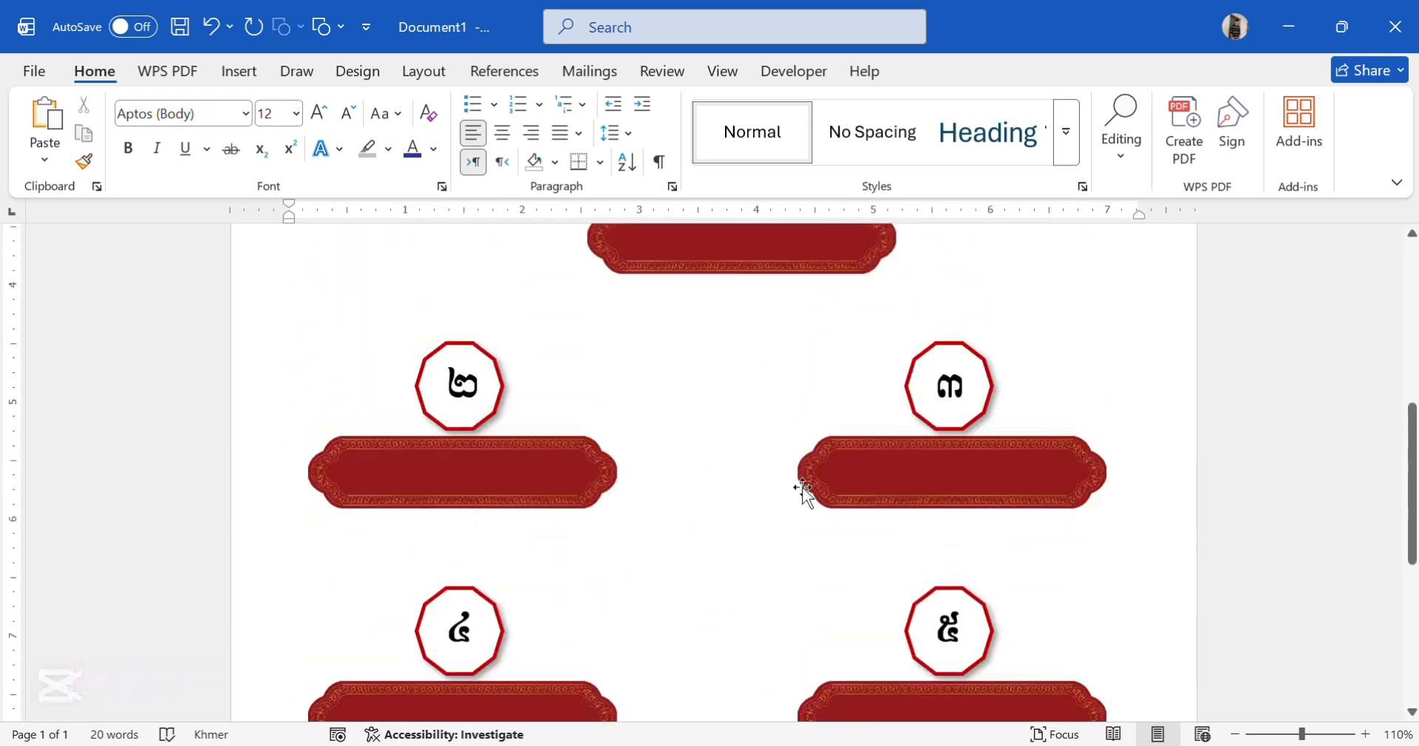
{"action": "scroll", "coordinate": [804, 489], "scroll_direction": "down", "scroll_amount": 3}
{"action": "scroll", "coordinate": [804, 490], "scroll_direction": "up", "scroll_amount": 4}
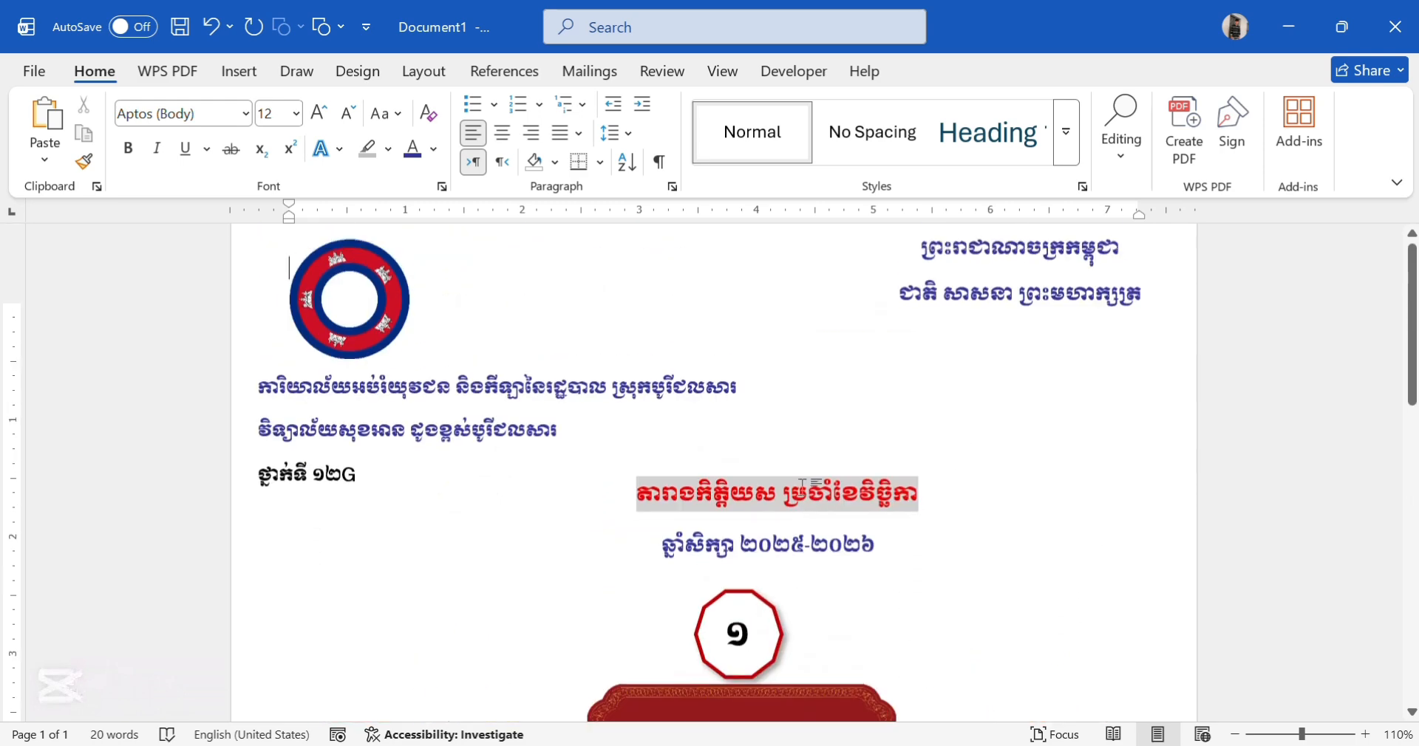
{"action": "scroll", "coordinate": [701, 427], "scroll_direction": "down", "scroll_amount": 12}
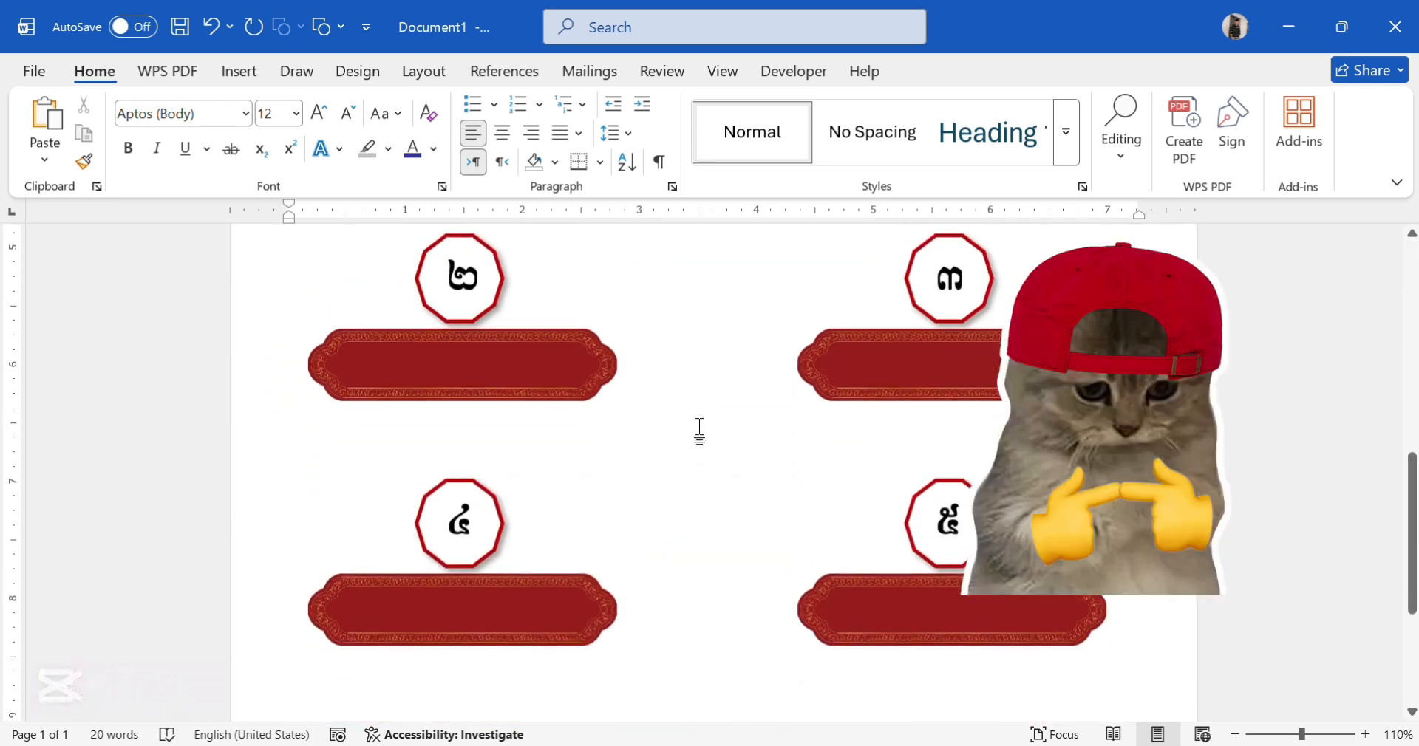
{"action": "scroll", "coordinate": [701, 428], "scroll_direction": "up", "scroll_amount": 10}
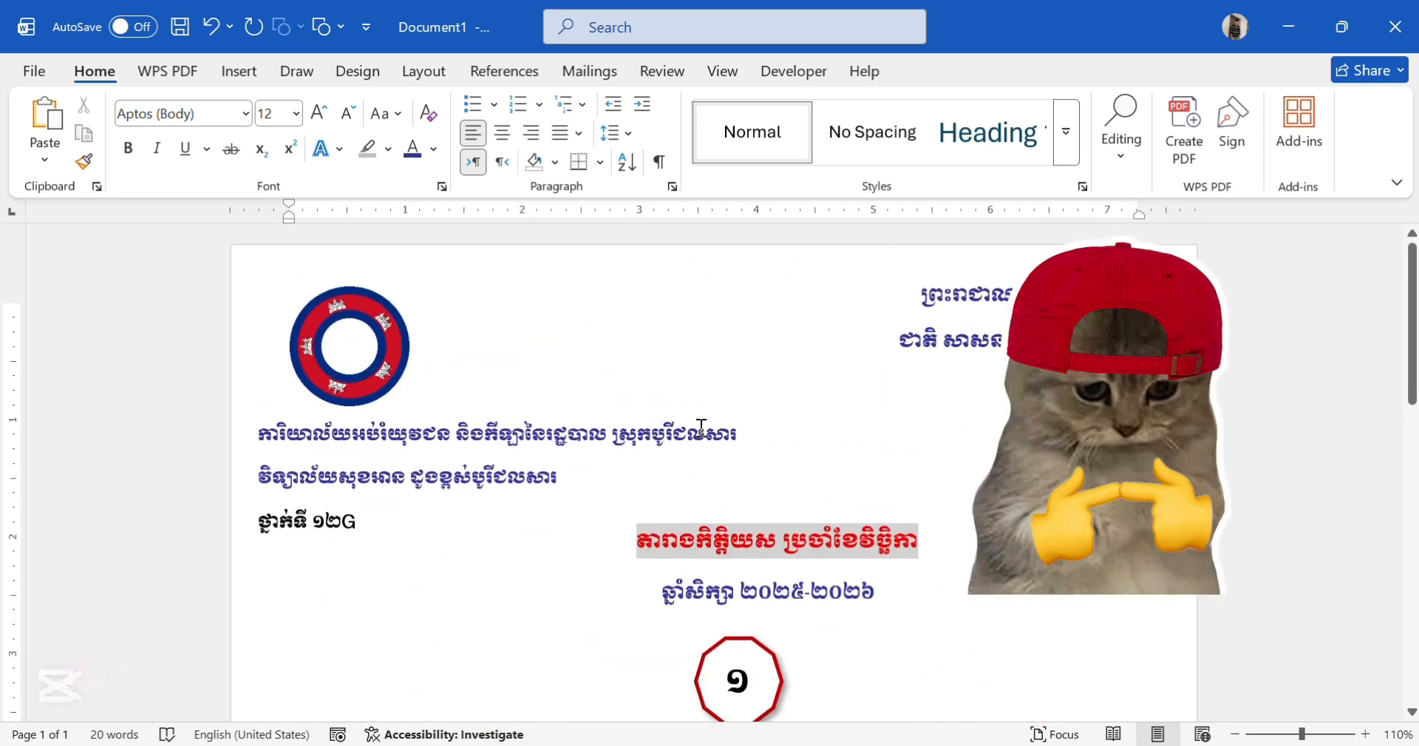
{"action": "scroll", "coordinate": [656, 330], "scroll_direction": "down", "scroll_amount": 4}
{"action": "scroll", "coordinate": [650, 340], "scroll_direction": "up", "scroll_amount": 3}
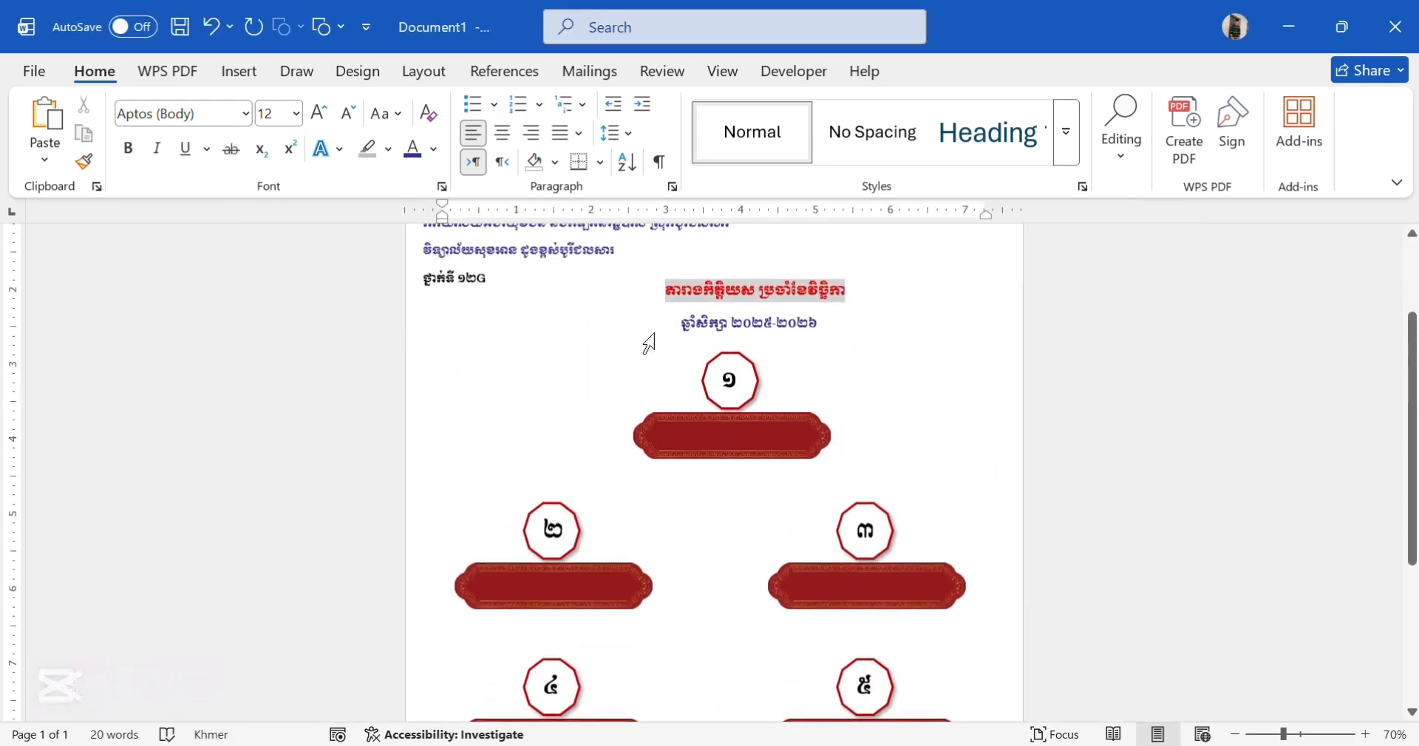
Step: Draw a rectangle about 7.33" wide over the page content and stretch it down to about 8.45" high
{"action": "left_click", "coordinate": [232, 83]}
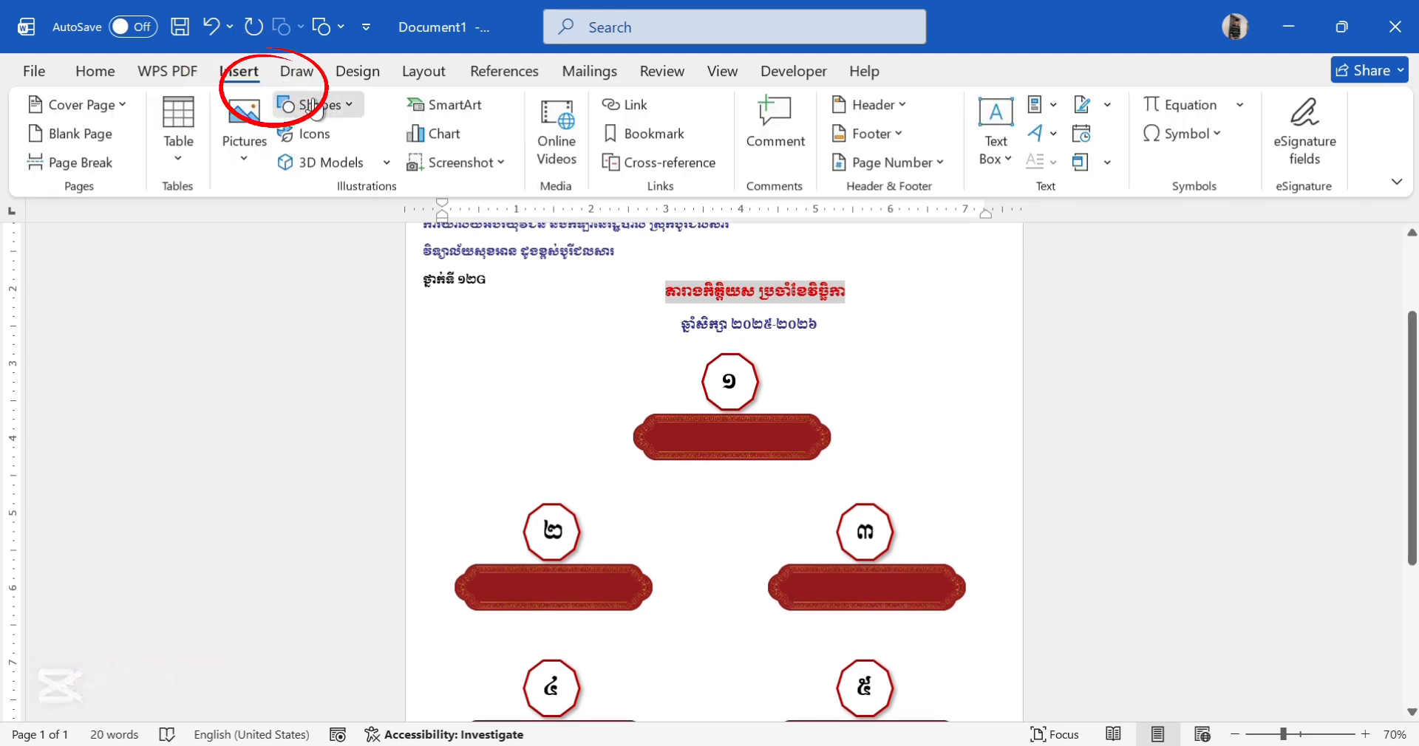
{"action": "left_click", "coordinate": [316, 104]}
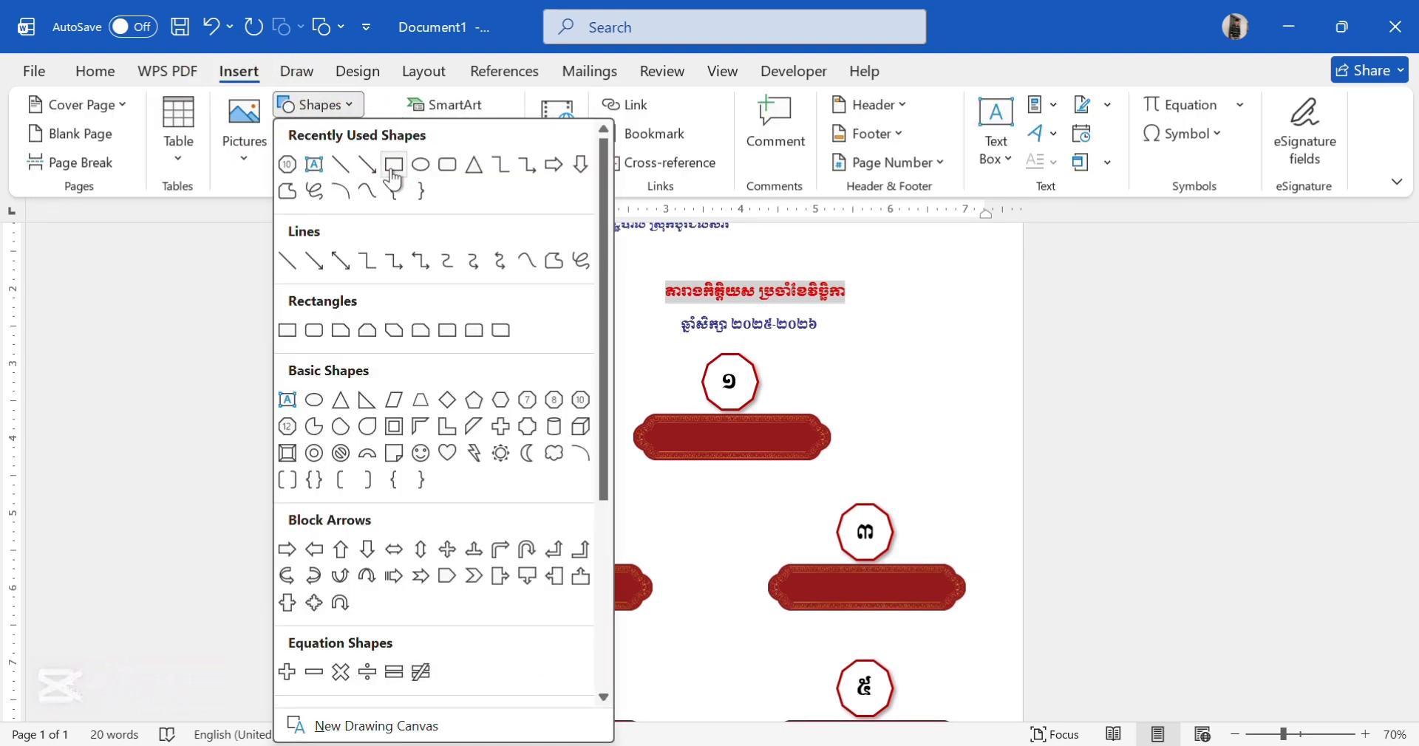
{"action": "left_click", "coordinate": [313, 167]}
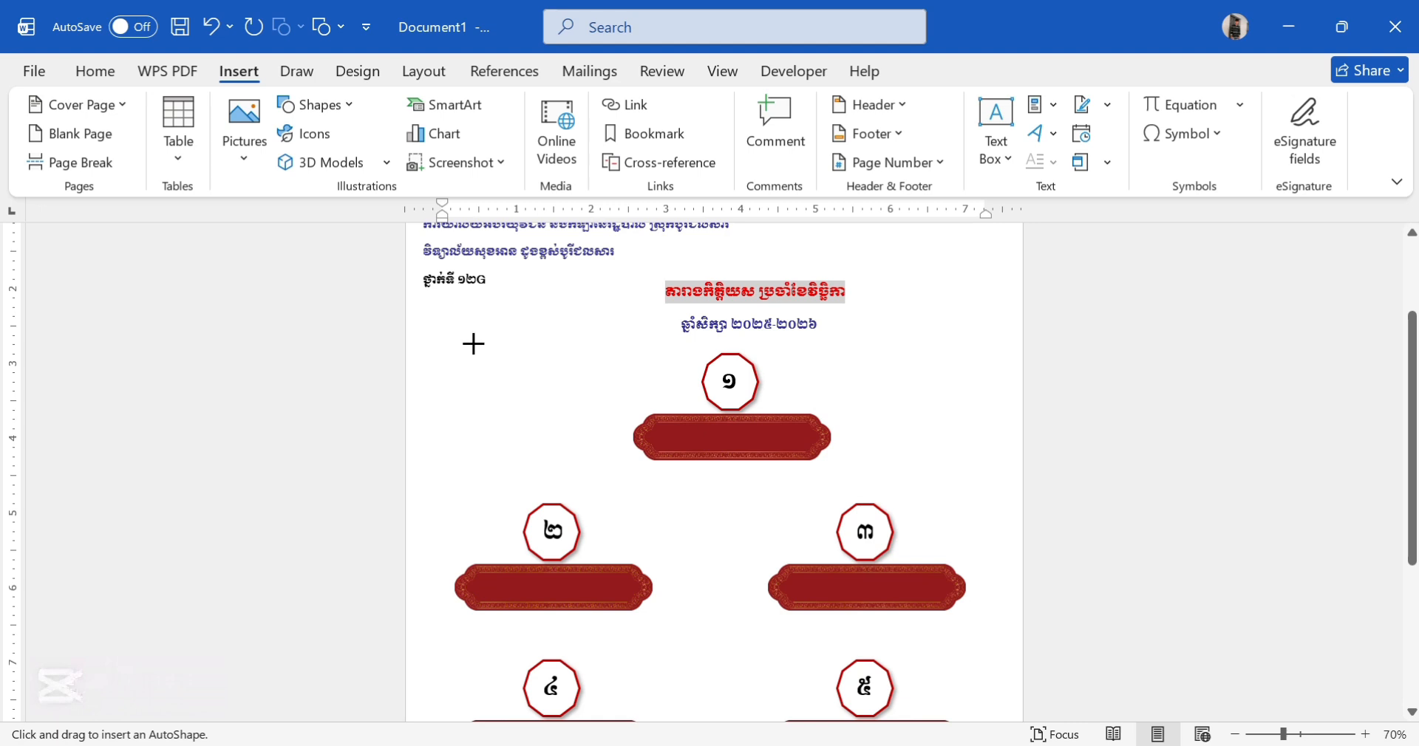
{"action": "scroll", "coordinate": [473, 345], "scroll_direction": "up", "scroll_amount": 4}
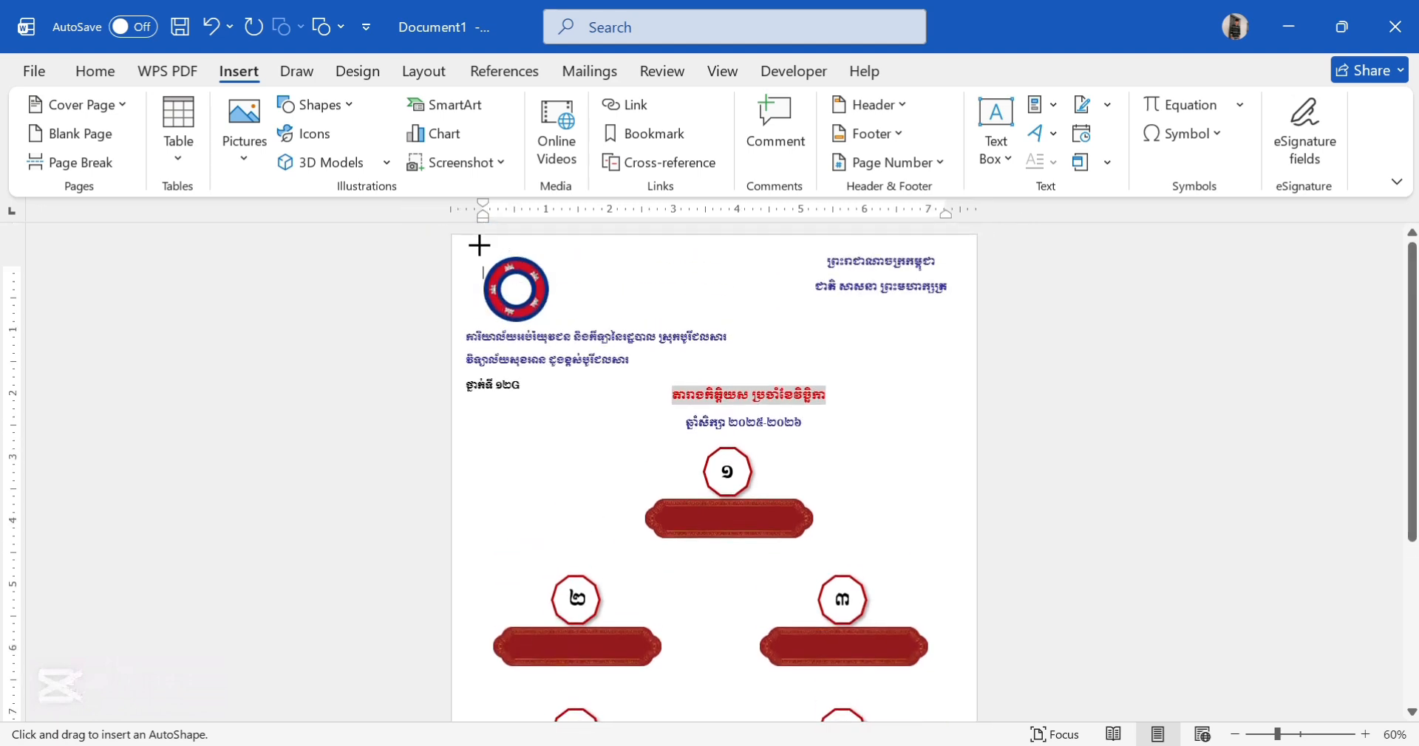
{"action": "left_click_drag", "start_coordinate": [477, 249], "coordinate": [942, 609]}
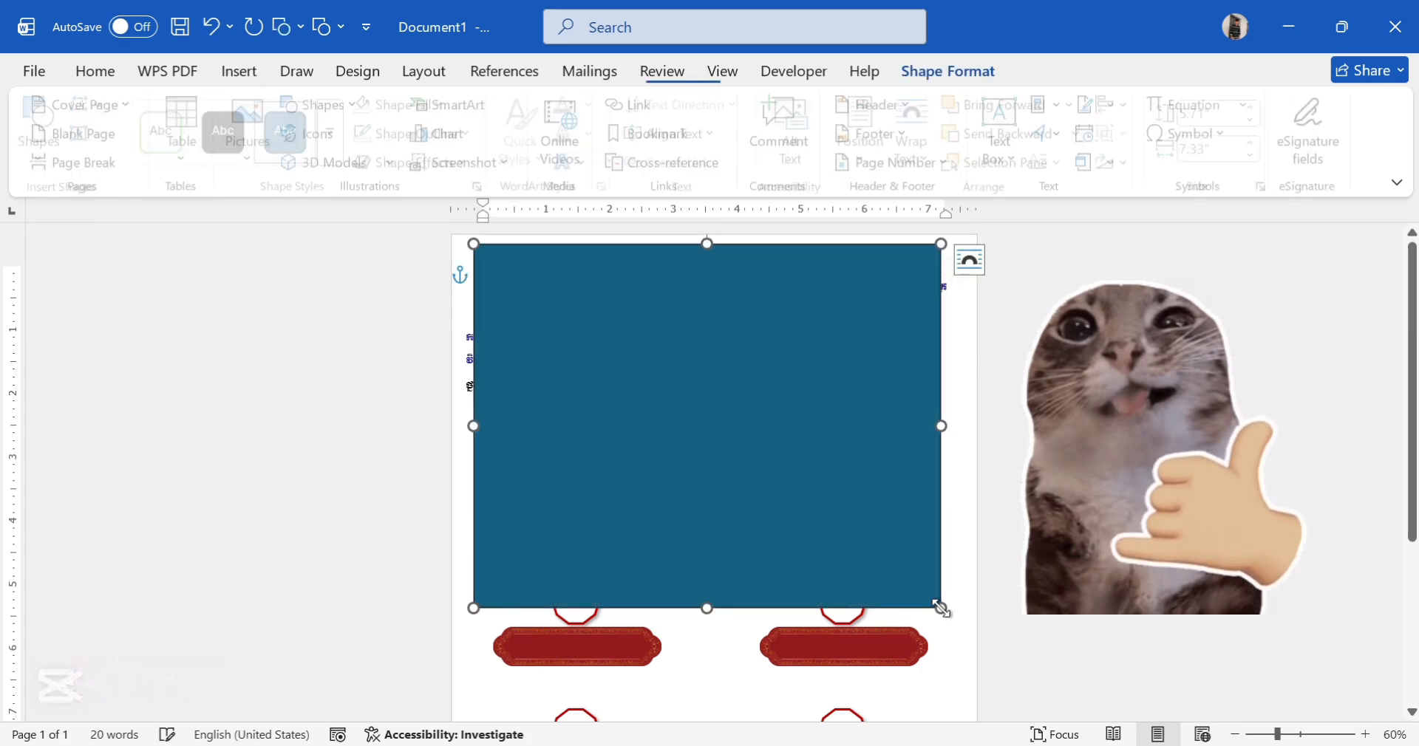
{"action": "left_click_drag", "start_coordinate": [702, 629], "coordinate": [697, 677]}
{"action": "scroll", "coordinate": [693, 673], "scroll_direction": "down", "scroll_amount": 2}
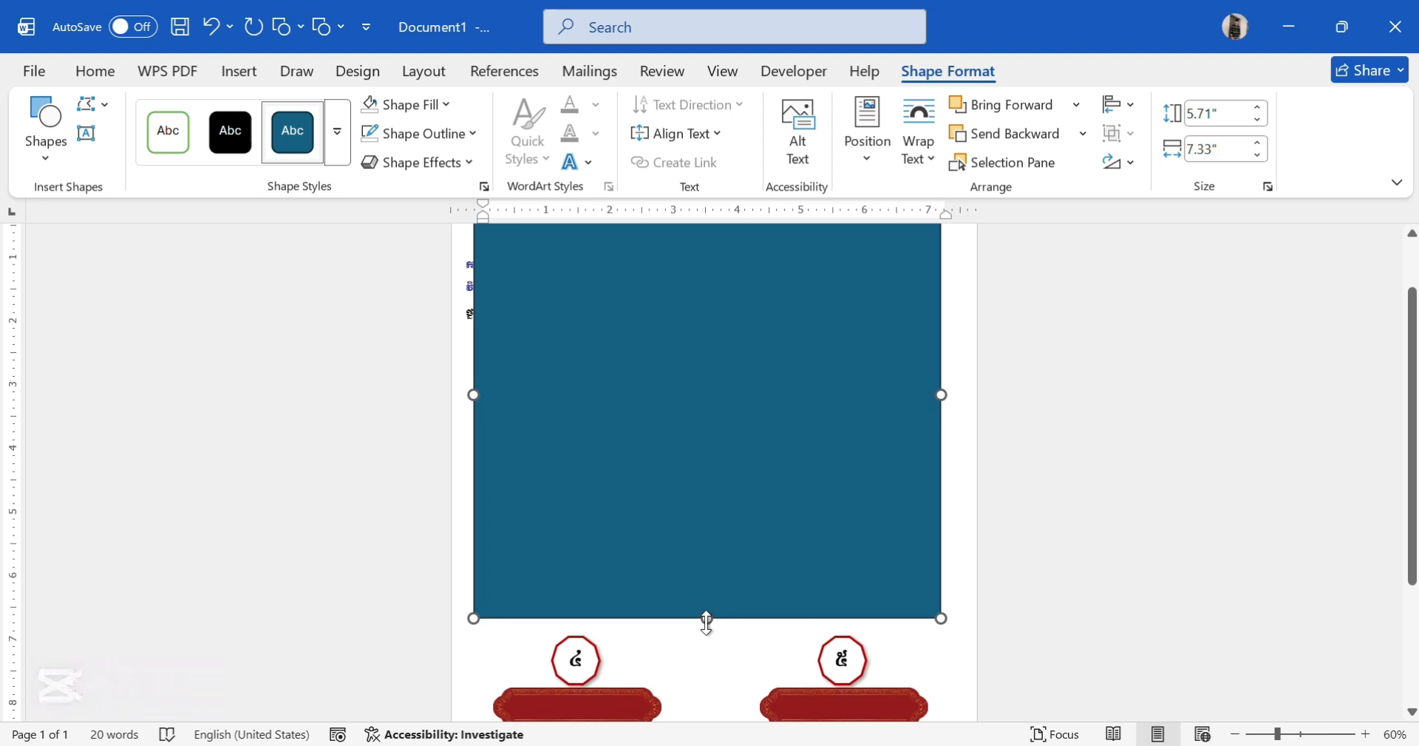
{"action": "left_click_drag", "start_coordinate": [703, 624], "coordinate": [686, 695]}
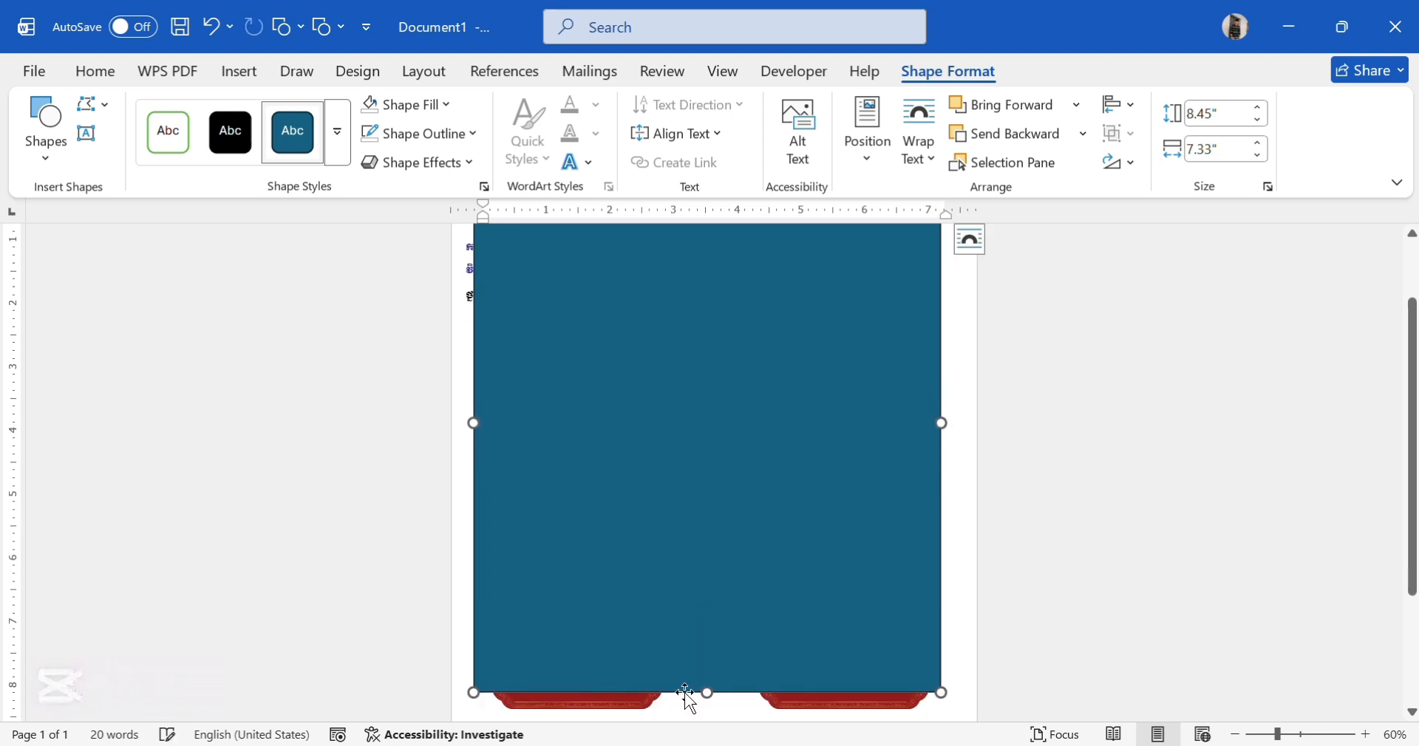
Step: Send the large rectangle to the back, behind the headings, logo and numbered banners
{"action": "right_click", "coordinate": [712, 507]}
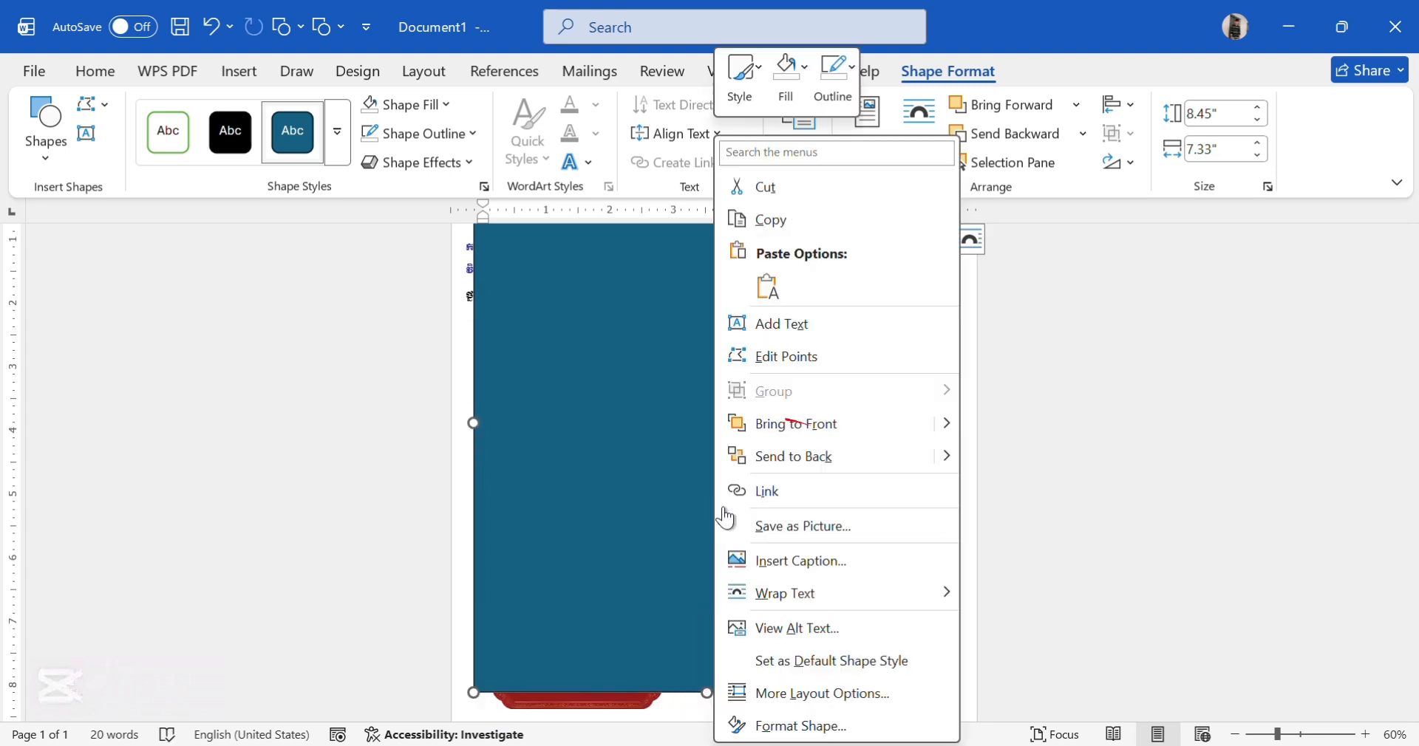
{"action": "left_click", "coordinate": [804, 468]}
{"action": "scroll", "coordinate": [776, 477], "scroll_direction": "up", "scroll_amount": 1}
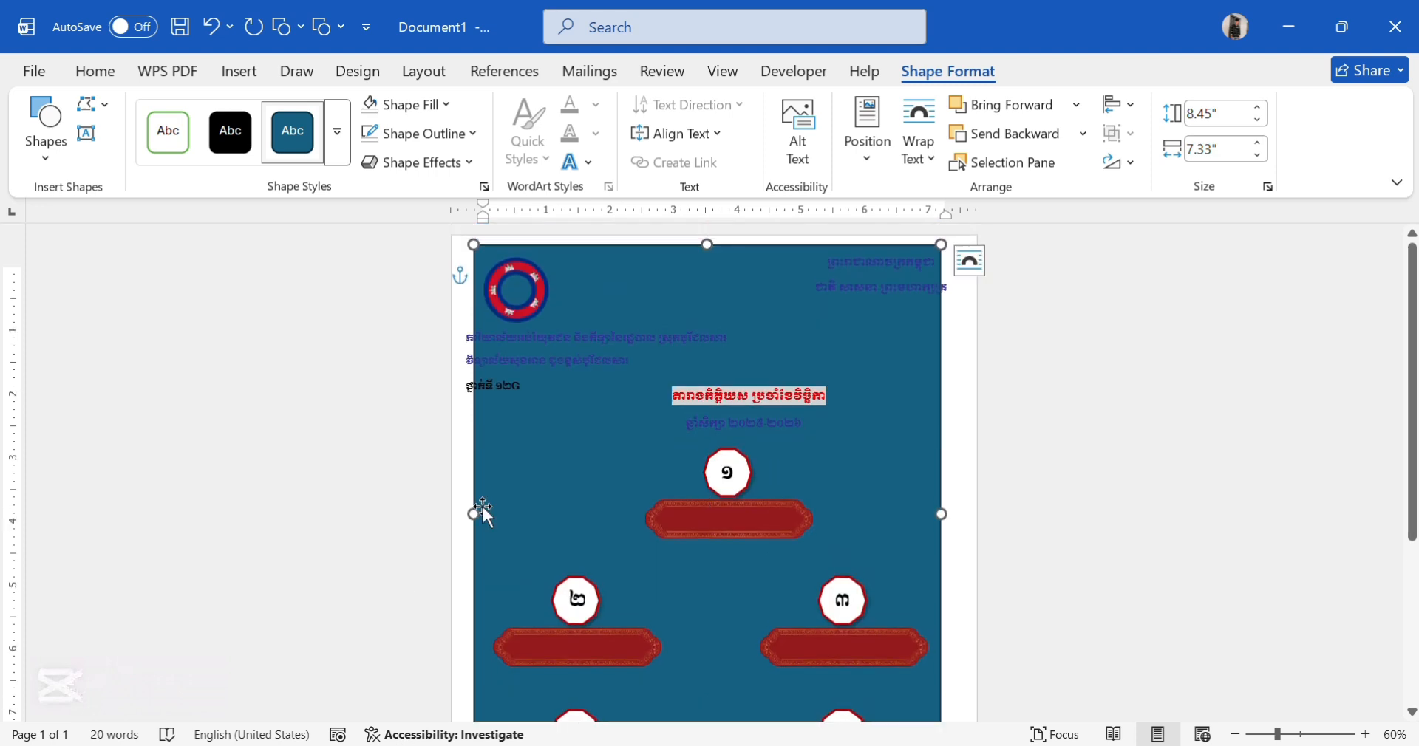
Step: Resize the rectangle to about 7.95" wide and 8.95" high, evenly spaced between the page edges and enclosing the bottom banners
{"action": "left_click_drag", "start_coordinate": [471, 516], "coordinate": [462, 513]}
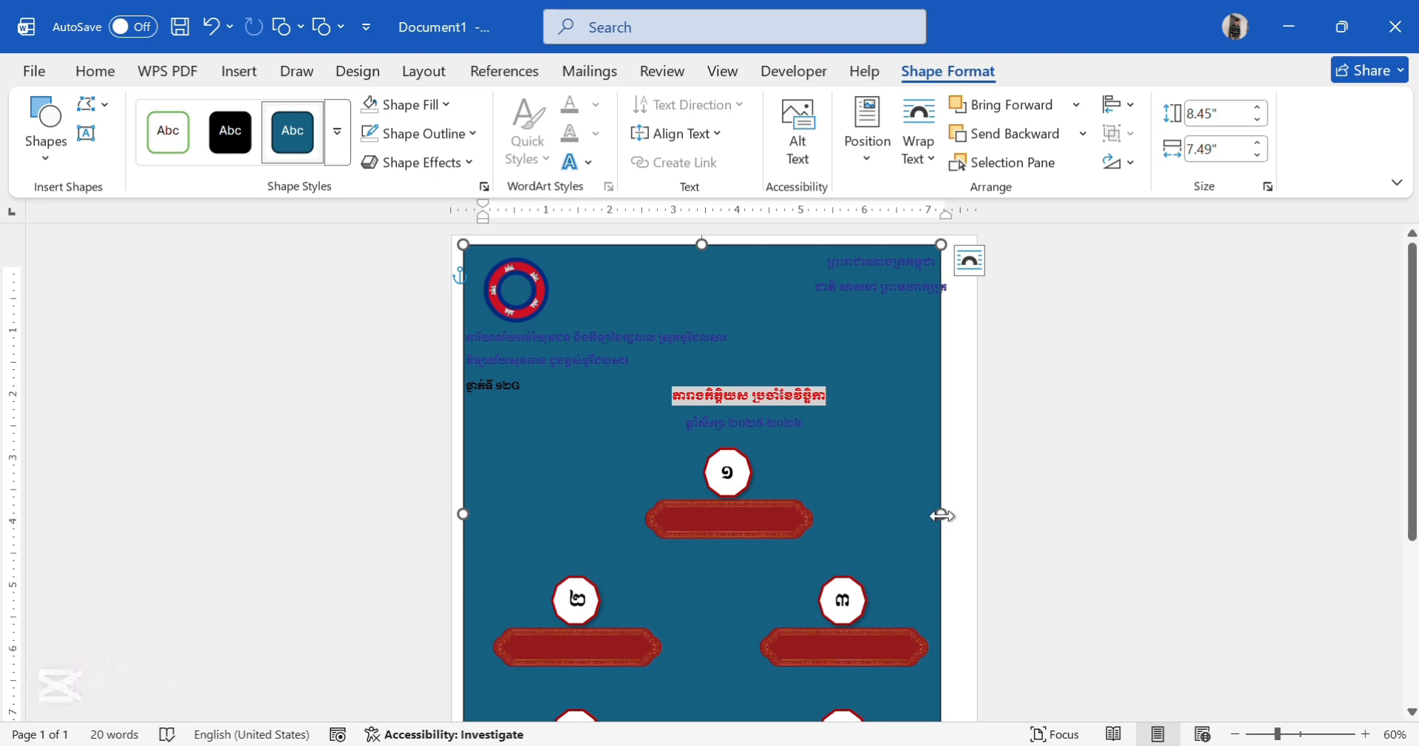
{"action": "left_click_drag", "start_coordinate": [945, 518], "coordinate": [966, 523]}
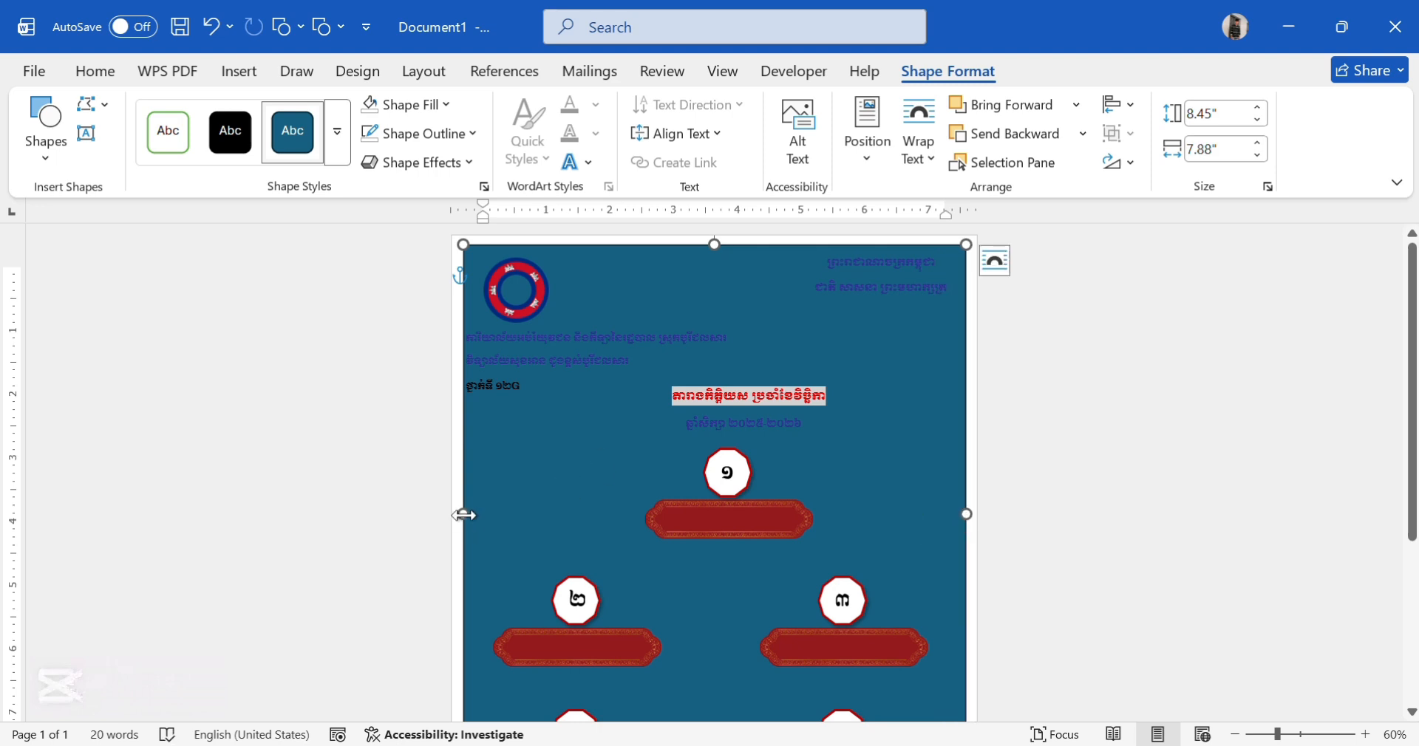
{"action": "left_click_drag", "start_coordinate": [464, 515], "coordinate": [460, 515]}
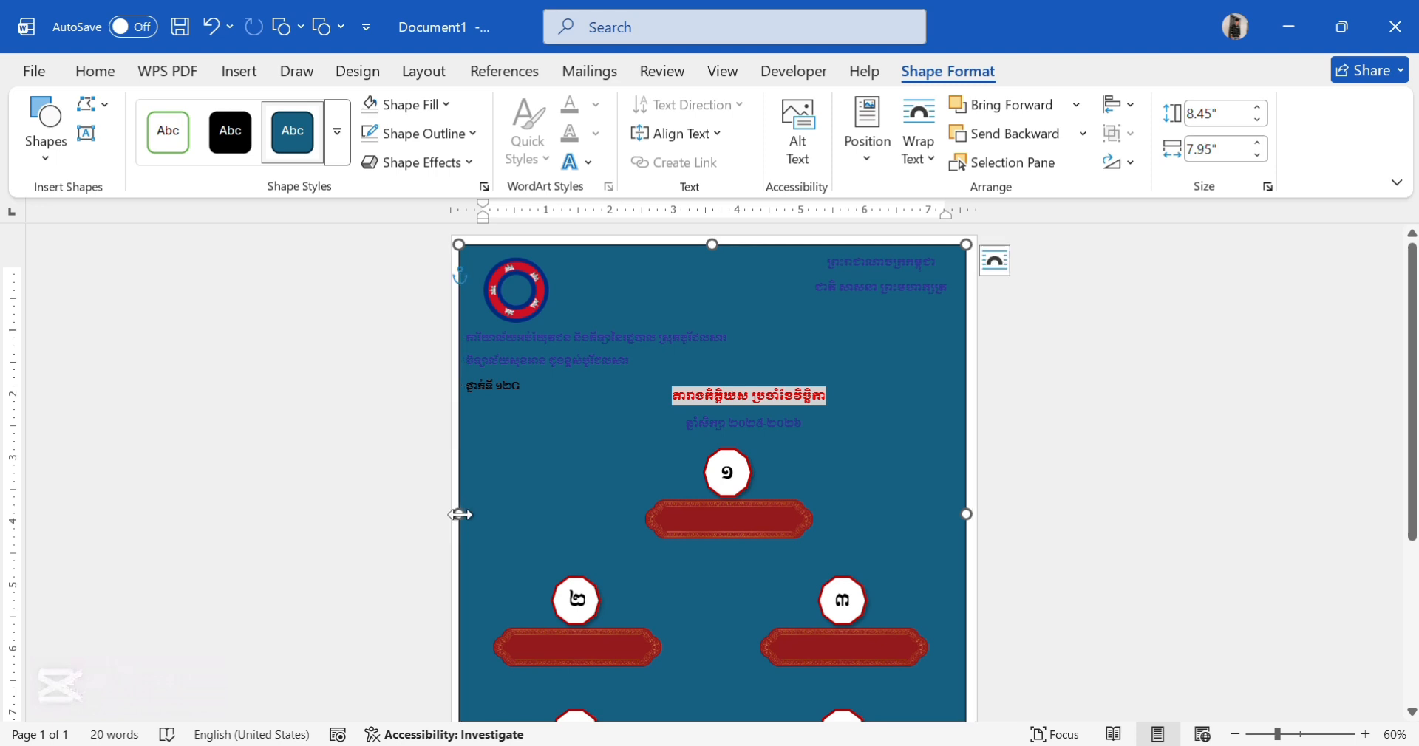
{"action": "key", "text": "Right"}
{"action": "key", "text": "Right"}
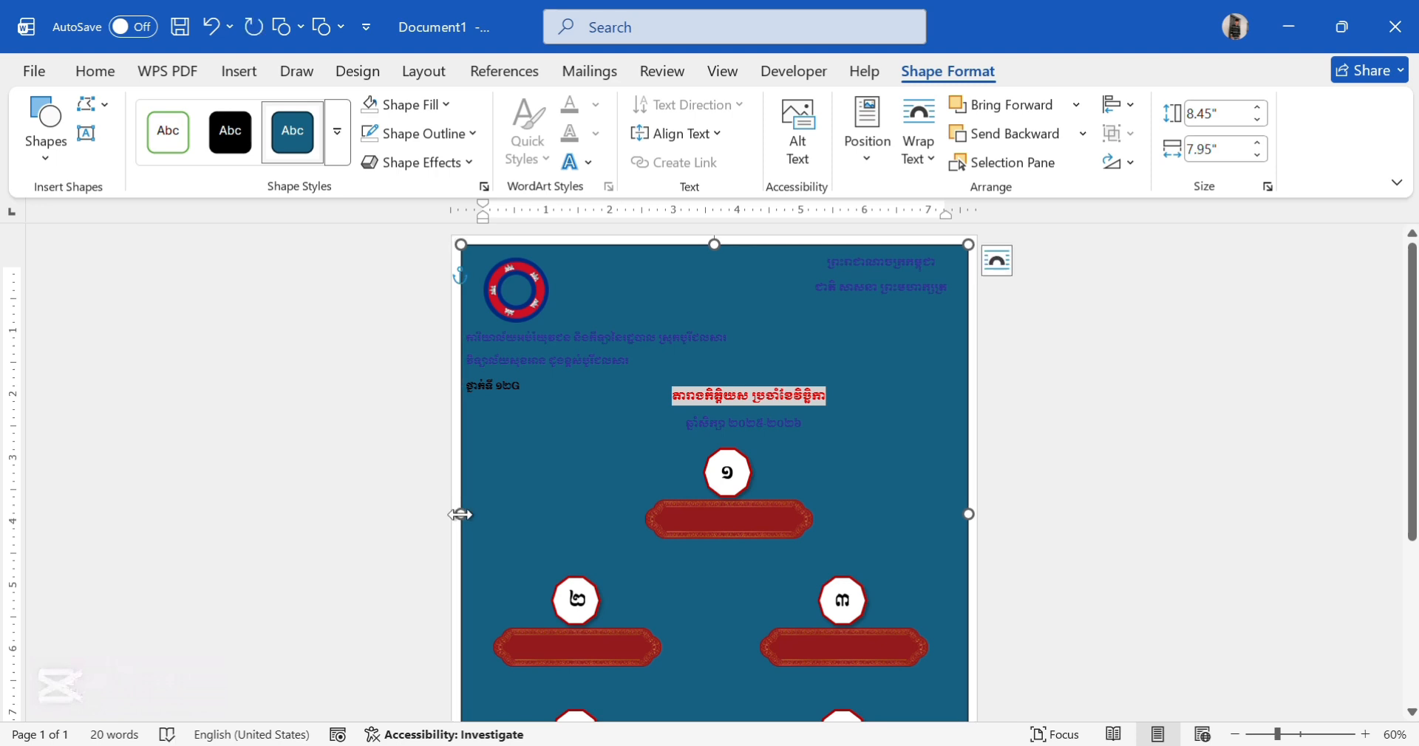
{"action": "scroll", "coordinate": [773, 479], "scroll_direction": "down", "scroll_amount": 4}
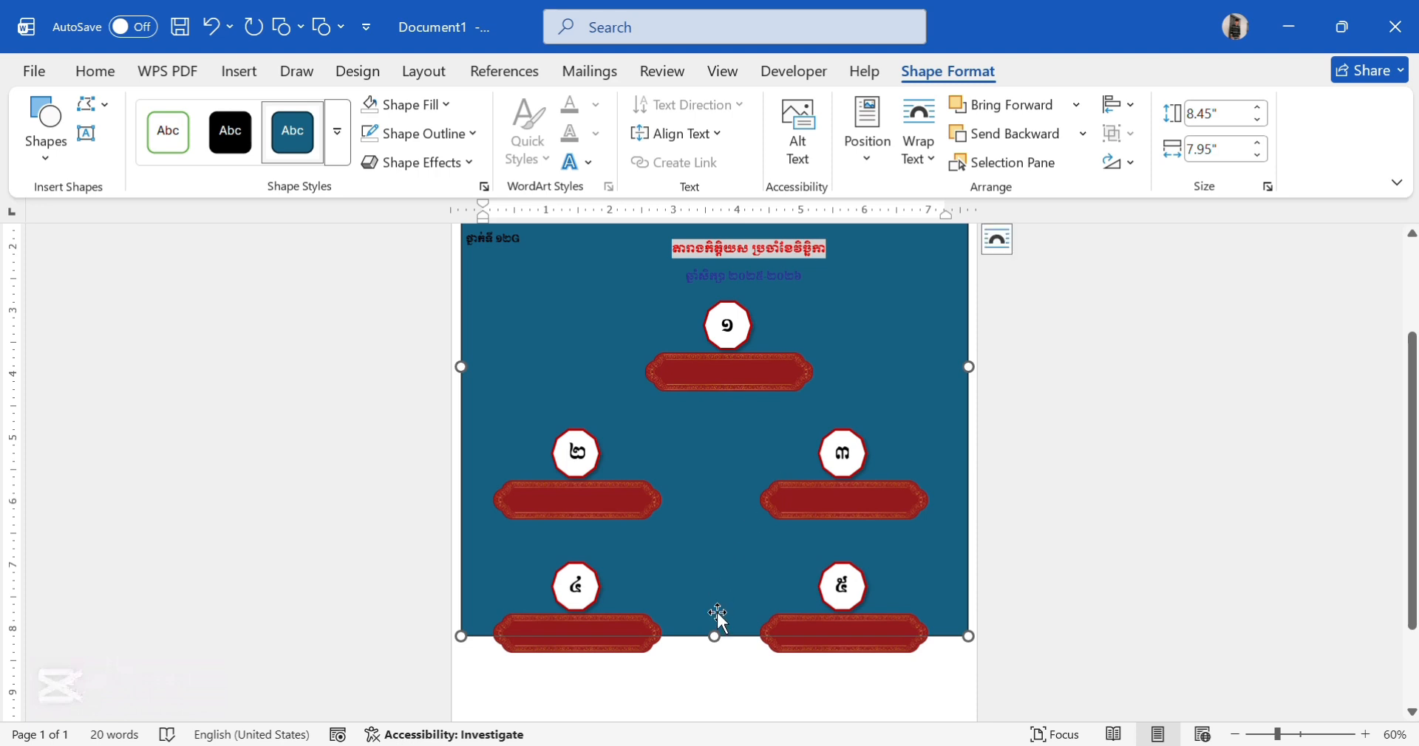
{"action": "left_click_drag", "start_coordinate": [713, 638], "coordinate": [711, 669]}
Step: Remove the rectangle's fill and give it a dark red outline so it forms a page frame
{"action": "scroll", "coordinate": [545, 307], "scroll_direction": "up", "scroll_amount": 4}
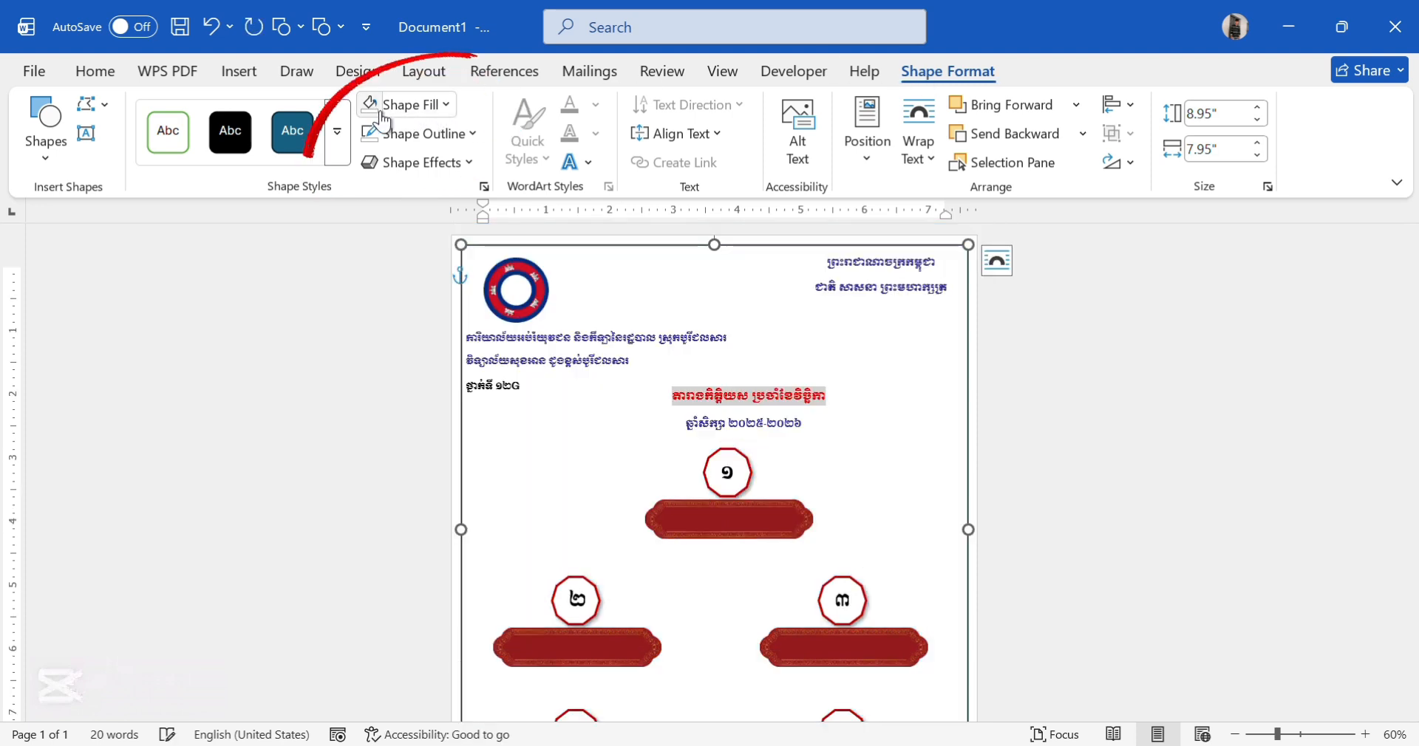
{"action": "left_click", "coordinate": [413, 137]}
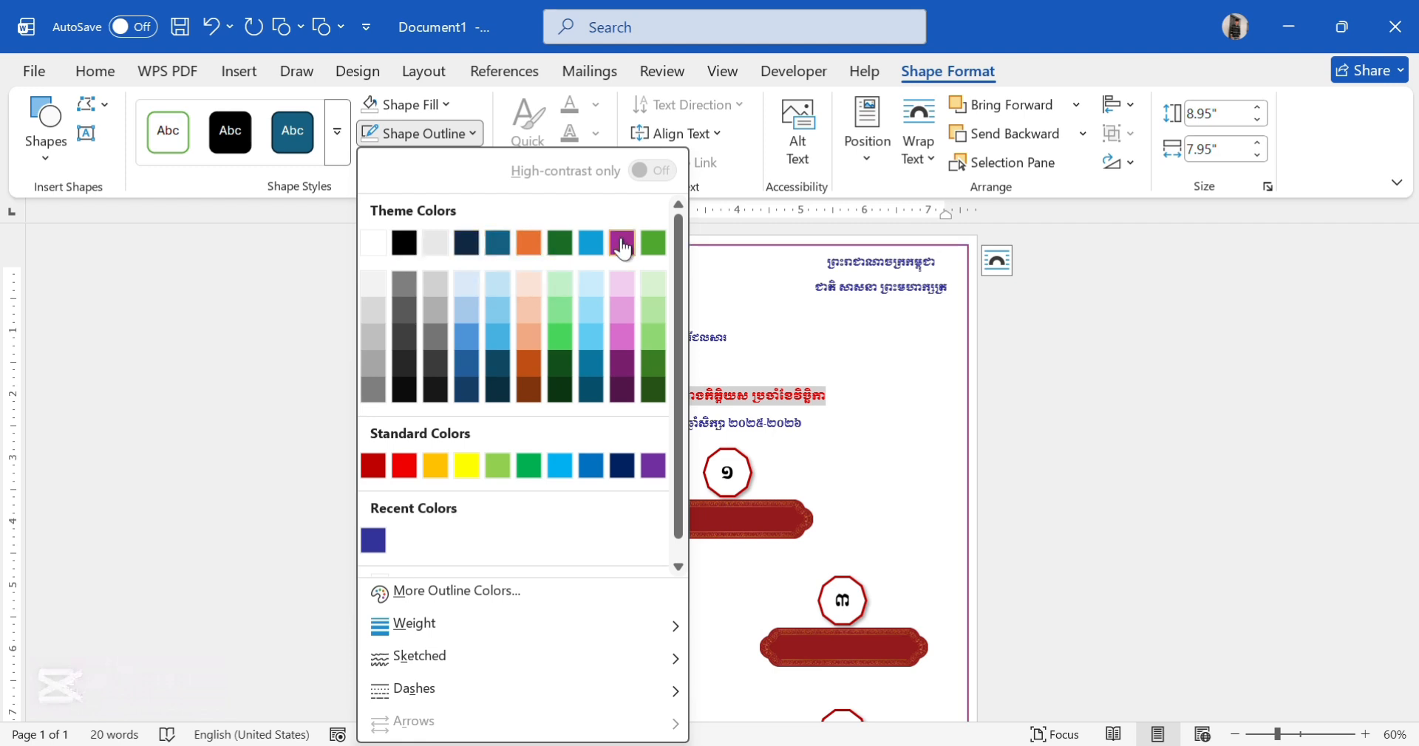
{"action": "left_click", "coordinate": [373, 466]}
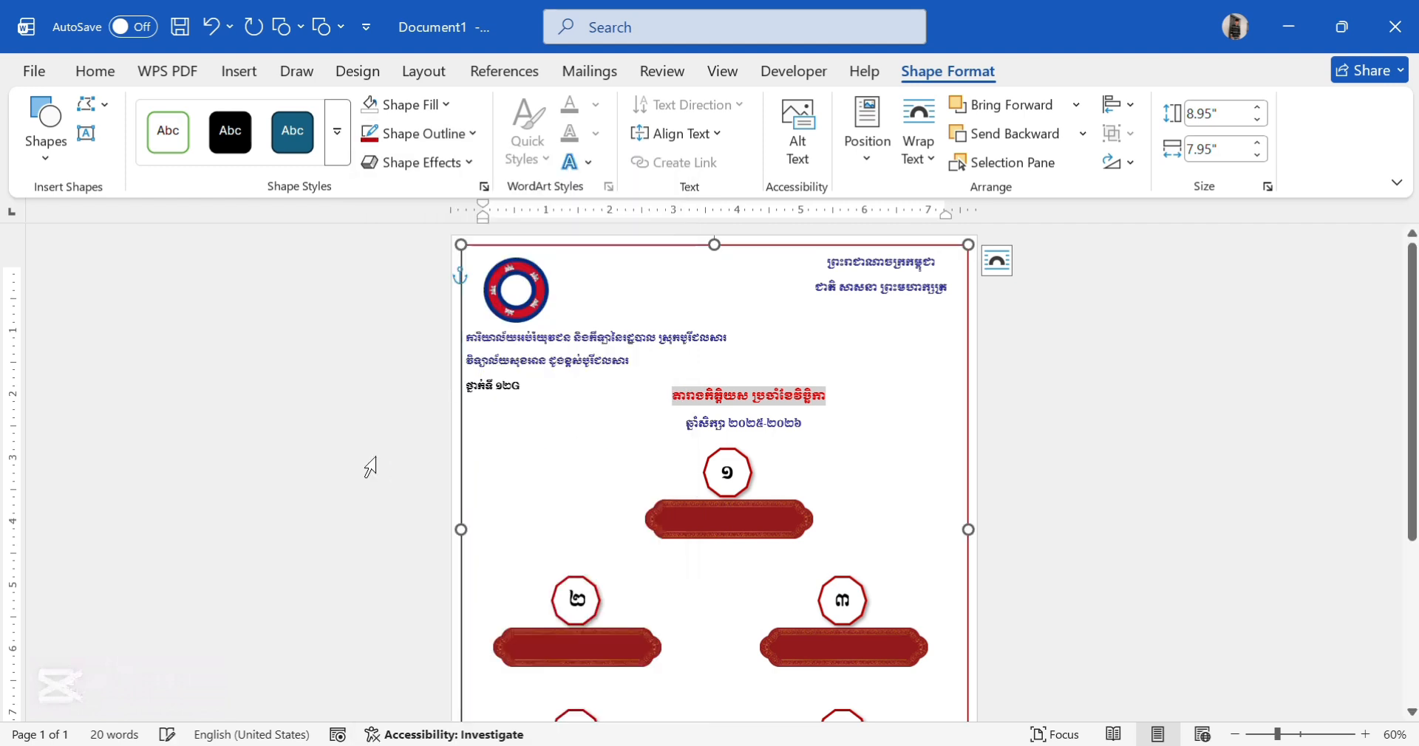
Step: In the finished sample document, examine the text boxes below the frame holding the principal's approval, the dates, the class teacher's title and name
{"action": "scroll", "coordinate": [596, 475], "scroll_direction": "down", "scroll_amount": 2}
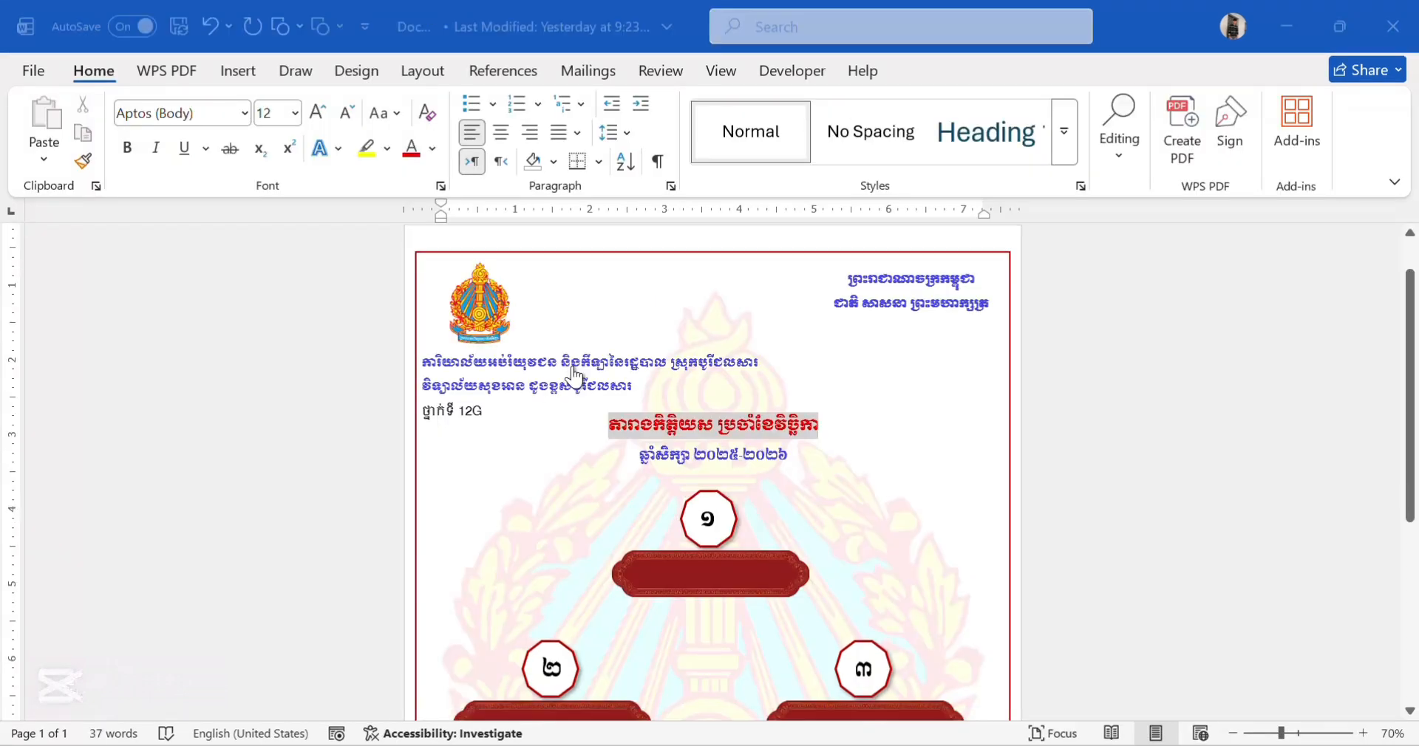
{"action": "scroll", "coordinate": [569, 373], "scroll_direction": "down", "scroll_amount": 5}
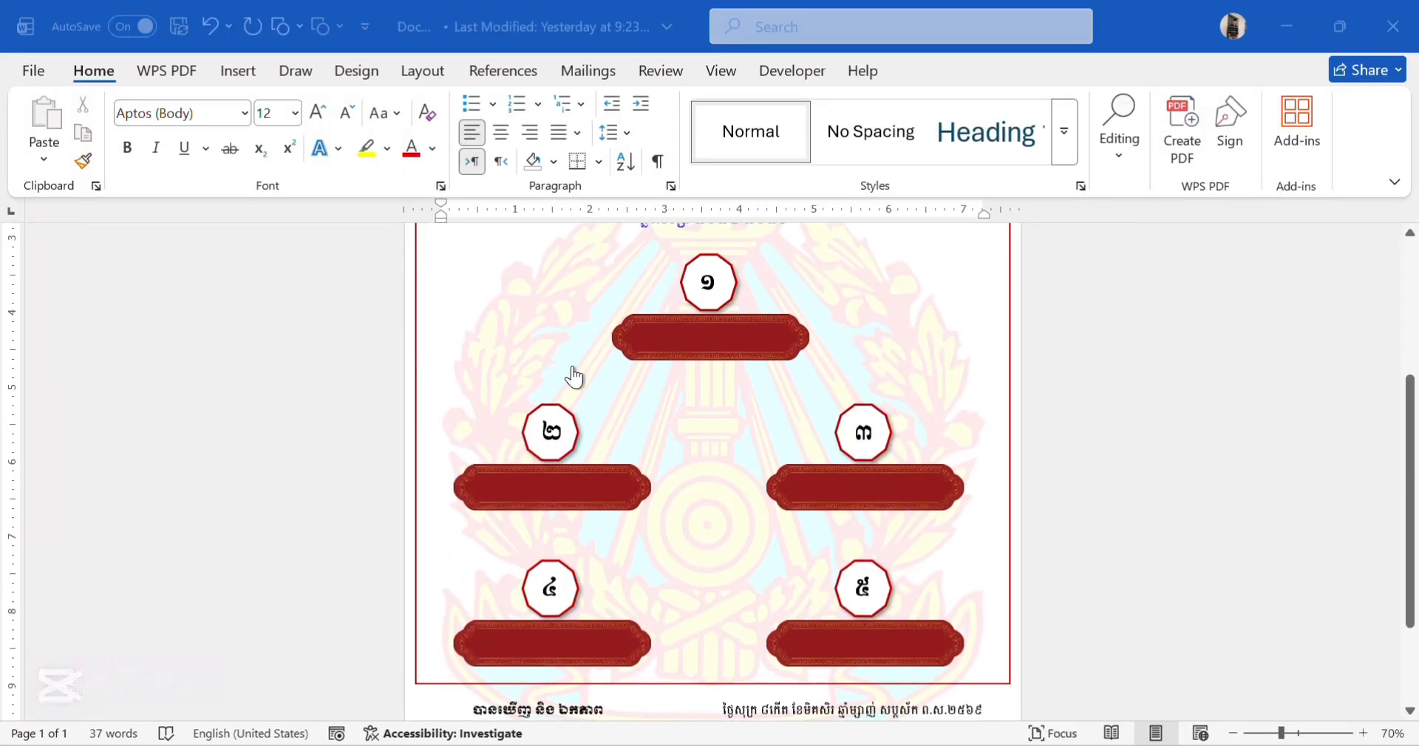
{"action": "scroll", "coordinate": [575, 377], "scroll_direction": "down", "scroll_amount": 3}
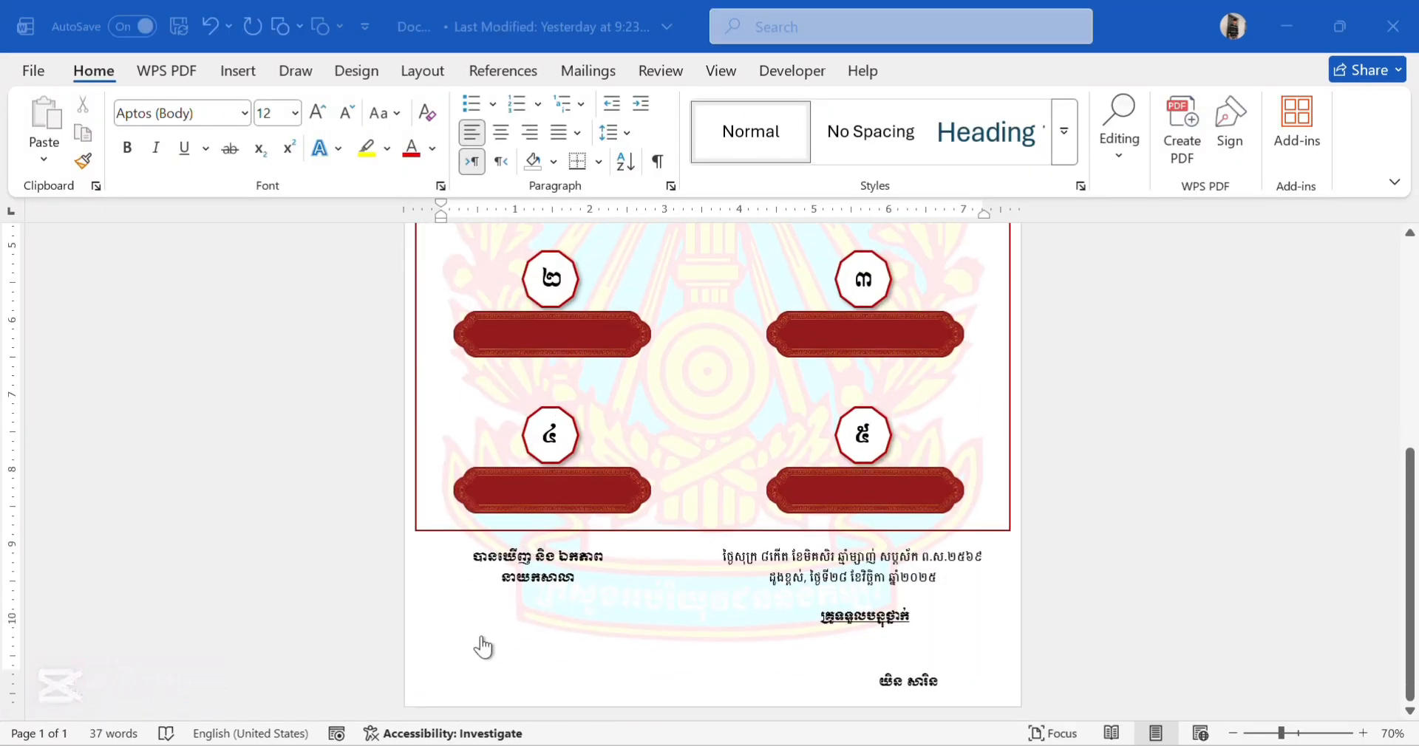
{"action": "left_click", "coordinate": [535, 575]}
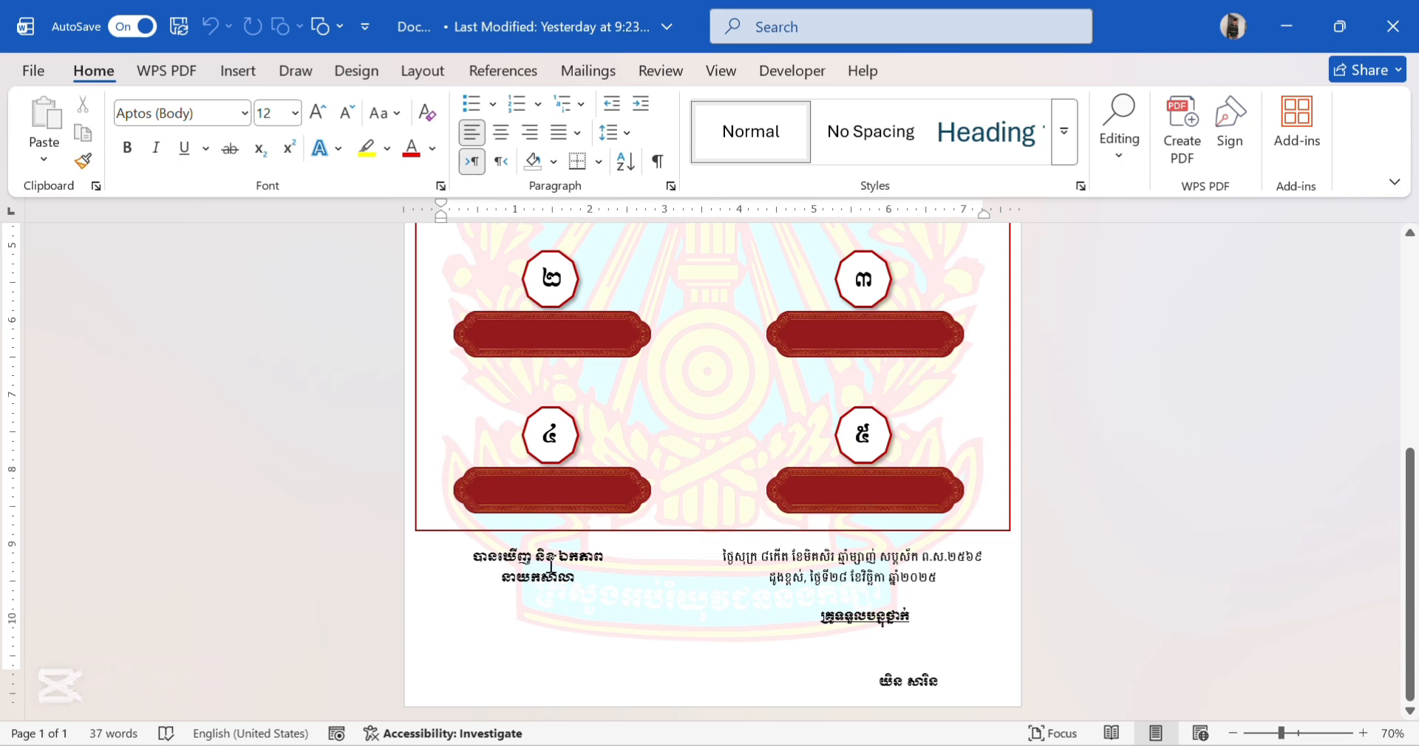
{"action": "left_click", "coordinate": [551, 568]}
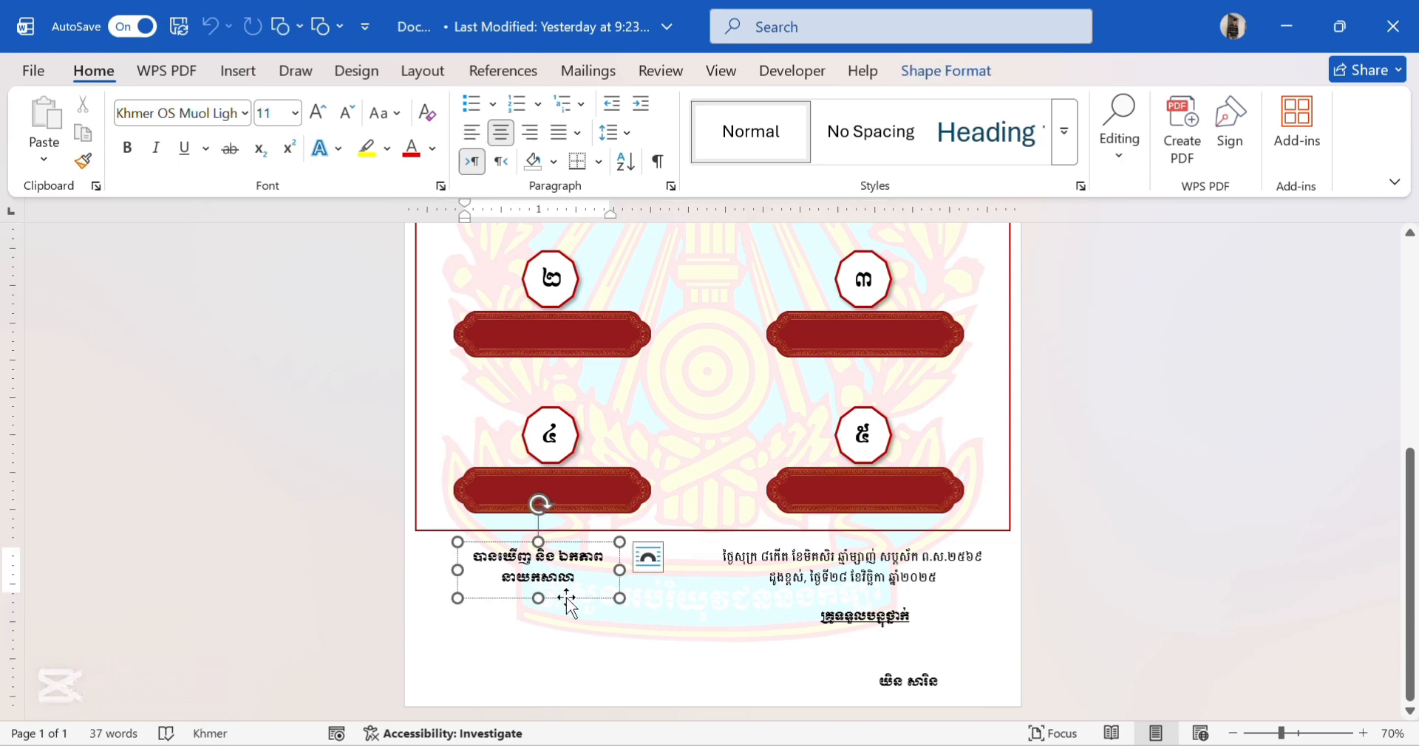
{"action": "left_click", "coordinate": [567, 599]}
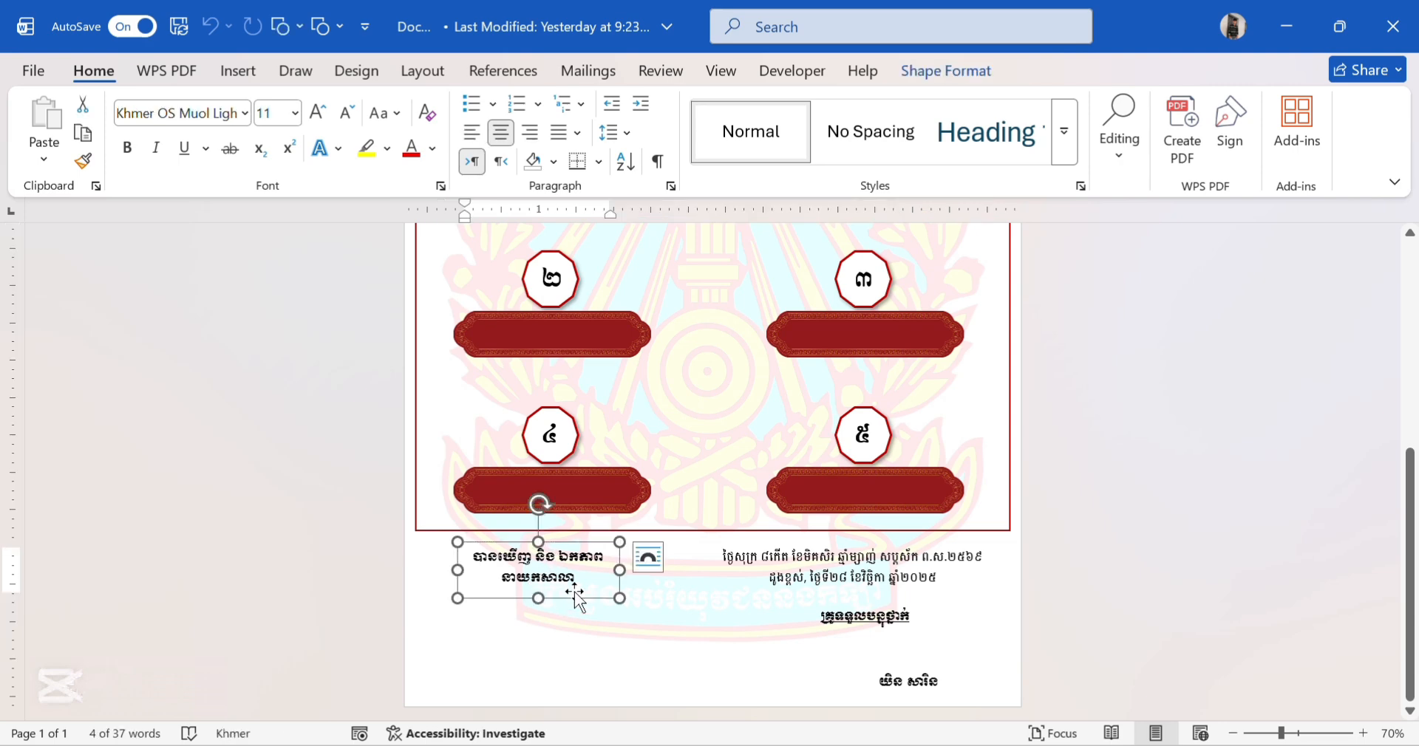
{"action": "left_click", "coordinate": [230, 87]}
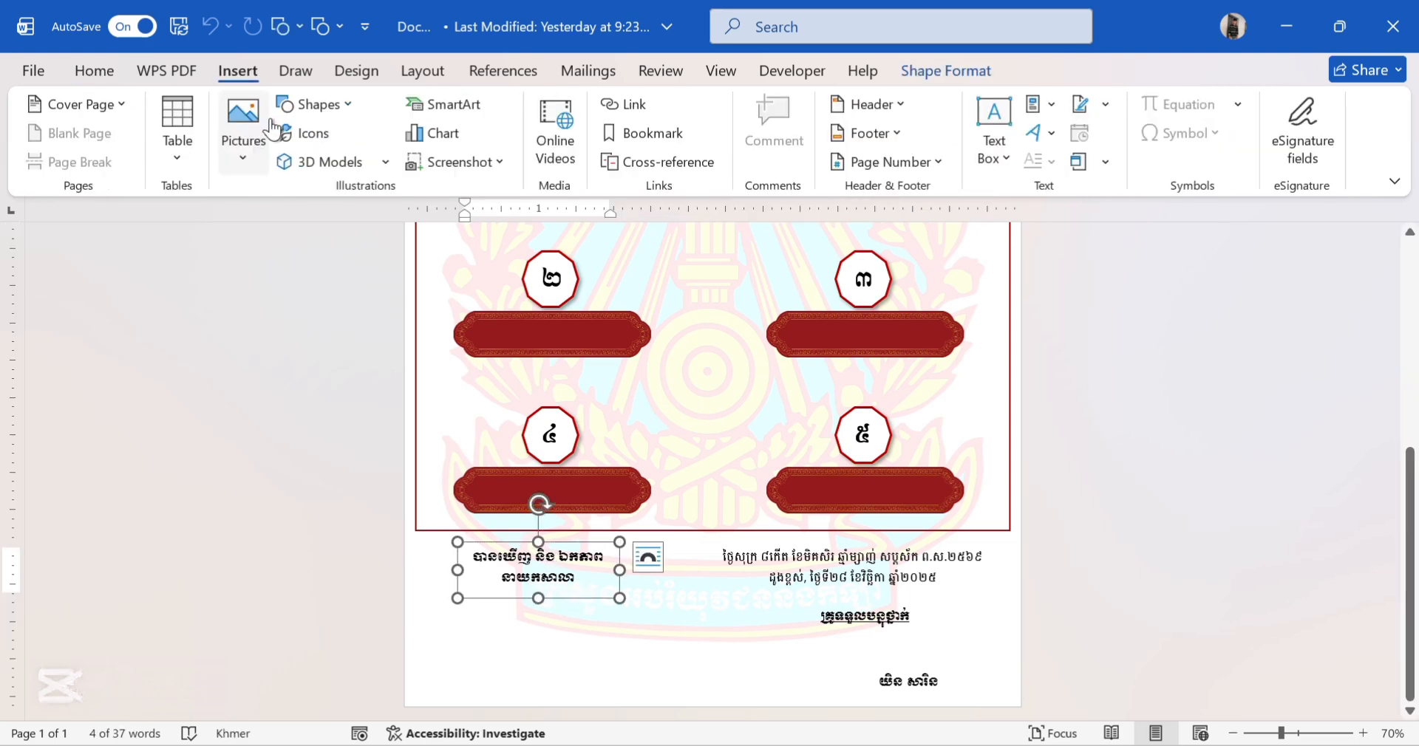
{"action": "left_click", "coordinate": [325, 107]}
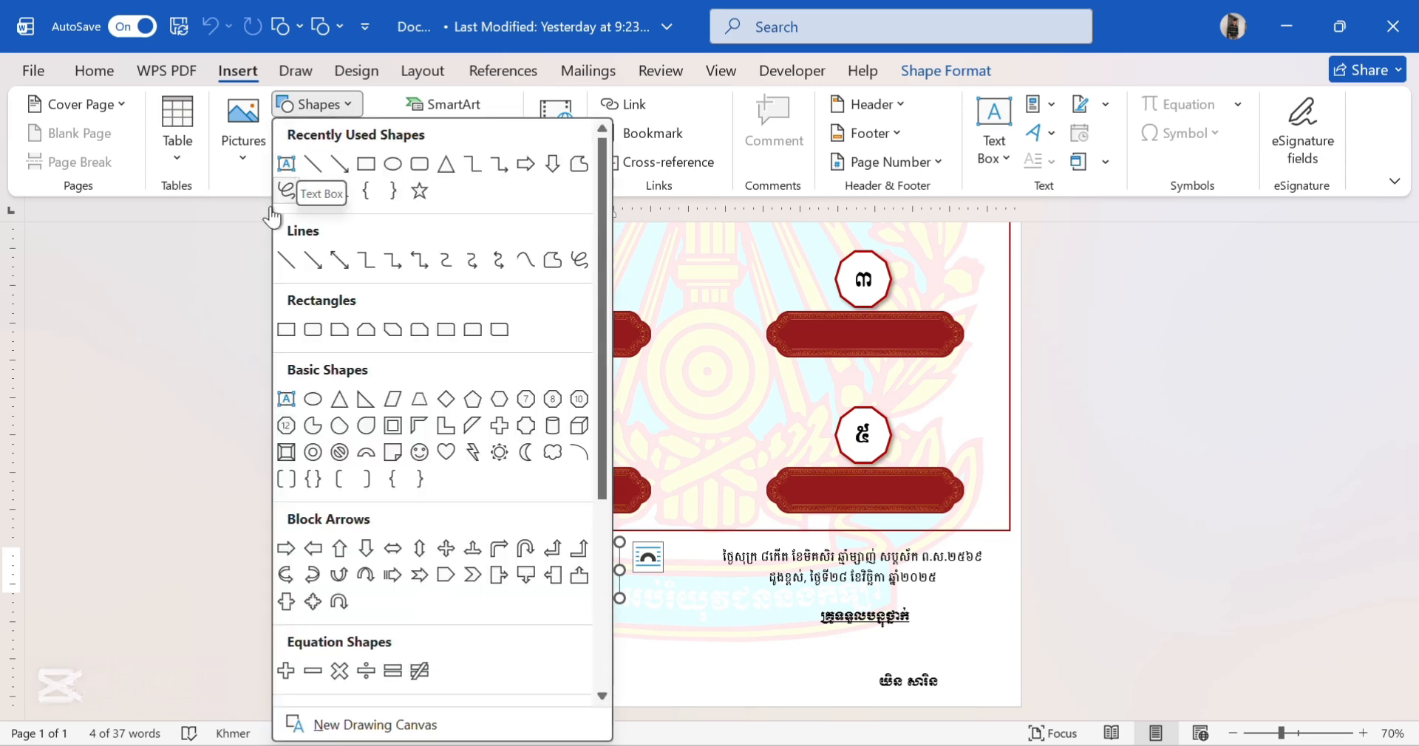
{"action": "left_click", "coordinate": [246, 431]}
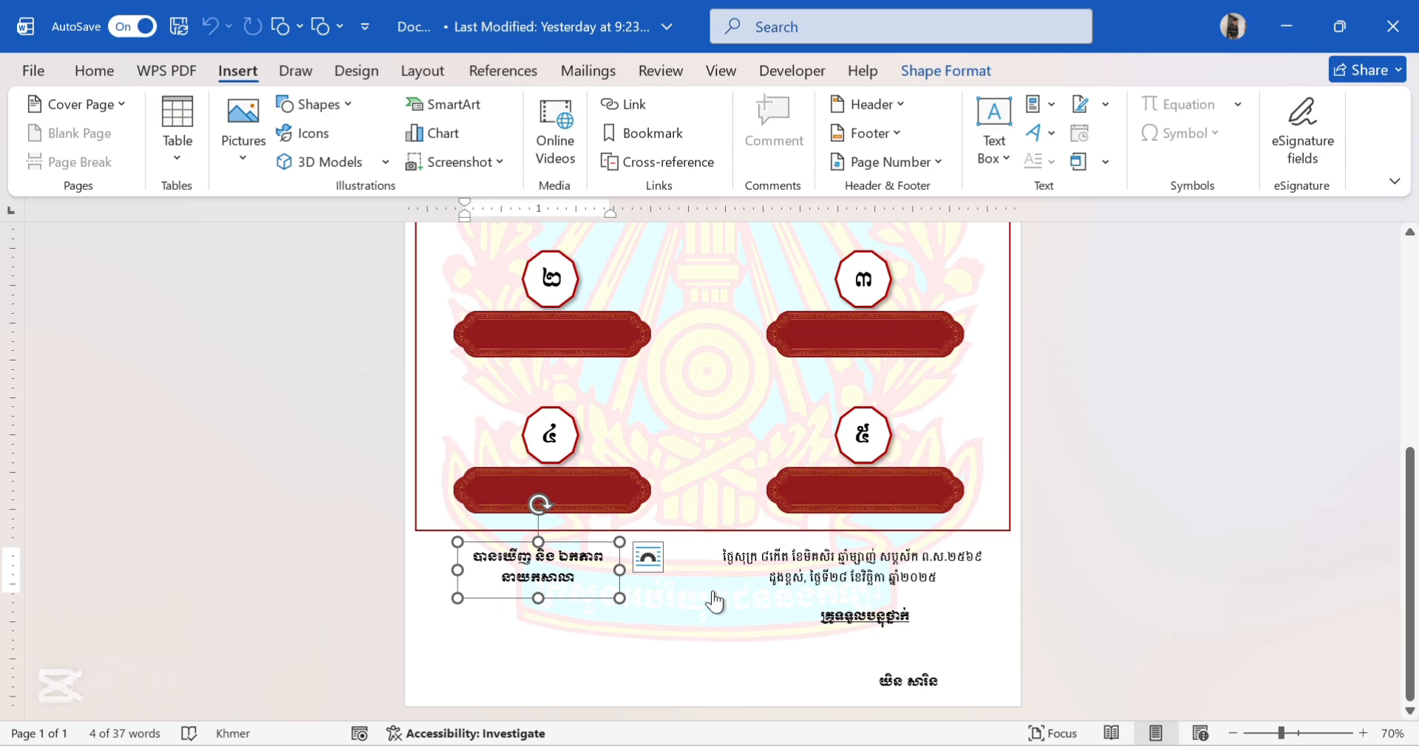
{"action": "left_click", "coordinate": [874, 565]}
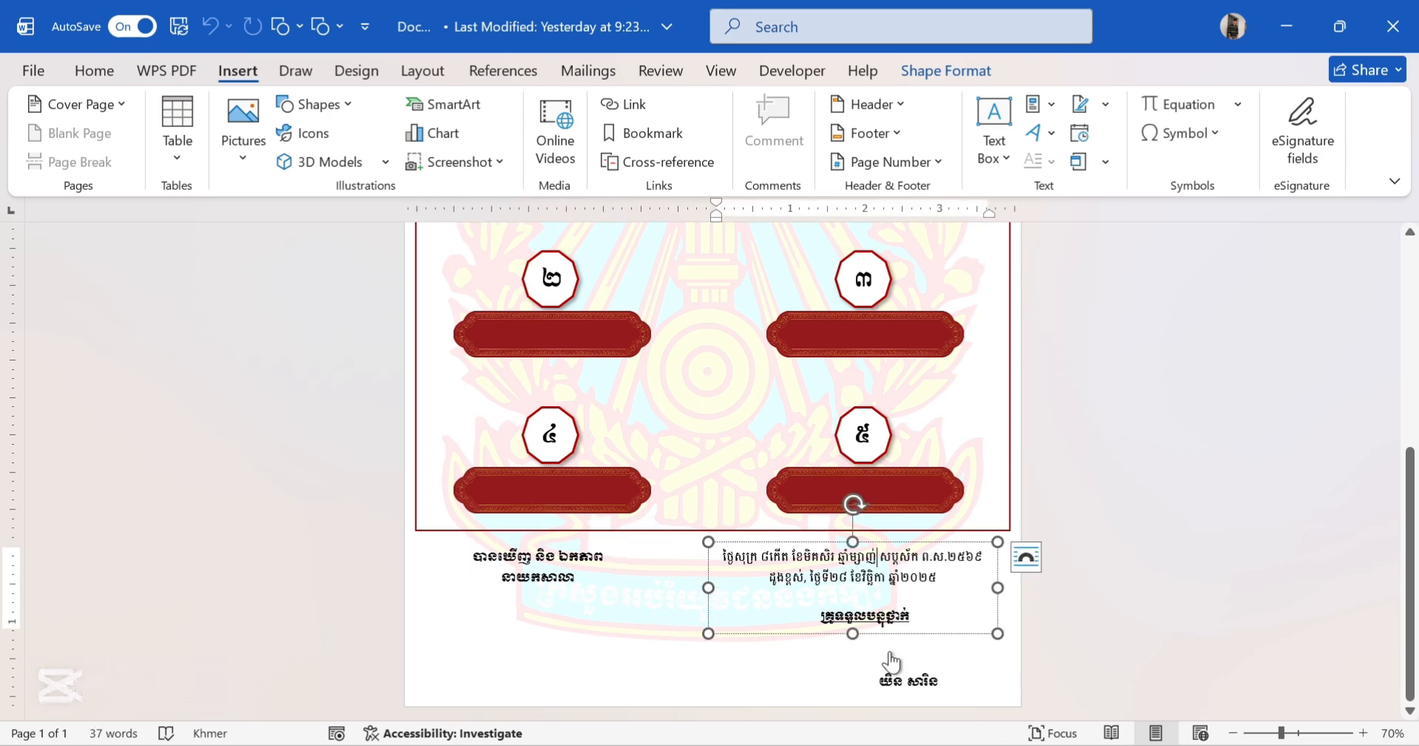
{"action": "left_click", "coordinate": [881, 648]}
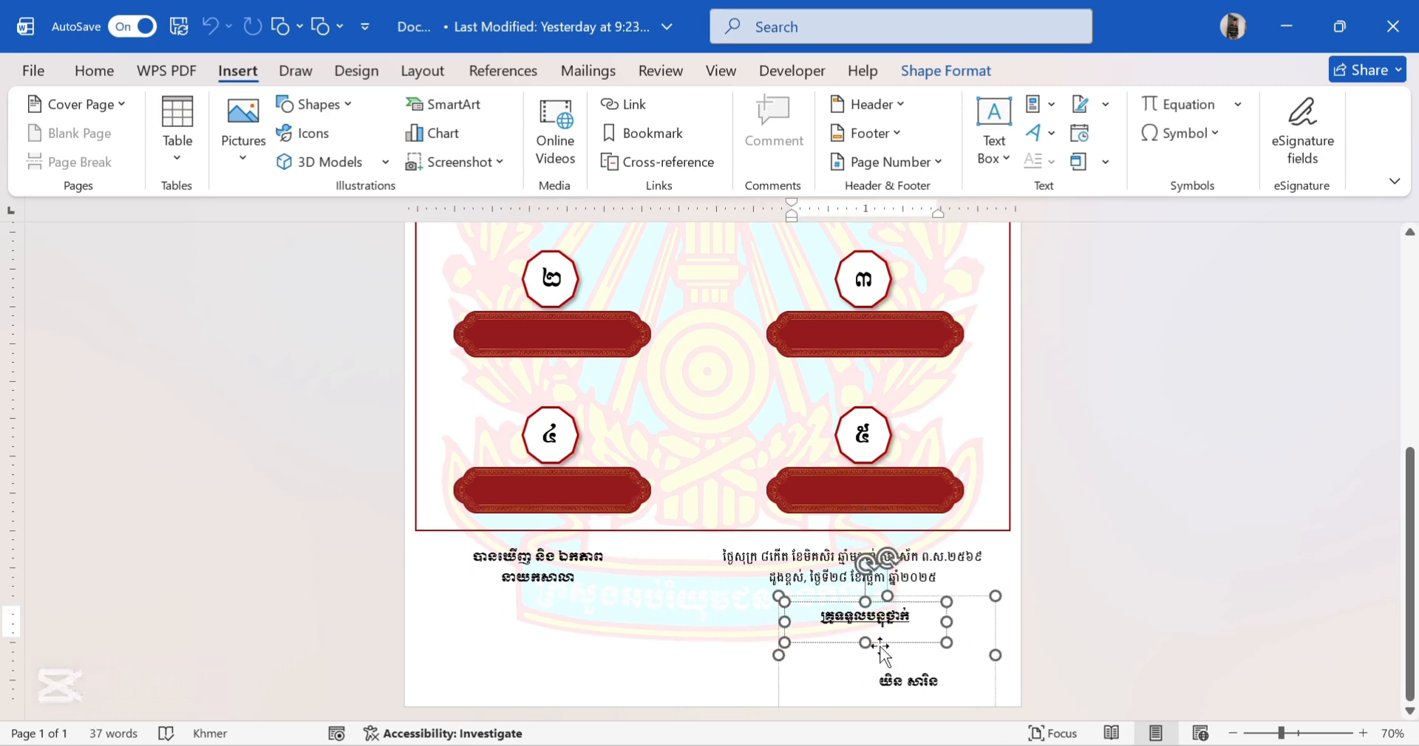
{"action": "left_click", "coordinate": [909, 692]}
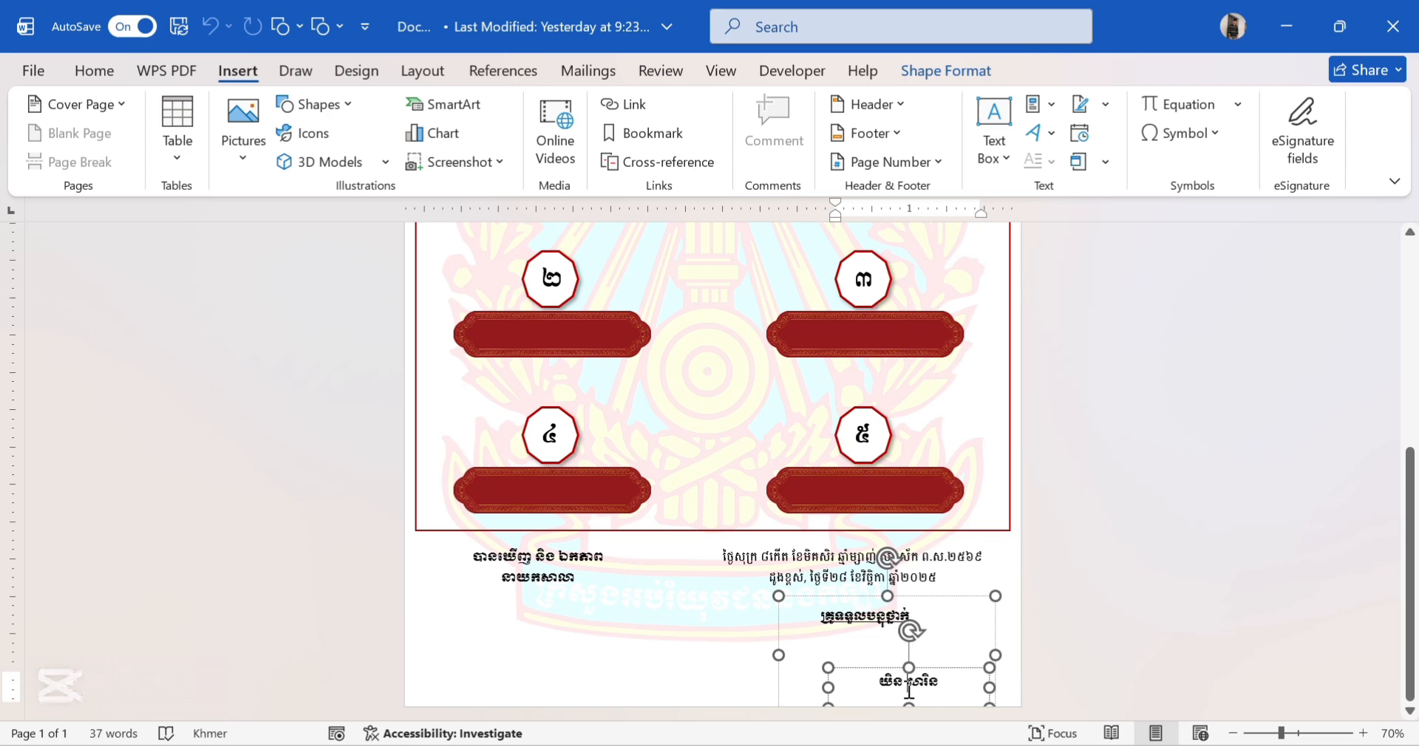
{"action": "left_click", "coordinate": [853, 601]}
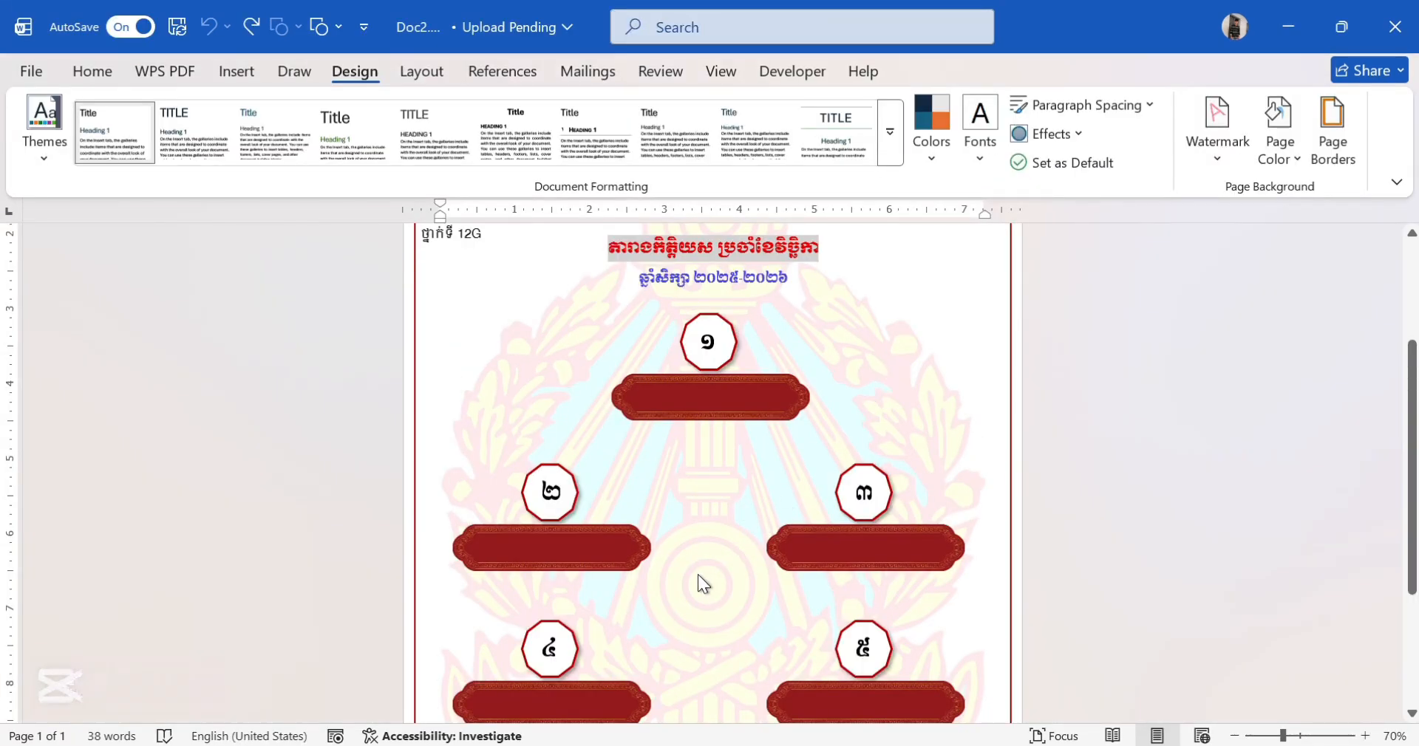
Step: Open the custom watermark settings and choose a picture watermark for the page
{"action": "left_click", "coordinate": [102, 71]}
{"action": "left_click", "coordinate": [360, 73]}
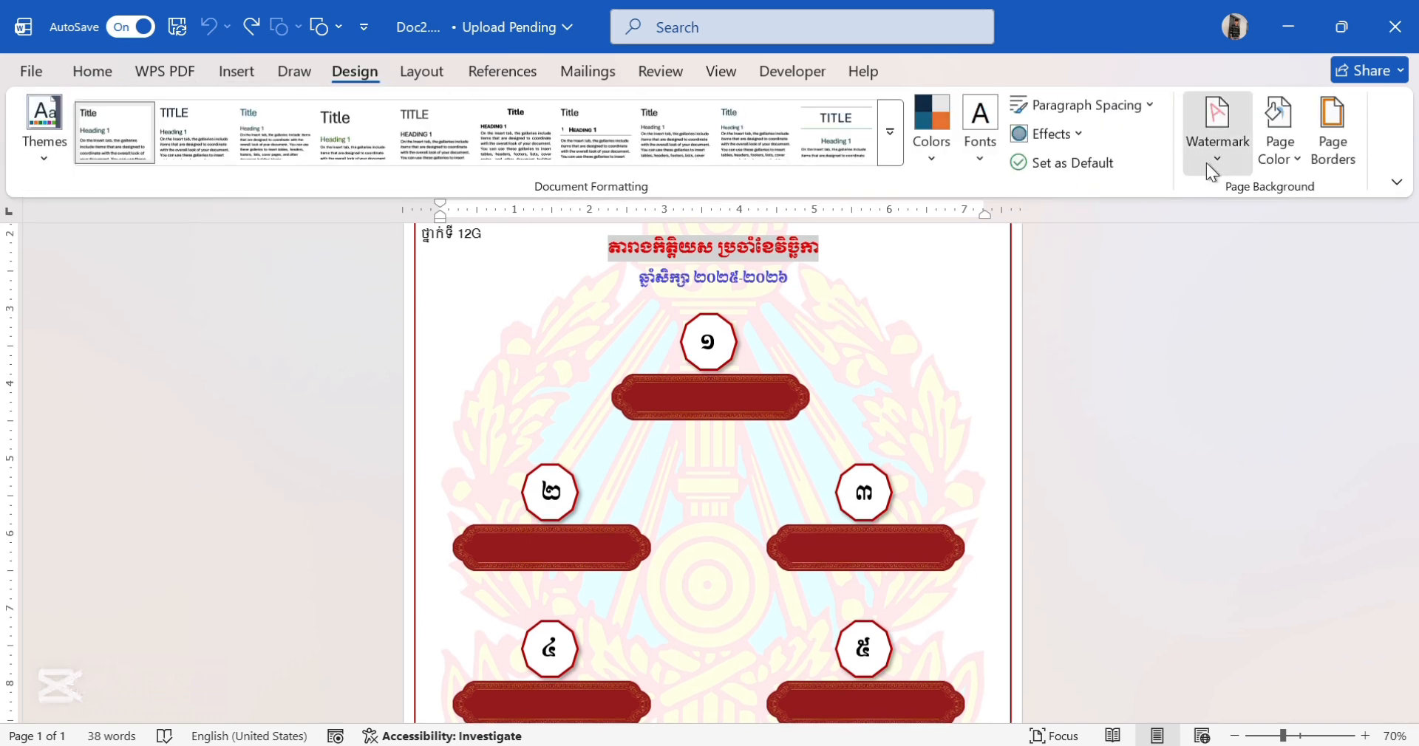
{"action": "left_click", "coordinate": [1217, 130]}
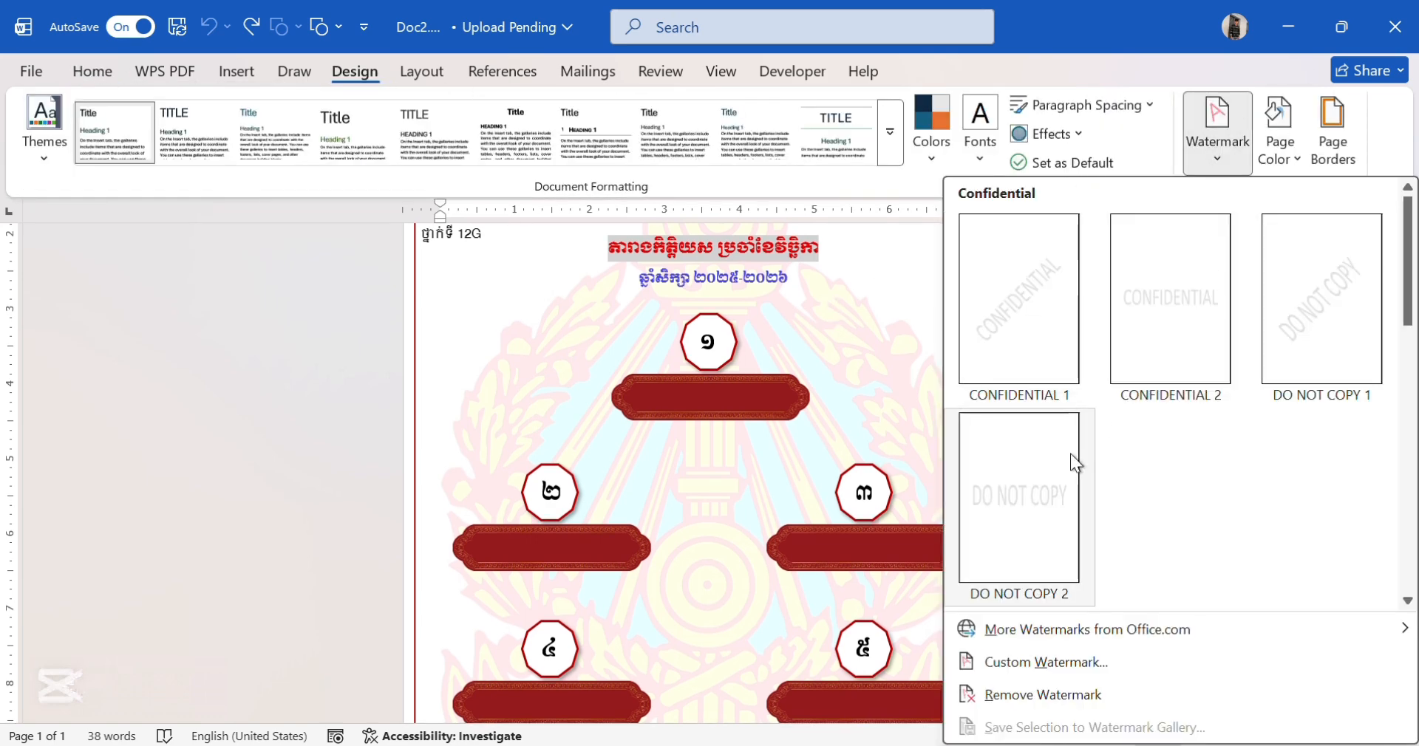
{"action": "left_click", "coordinate": [1018, 665]}
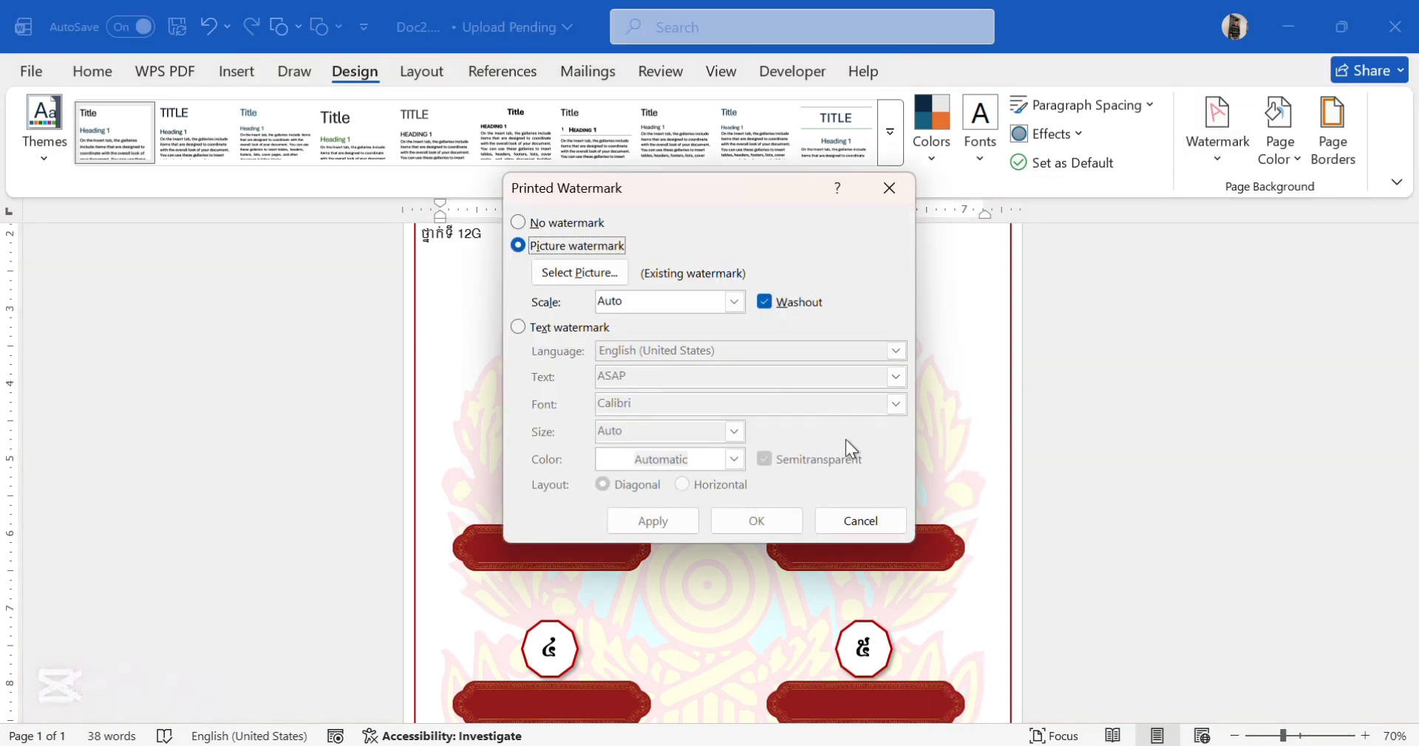
{"action": "left_click", "coordinate": [519, 222]}
{"action": "left_click", "coordinate": [522, 250]}
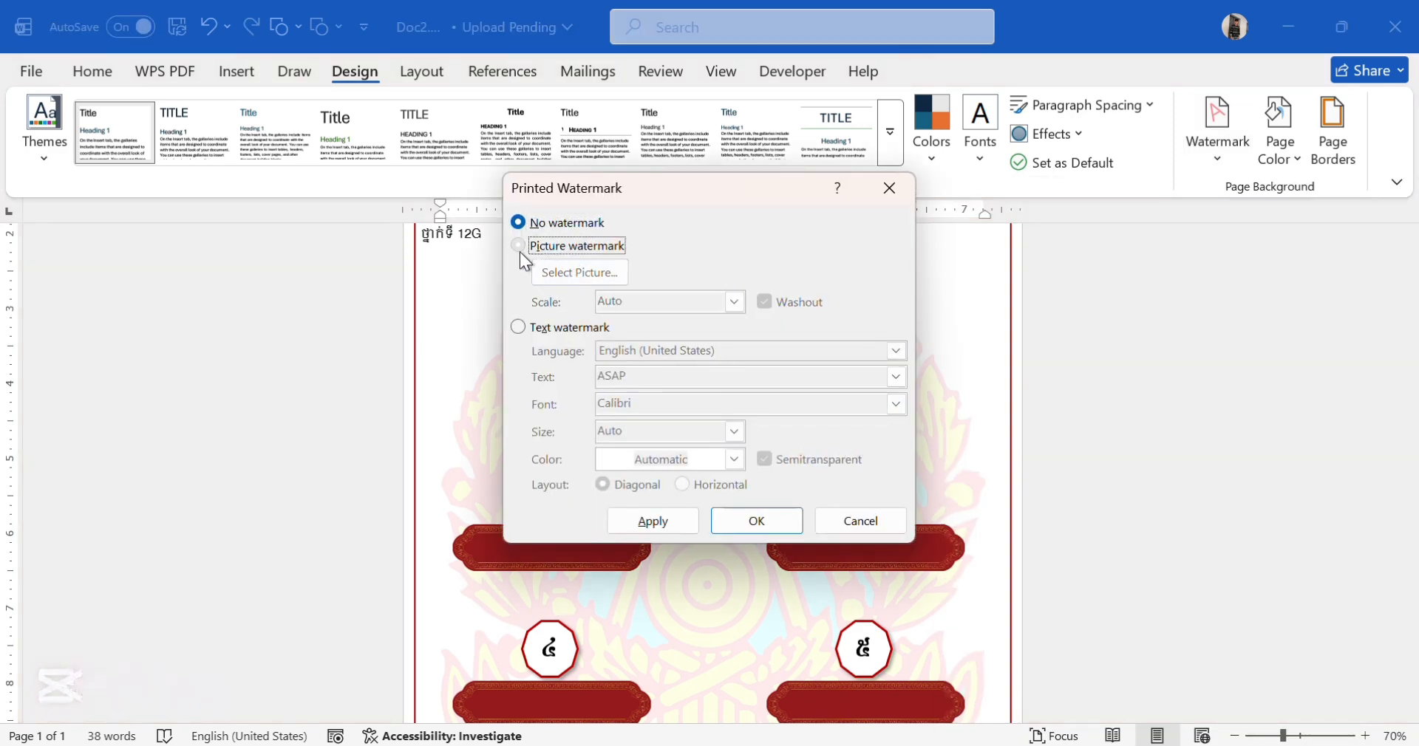
Step: Browse the computer's files offline for a watermark picture, and close the file picker without inserting one
{"action": "left_click", "coordinate": [603, 278]}
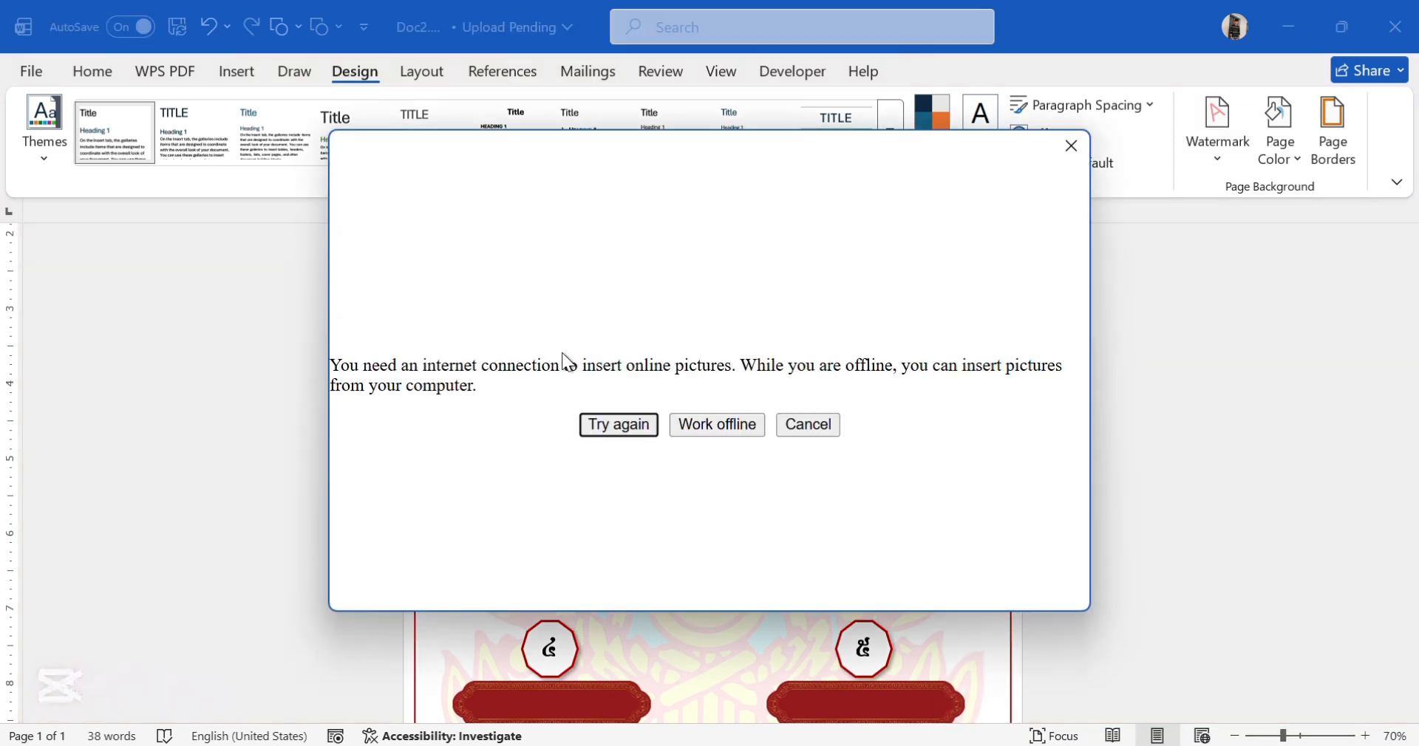
{"action": "left_click", "coordinate": [700, 424]}
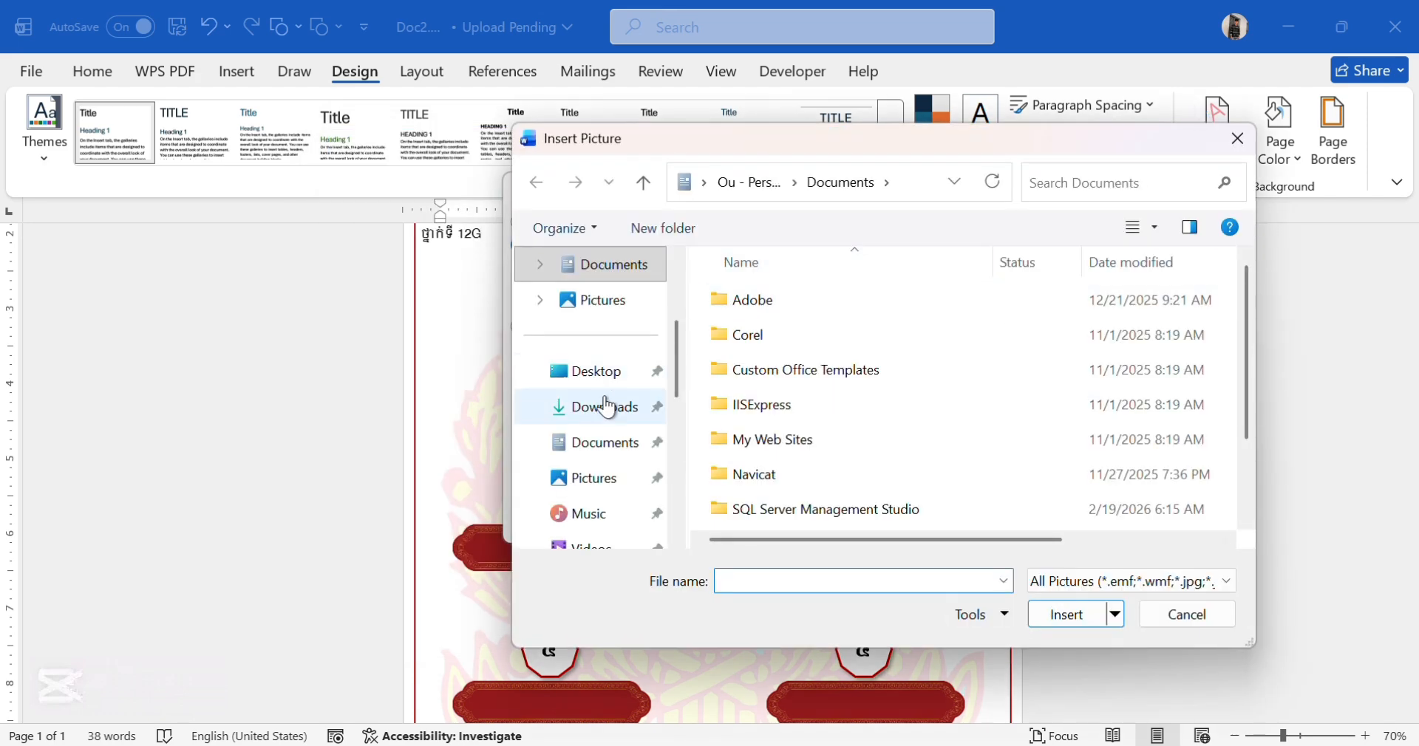
{"action": "scroll", "coordinate": [855, 425], "scroll_direction": "down", "scroll_amount": 1}
{"action": "scroll", "coordinate": [855, 425], "scroll_direction": "up", "scroll_amount": 1}
{"action": "left_click", "coordinate": [1237, 139]}
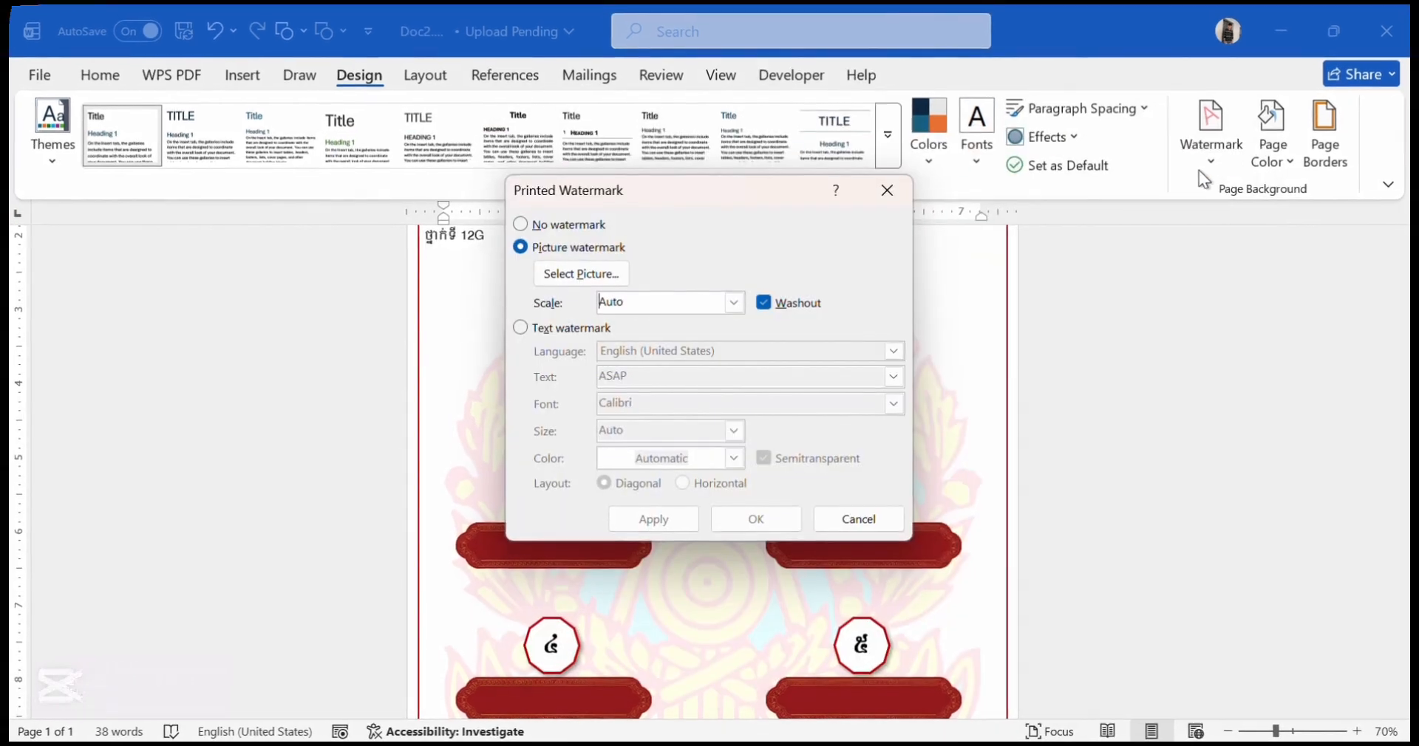